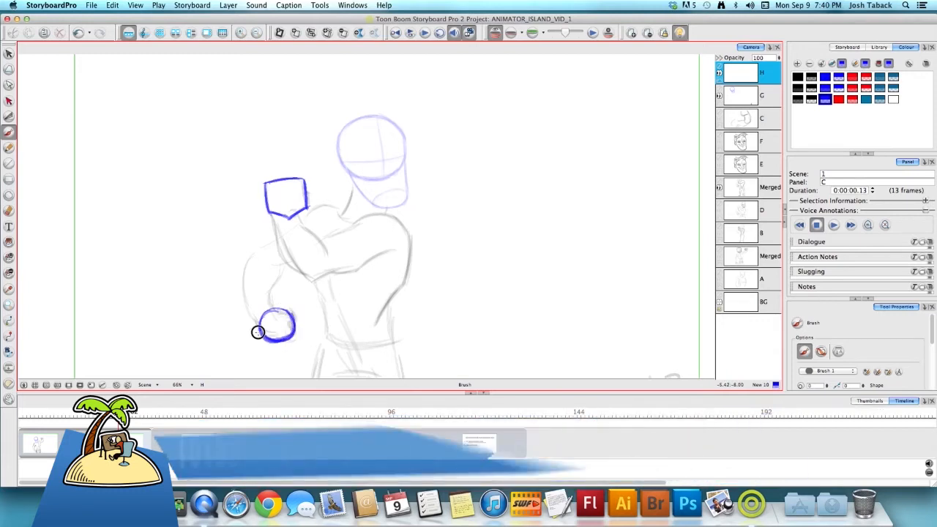
Turn off onion skin and move the pose 2 panel ahead of the 1A panel in the timeline.
key("Left")
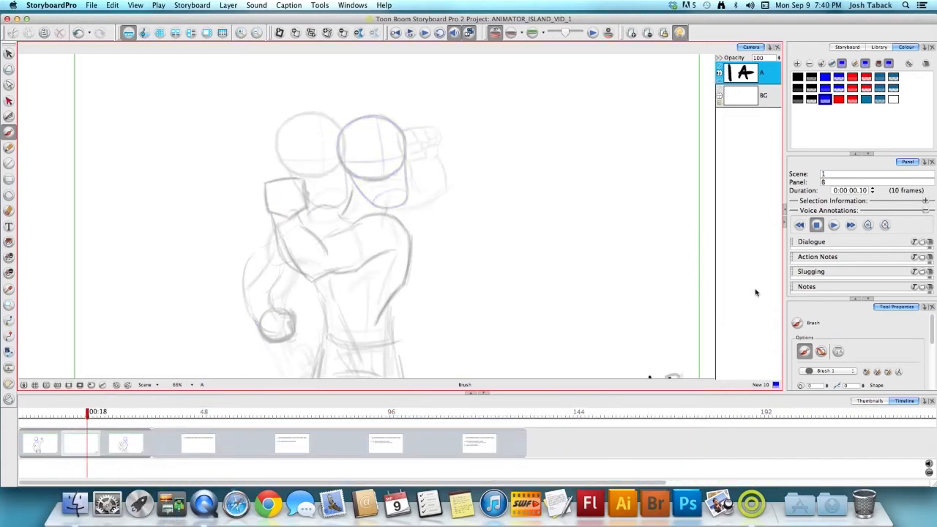
left_click(495, 33)
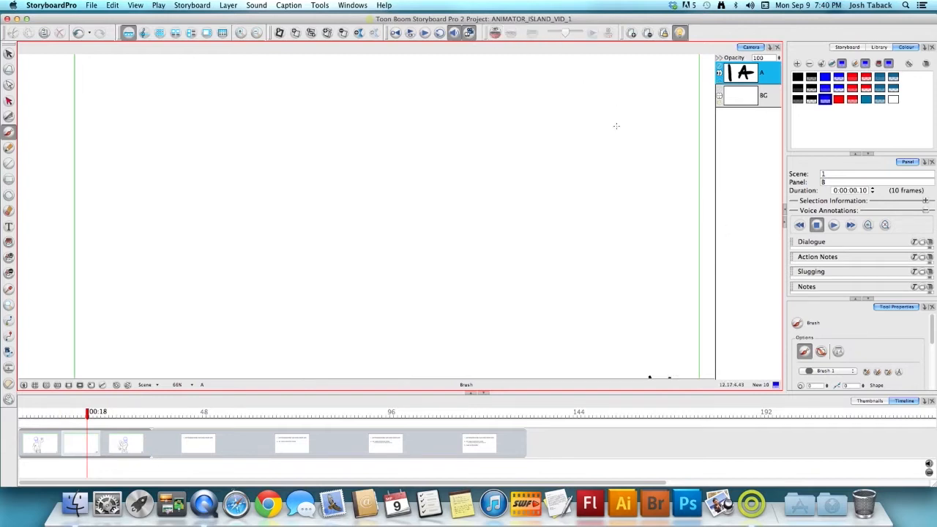
mouse_move(126, 442)
left_mouse_down()
mouse_move(63, 444)
mouse_move(79, 443)
left_mouse_up()
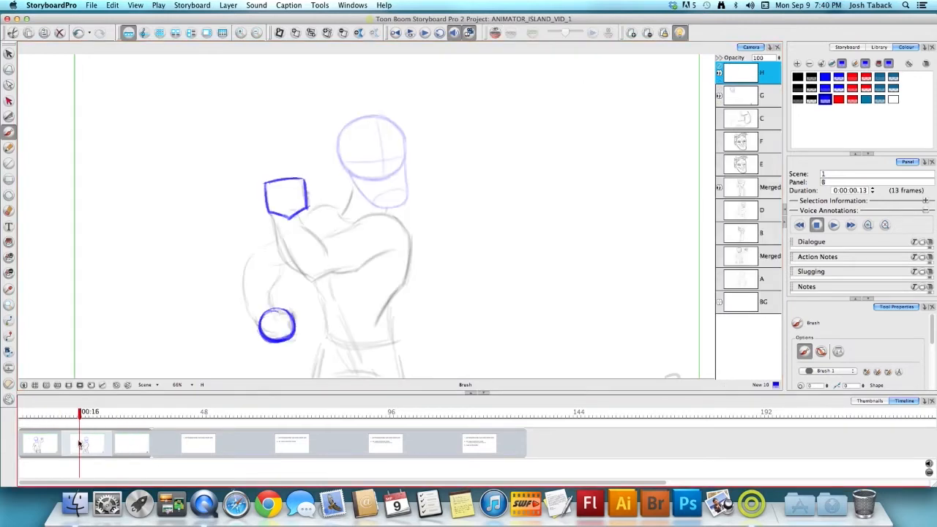
Add a layer to the pose 1 panel, then outline the raised fist and circle the lowered hand in blue.
right_click(761, 95)
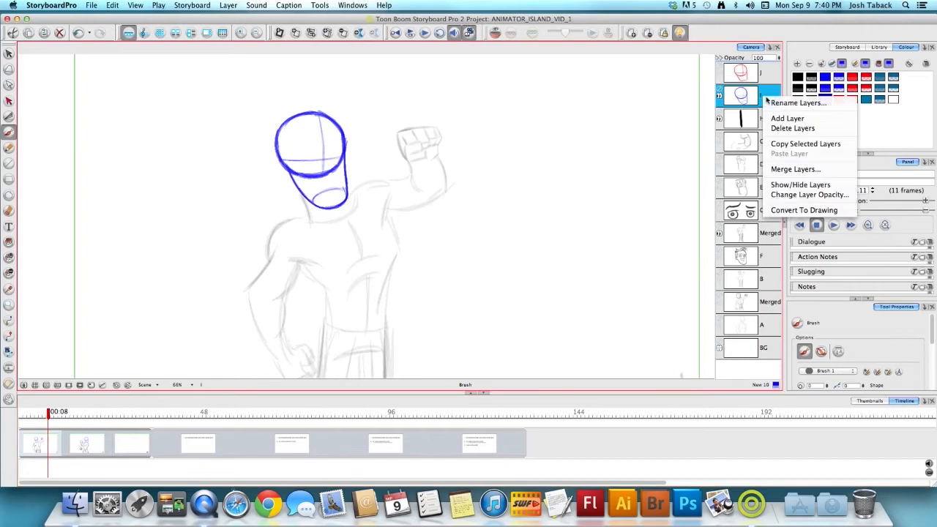
left_click(787, 118)
mouse_move(396, 132)
left_mouse_down()
mouse_move(407, 161)
mouse_move(398, 132)
mouse_move(437, 126)
mouse_move(438, 156)
mouse_move(408, 162)
left_mouse_up()
left_click_drag(469, 240, 476, 186)
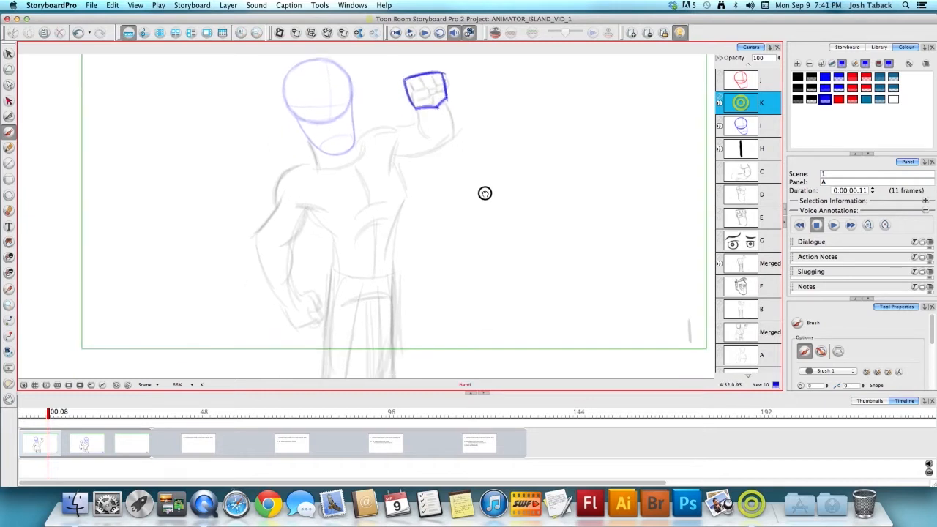
mouse_move(296, 298)
left_mouse_down()
mouse_move(288, 319)
mouse_move(310, 326)
mouse_move(316, 295)
mouse_move(285, 305)
mouse_move(290, 314)
mouse_move(305, 293)
mouse_move(314, 323)
mouse_move(286, 305)
mouse_move(318, 297)
left_mouse_up()
Fill the raised fist outline with translucent blue on both the pose 2 and pose 1 panels.
key("f")
key("d")
key("f")
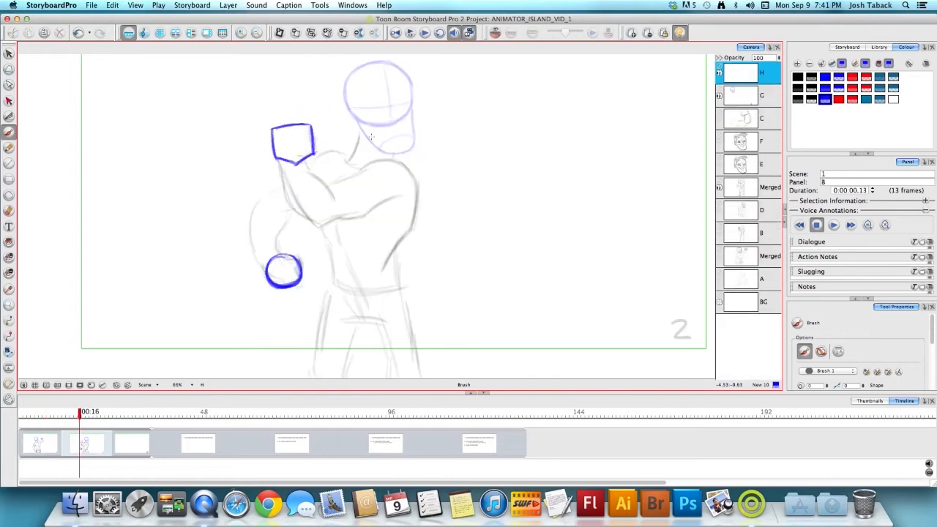
left_click_drag(280, 126, 272, 143)
key("super+z")
key("alt+i")
left_click(292, 142)
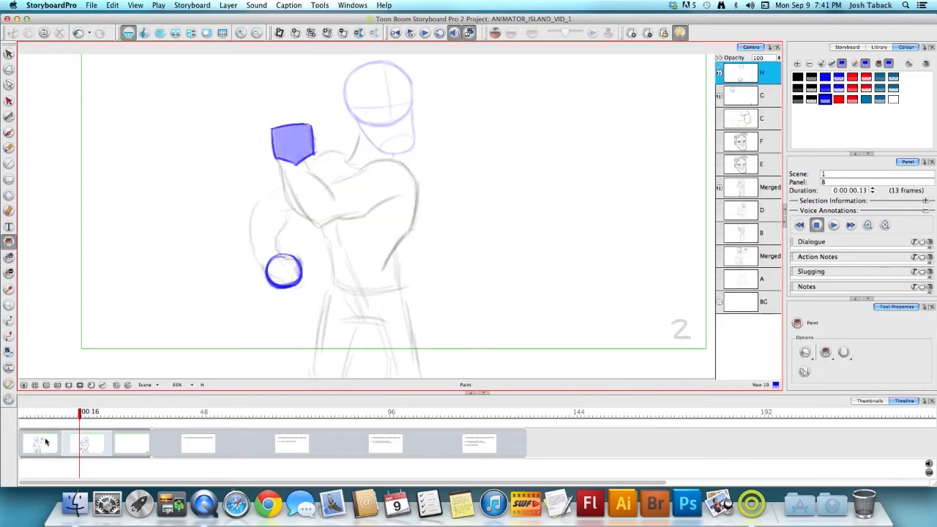
key("d")
left_click(433, 83)
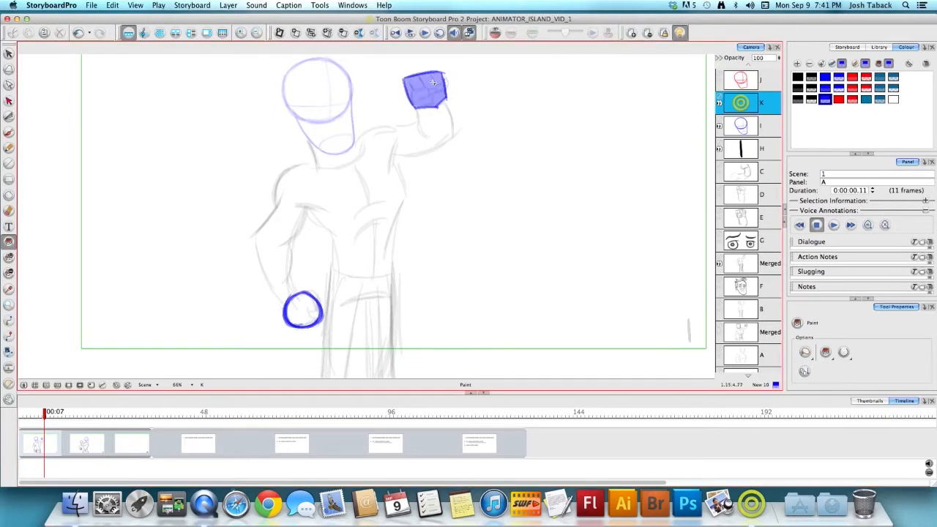
Flip back and forth between poses 1 and 2 to examine how the blue fist travels.
key("f")
key("d")
key("f")
key("d")
key("f")
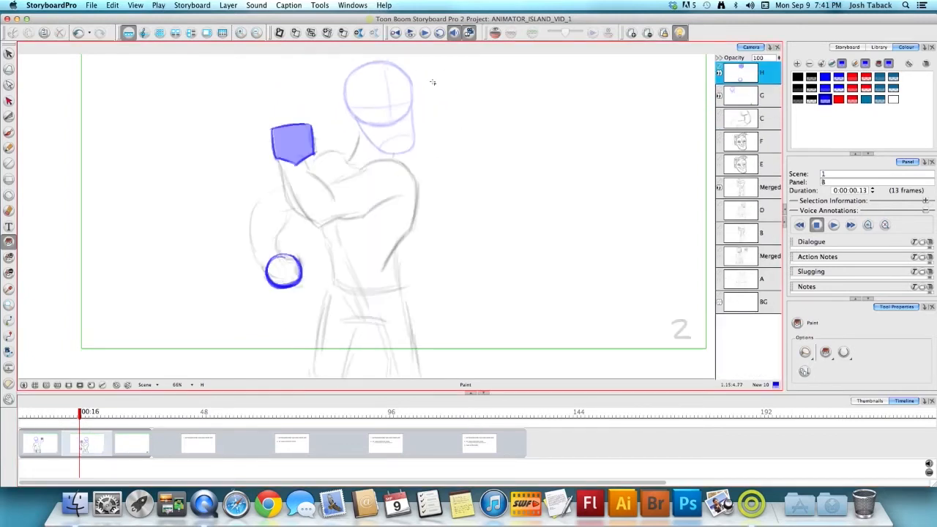
key("d")
key("f")
key("d")
key("f")
key("d")
key("f")
key("d")
key("f")
Fill the lowered hand's circle with translucent red on both the pose 2 and pose 1 panels.
left_click(866, 77)
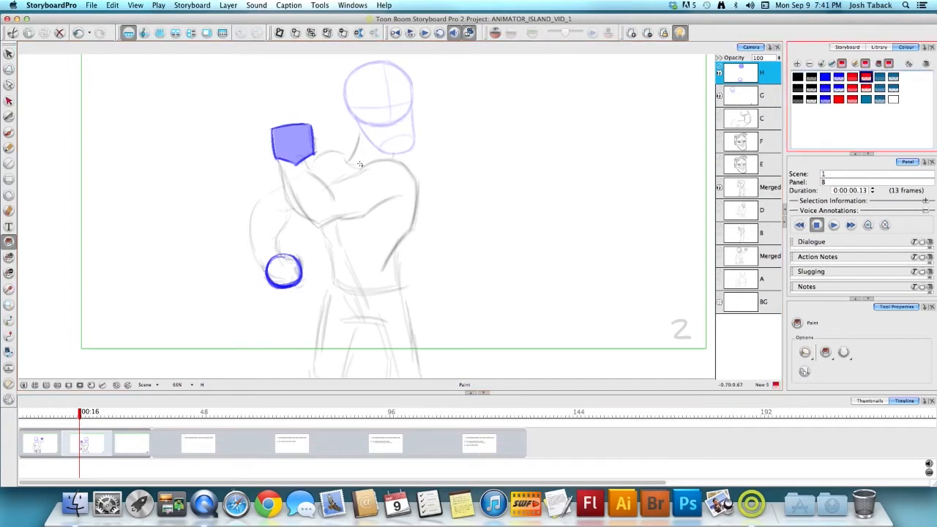
left_click(283, 271)
key("d")
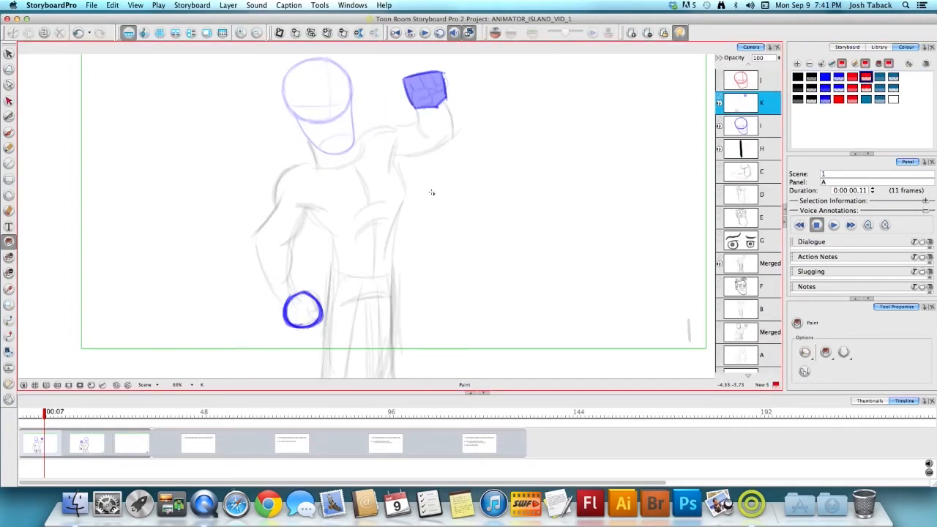
left_click(303, 313)
Flip repeatedly between the two poses to compare the movement of the red and blue hand shapes.
key("f")
key("d")
key("f")
key("d")
key("f")
key("d")
key("f")
key("1")
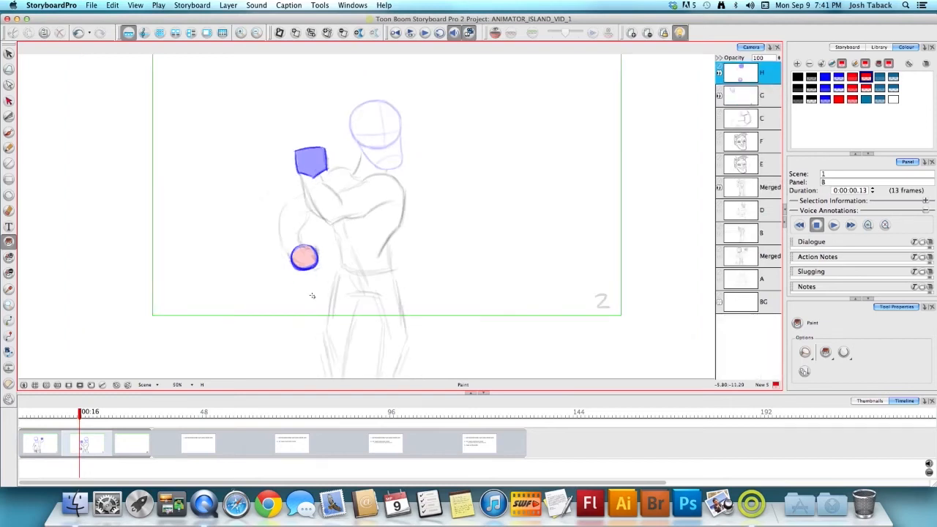
key("d")
key("f")
key("d")
key("f")
key("d")
key("f")
key("d")
key("f")
key("d")
Hide the hand shape layers, K on the pose 1 panel and H on the pose 2 panel.
left_click(721, 104)
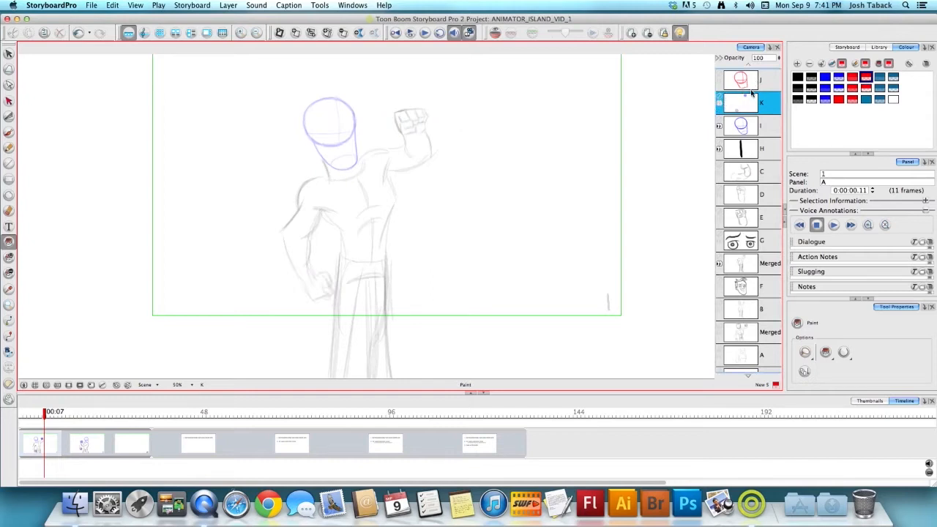
key("f")
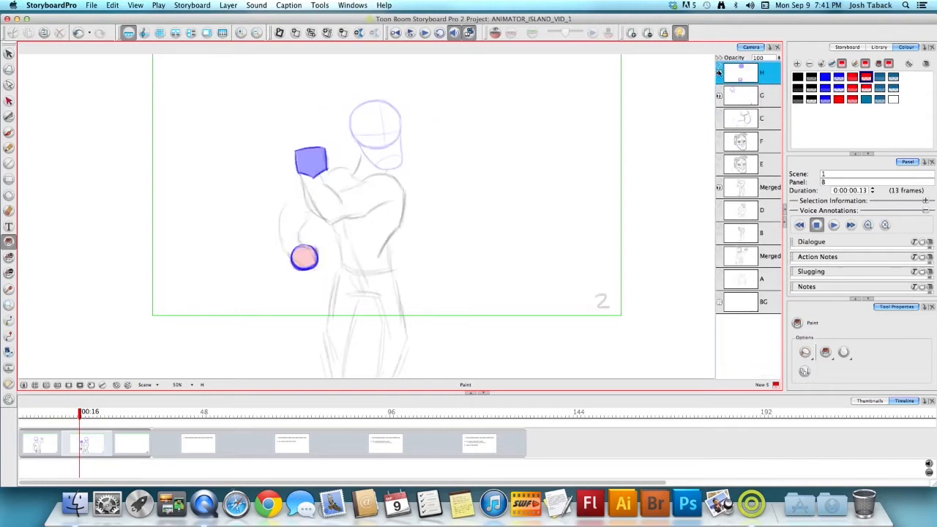
left_click(719, 71)
Move the 1A panel between poses 1 and 2 in the timeline and turn on onion skin.
left_click(122, 443)
left_click_drag(56, 450, 74, 444)
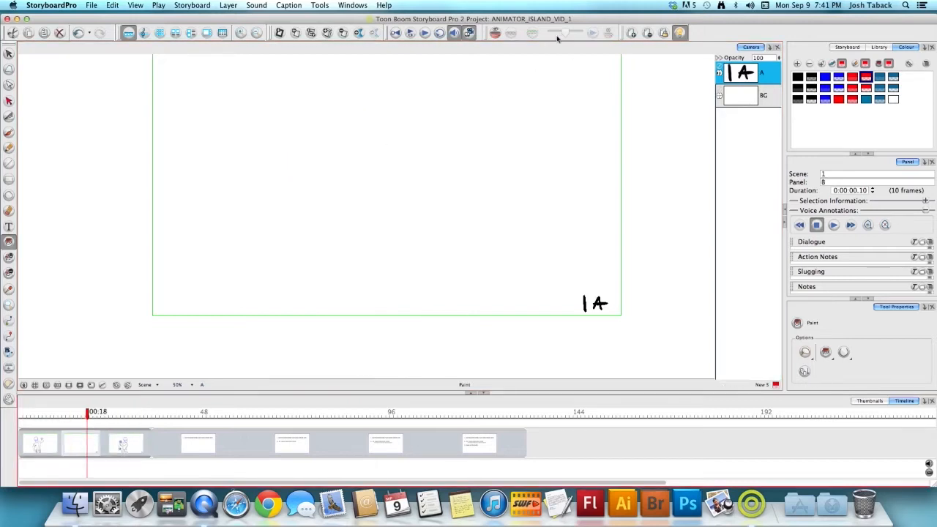
left_click(495, 33)
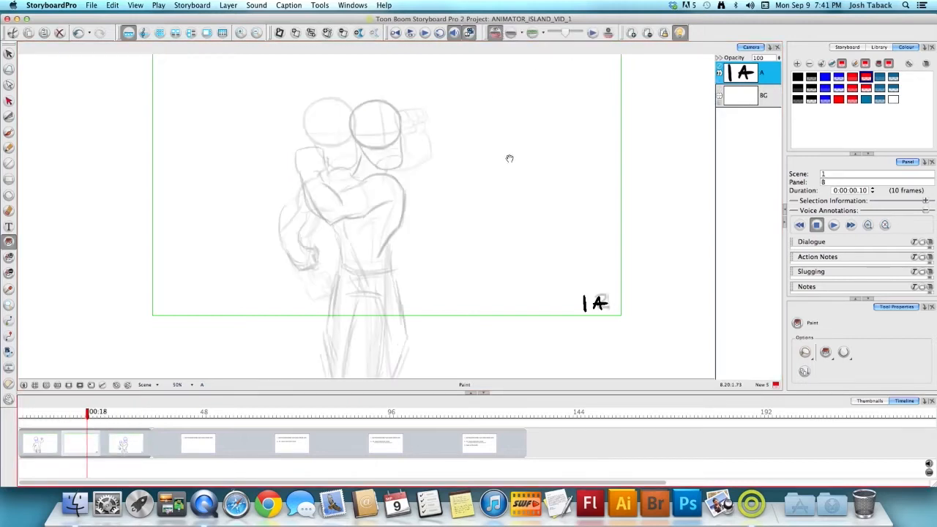
left_click_drag(509, 158, 471, 211)
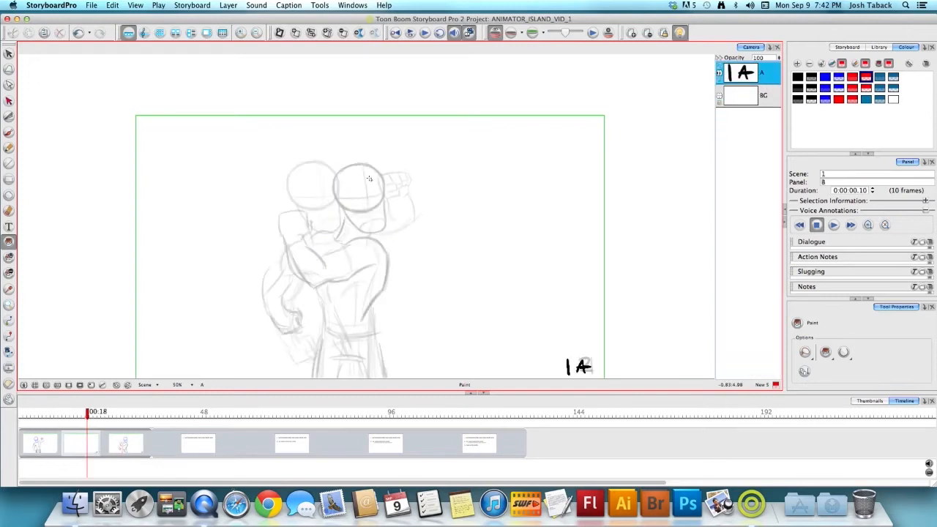
Set the drawing colour to blue, then select and copy the entire head construction, including the jaw, on the pose 2 panel.
key("alt+b")
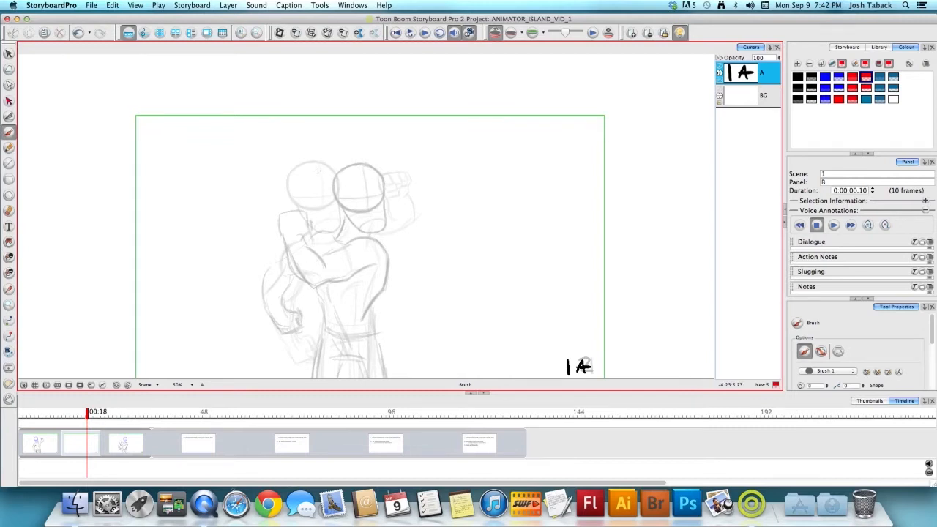
left_click(825, 100)
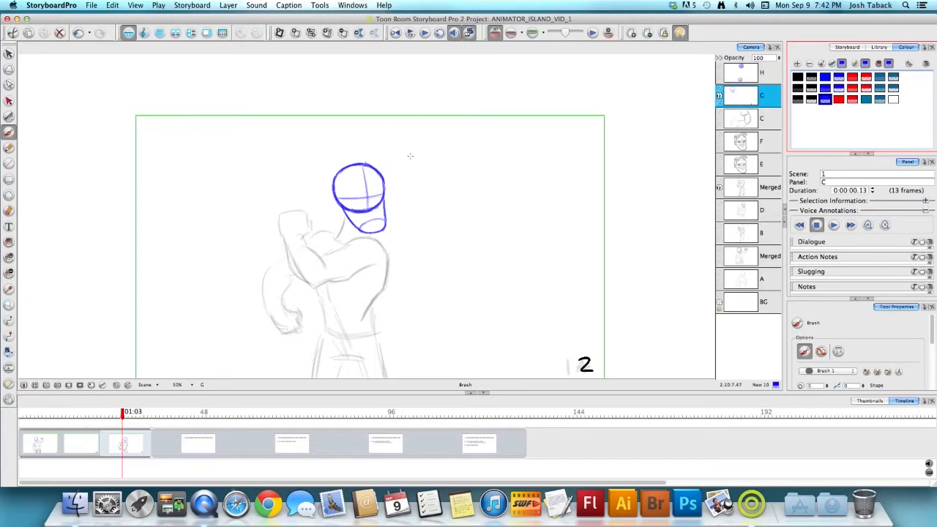
key("alt+t")
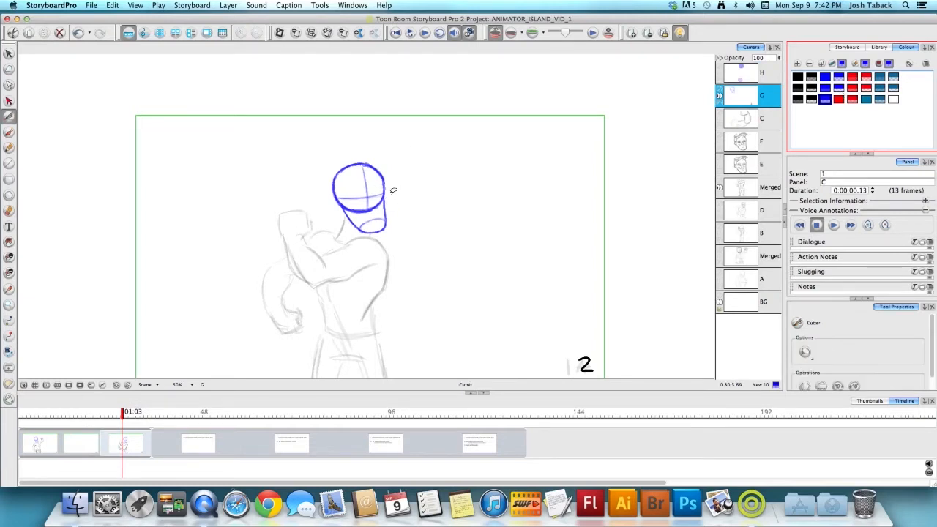
key("alt+s")
mouse_move(393, 188)
left_mouse_down()
mouse_move(360, 207)
mouse_move(326, 205)
mouse_move(397, 151)
left_mouse_up()
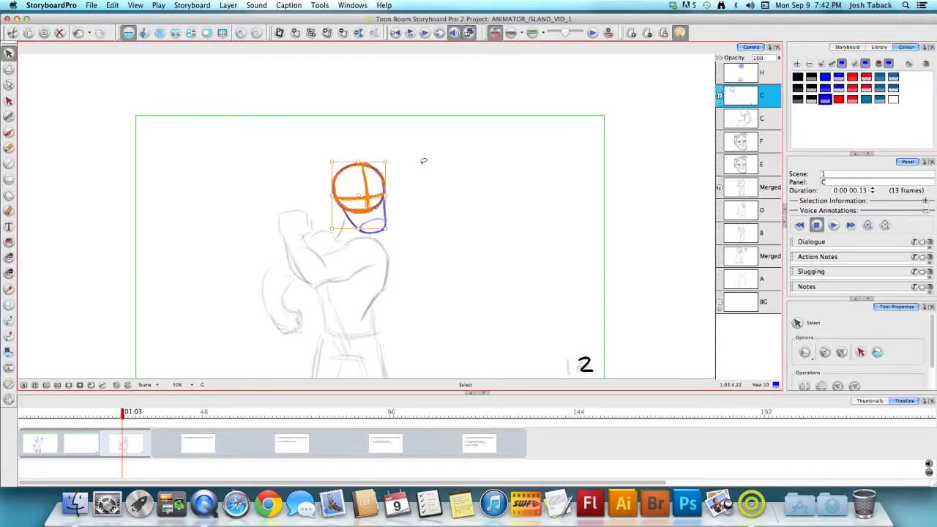
left_click(431, 212)
mouse_move(401, 192)
left_mouse_down()
mouse_move(371, 267)
mouse_move(402, 189)
left_mouse_up()
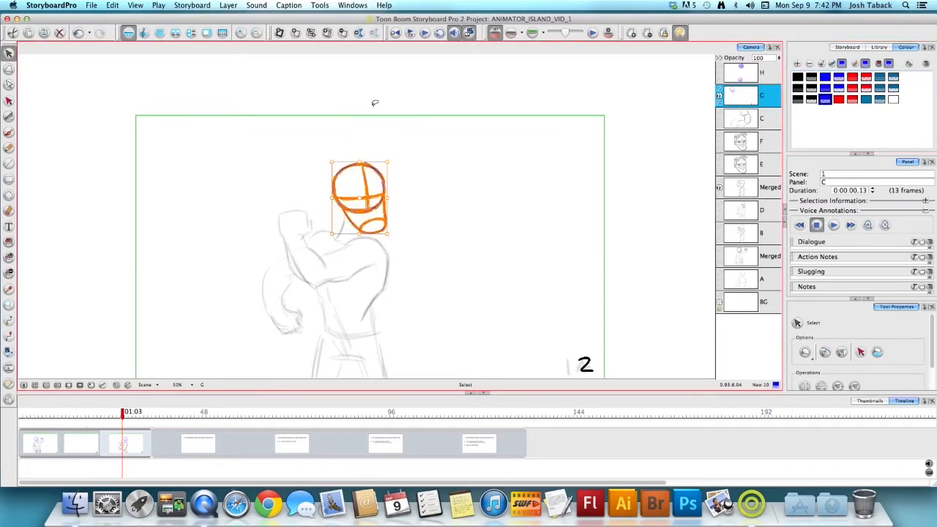
left_click(92, 443)
key("super+v")
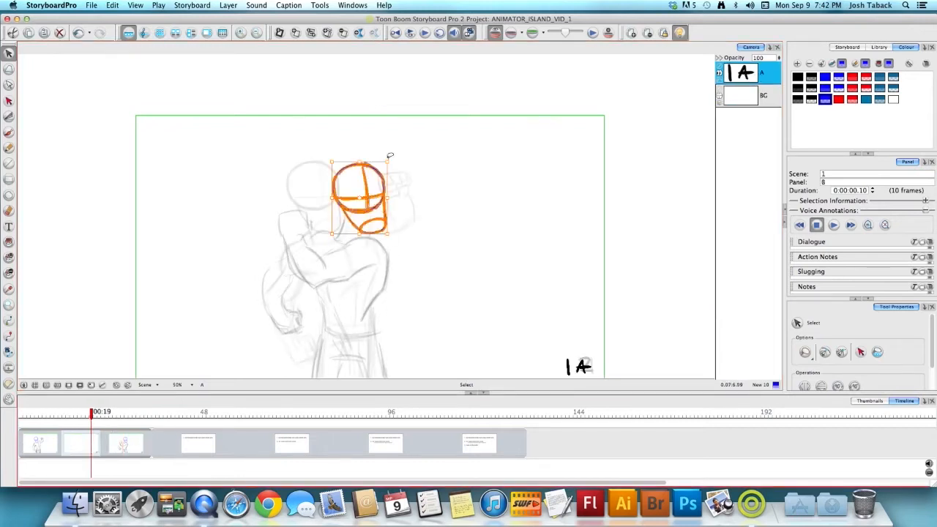
left_click_drag(366, 197, 346, 185)
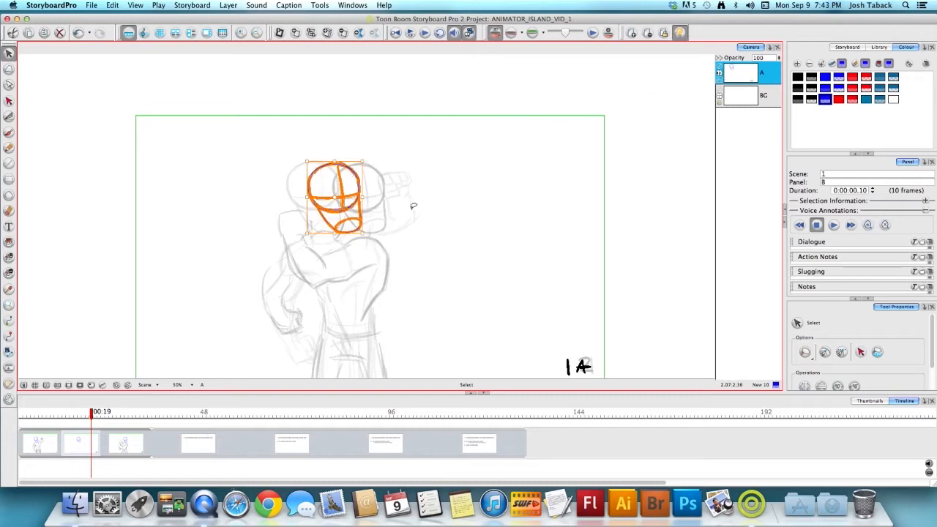
key("Delete")
Add a layer to the 1A panel and paste the copied head onto it, midway between the two onion-skinned heads.
right_click(746, 180)
left_click(773, 186)
left_click(133, 441)
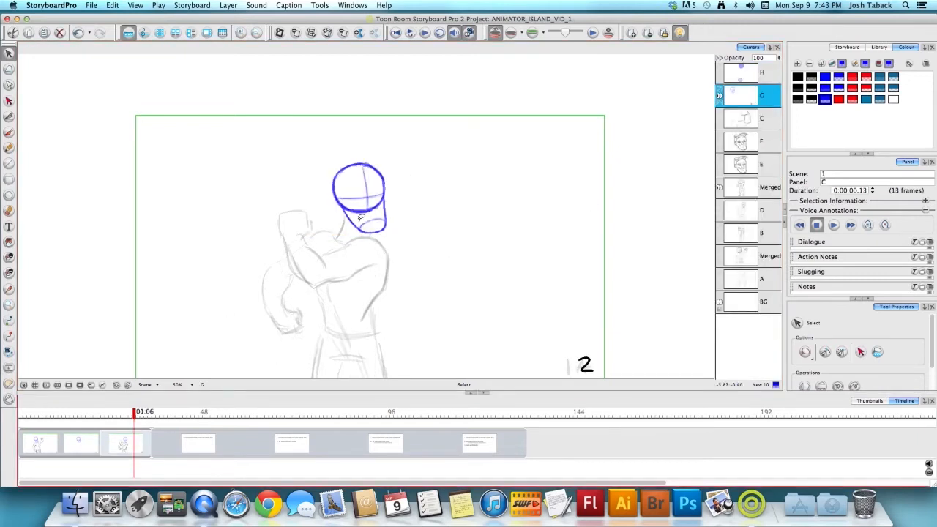
left_click(49, 440)
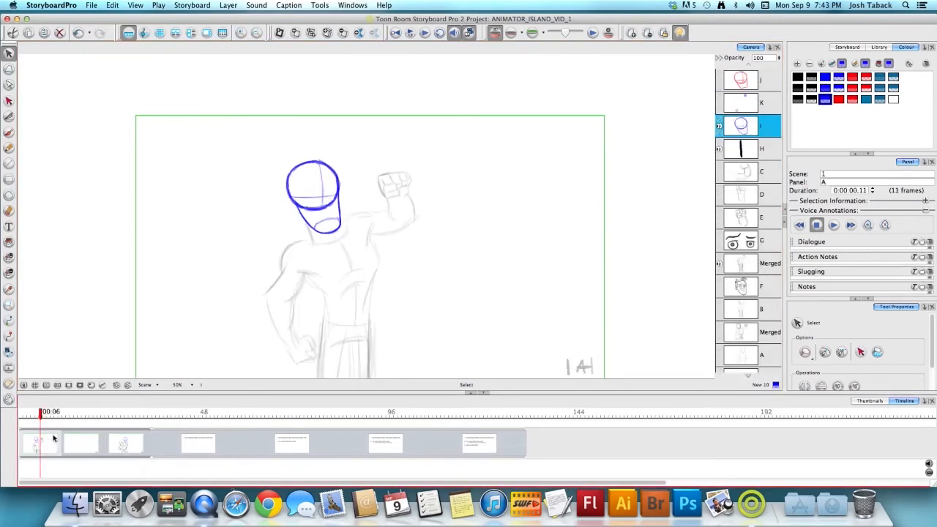
left_click(127, 443)
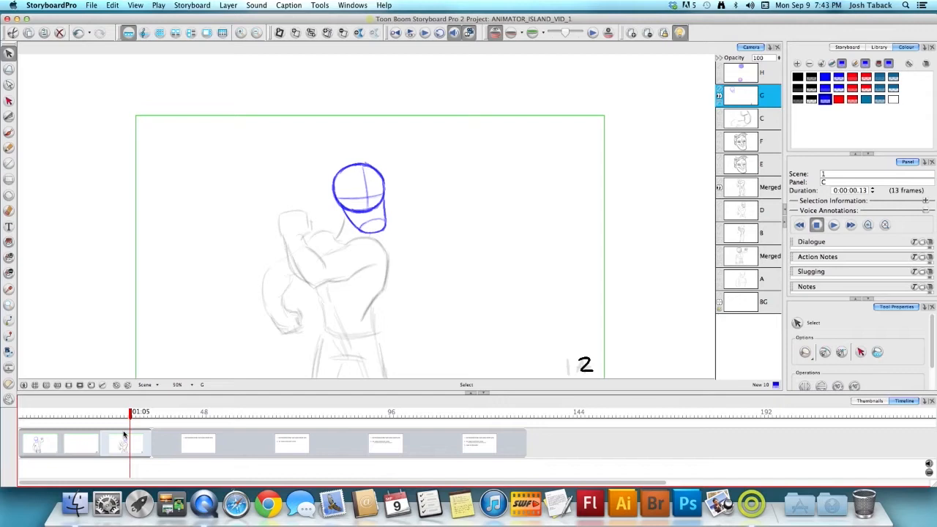
left_click(84, 447)
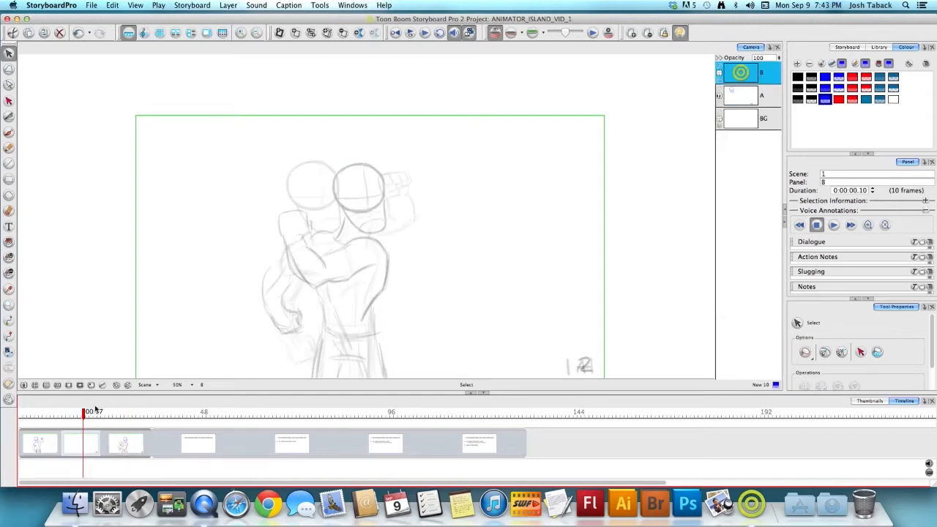
key("super+a")
left_click_drag(367, 202, 340, 203)
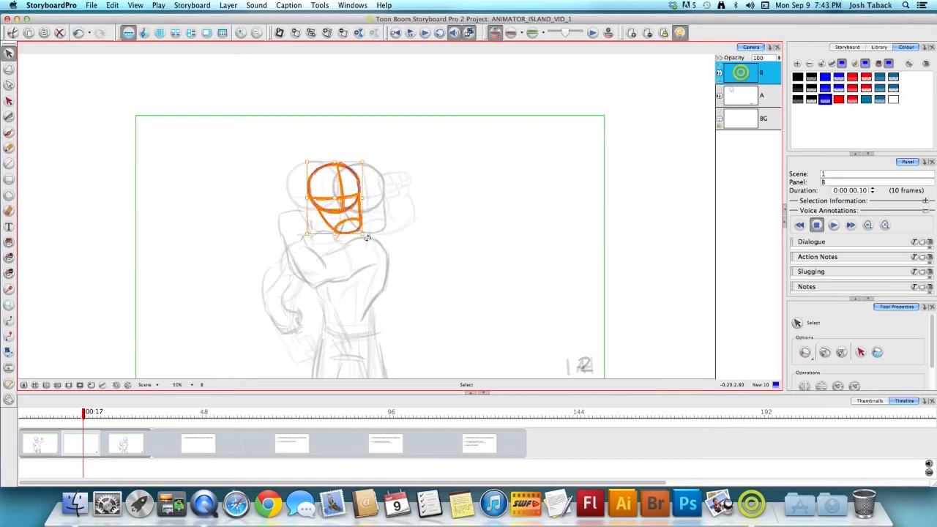
left_click_drag(366, 237, 364, 239)
Reduce the pasted head to its circle by deleting the jaw and the cross guide lines.
left_click_drag(352, 205, 393, 250)
left_click(375, 192)
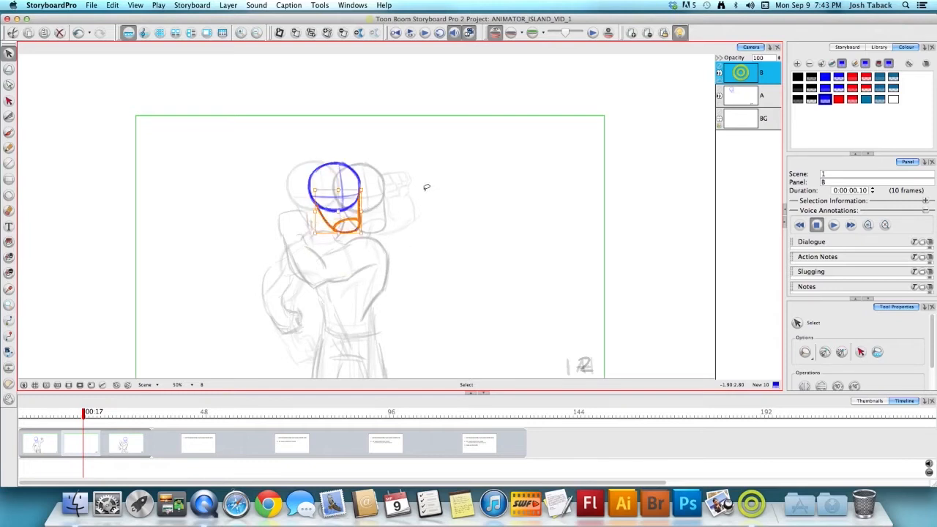
key("Delete")
left_click_drag(316, 139, 354, 135)
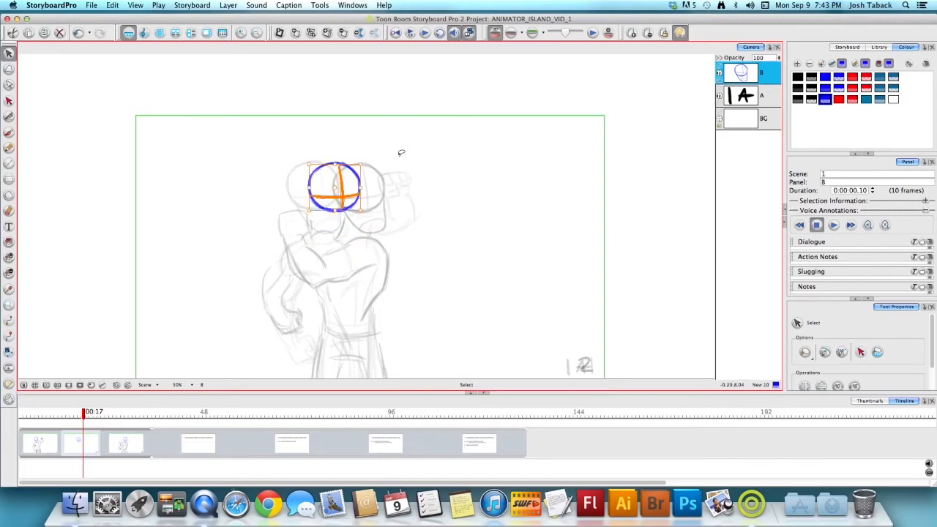
key("Delete")
left_click_drag(308, 142, 366, 183)
left_click_drag(366, 219, 341, 207)
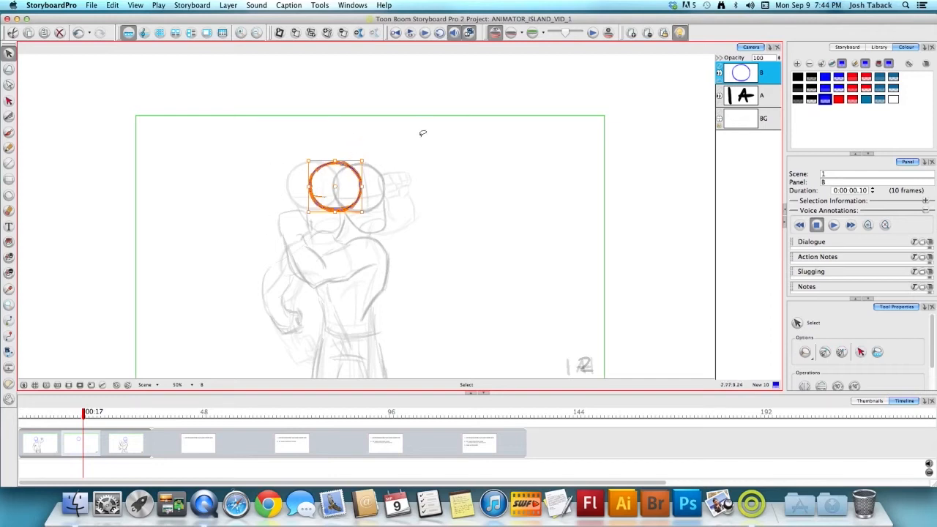
left_click(505, 202)
Sketch a sample motion arc with a small circle on it beside the figure, and delete the sketch.
key("alt+b")
mouse_move(425, 217)
left_mouse_down()
mouse_move(485, 179)
mouse_move(565, 179)
left_mouse_up()
left_click_drag(500, 171, 490, 182)
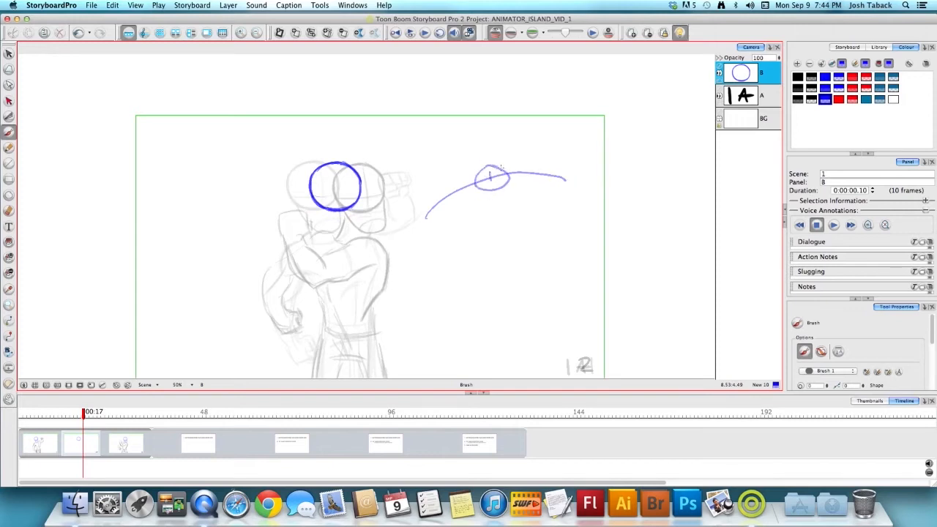
mouse_move(416, 235)
left_mouse_down()
mouse_move(494, 172)
mouse_move(586, 195)
left_mouse_up()
key("alt+s")
left_click_drag(410, 241, 598, 140)
key("Delete")
key("alt+b")
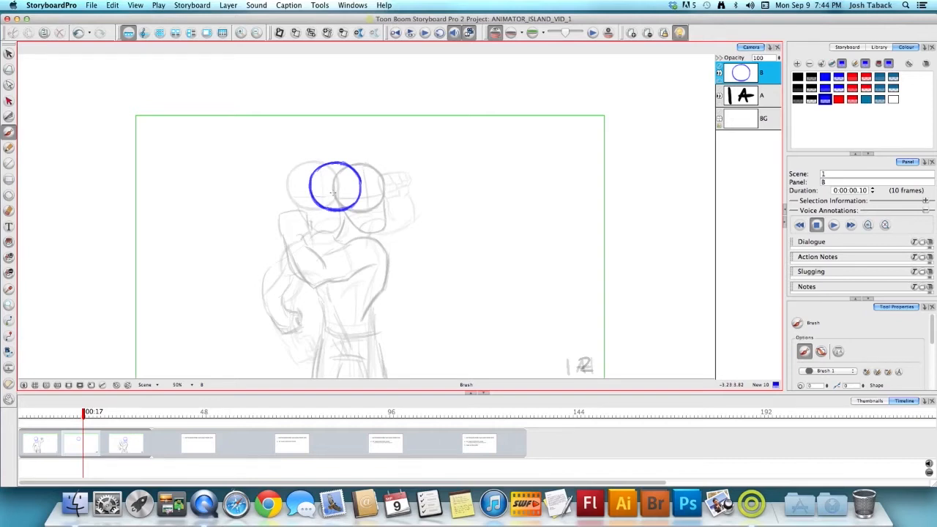
Shift the blue circle on the 1A panel sideways so it sits closer to the pose 2 head.
key("alt+s")
left_click_drag(349, 129, 349, 131)
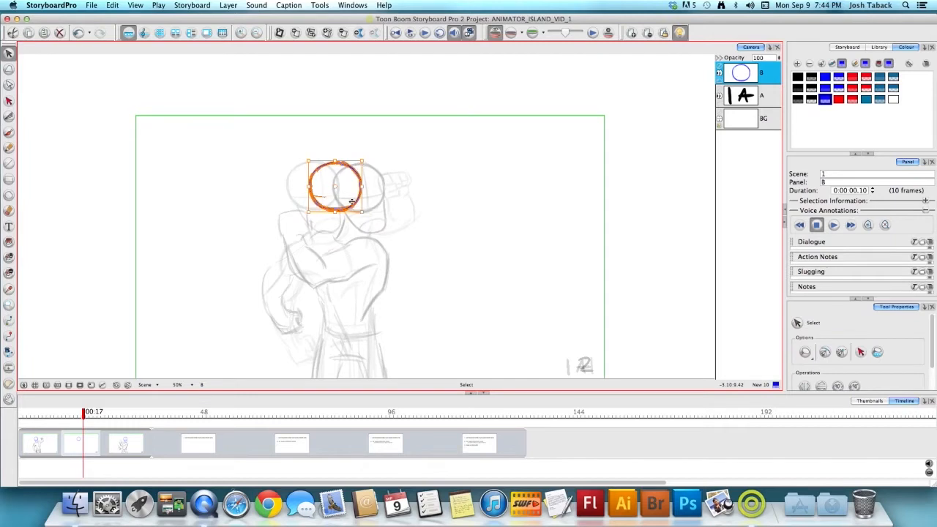
left_click_drag(347, 209, 352, 209)
left_click(317, 205)
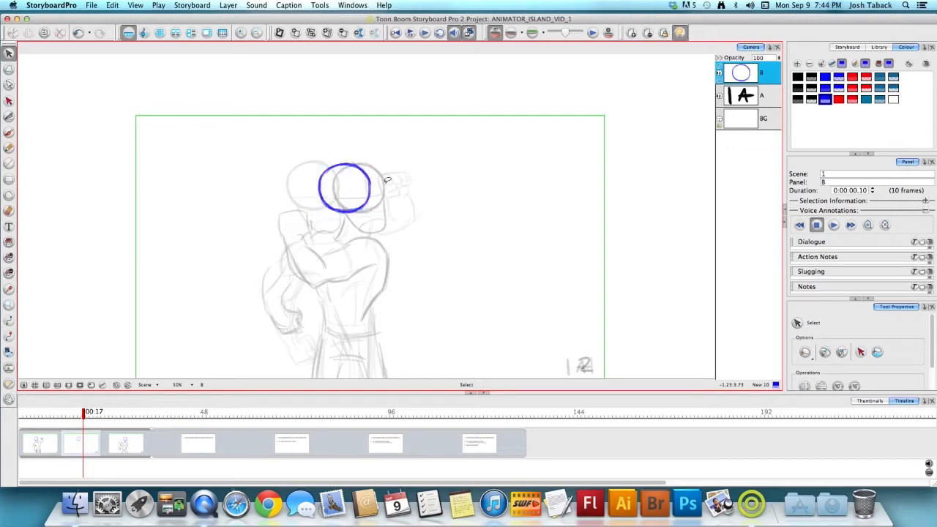
Flip between the pose 1, 1A and pose 2 panels to check the circle's spacing between the two heads.
left_click(45, 448)
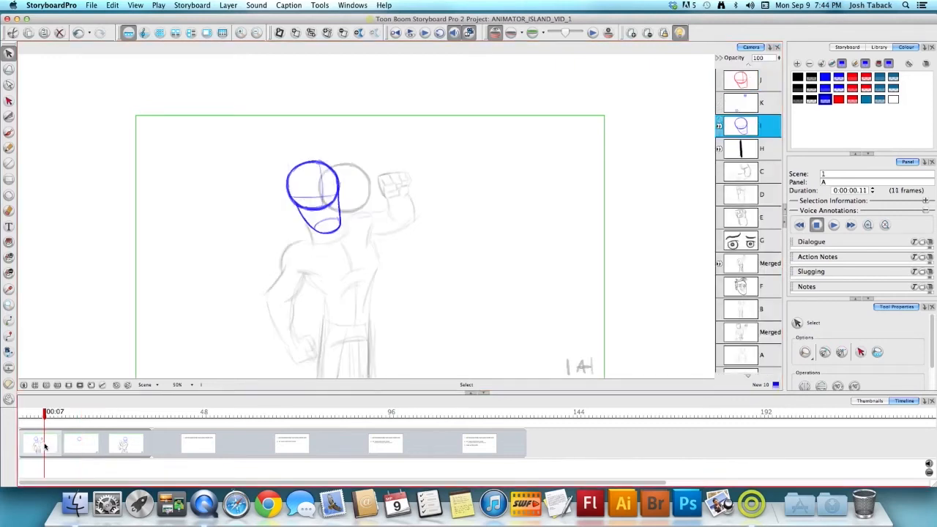
left_click(115, 448)
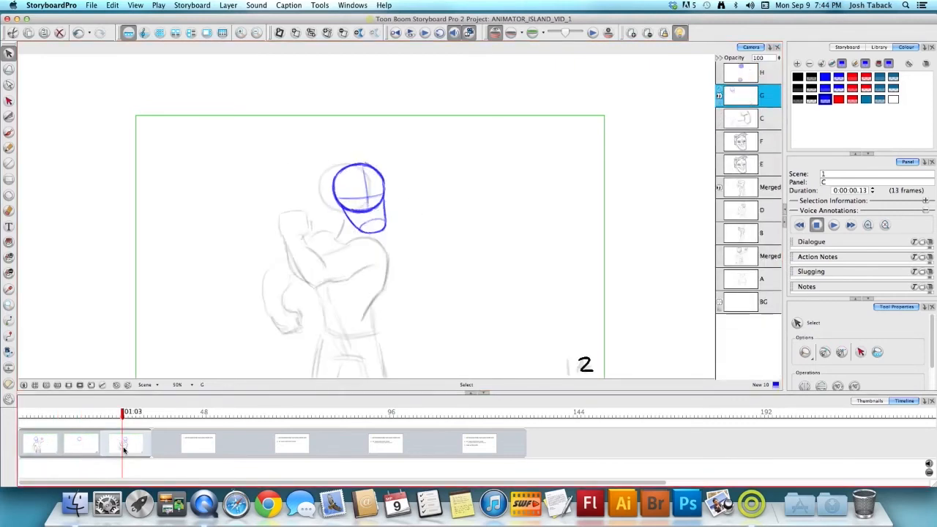
left_click(38, 447)
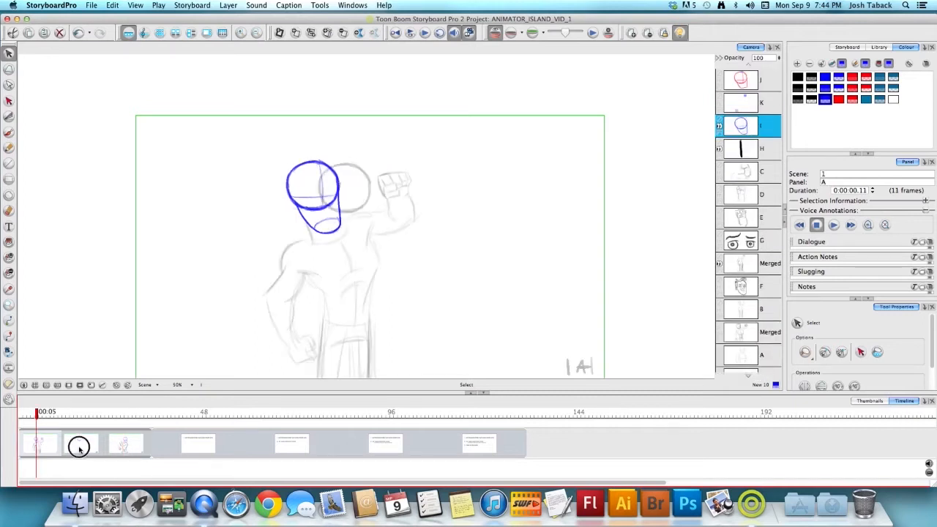
left_click(79, 444)
left_click(122, 441)
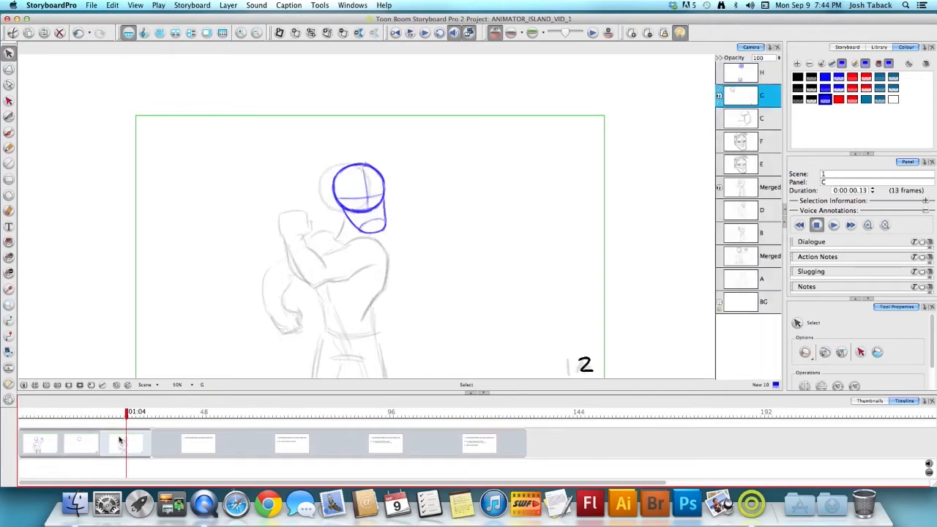
left_click(77, 445)
left_click(125, 443)
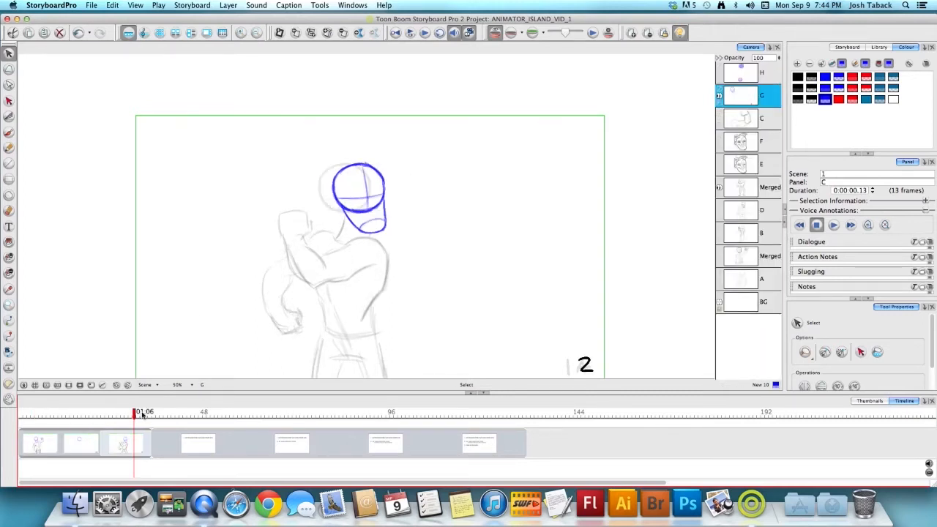
left_click(85, 421)
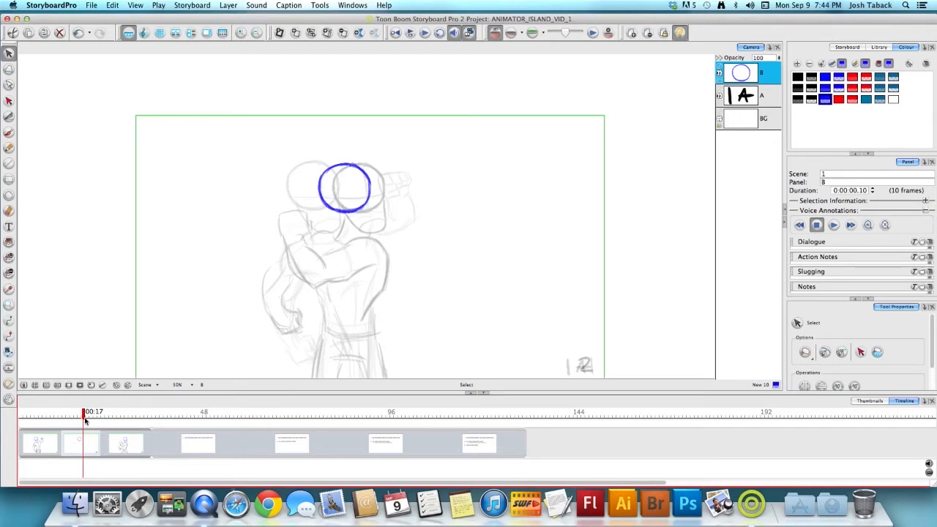
Sketch one side of the jaw and a short centre mark on the 1A head, and switch the brush to a lighter blue.
key("alt+b")
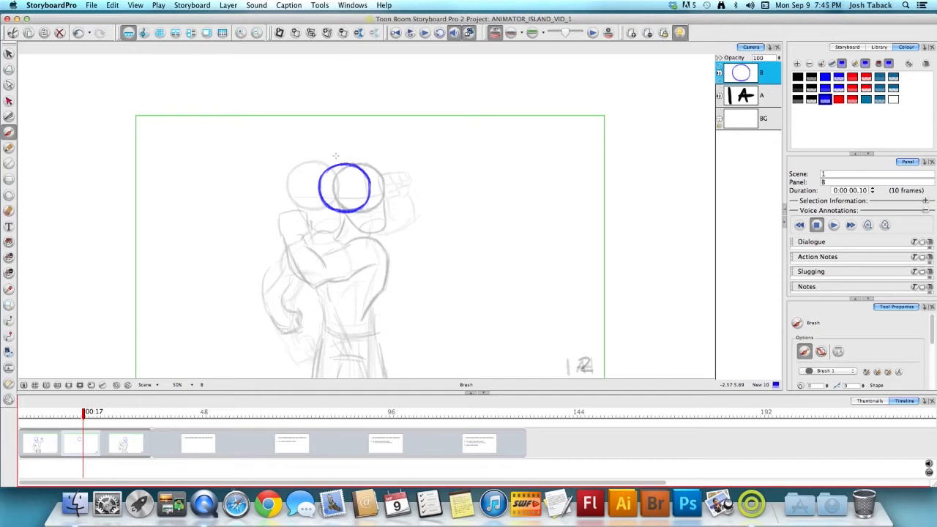
mouse_move(349, 176)
left_mouse_down()
mouse_move(321, 191)
mouse_move(329, 228)
left_mouse_up()
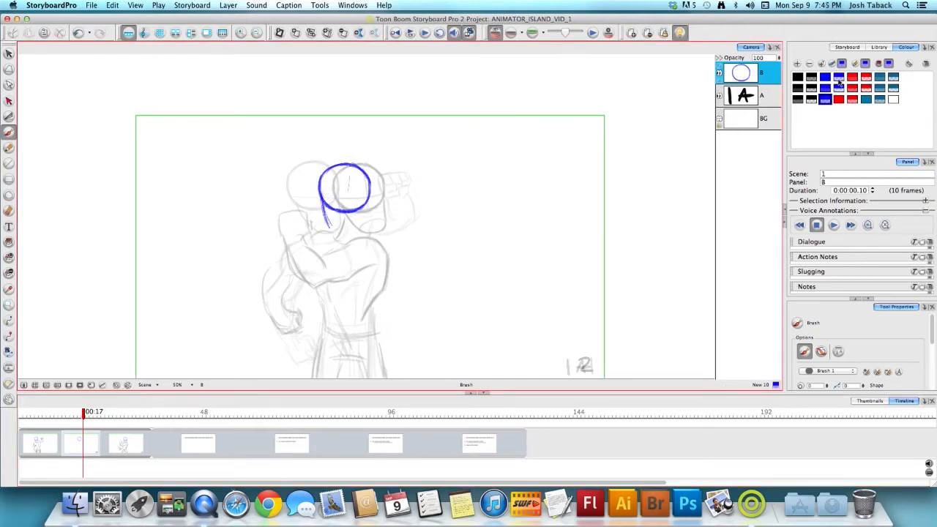
left_click(838, 76)
Compare the 1A head with pose 1 by flipping between their panels, with the onion skin turned off and back on.
key("Left")
key("Right")
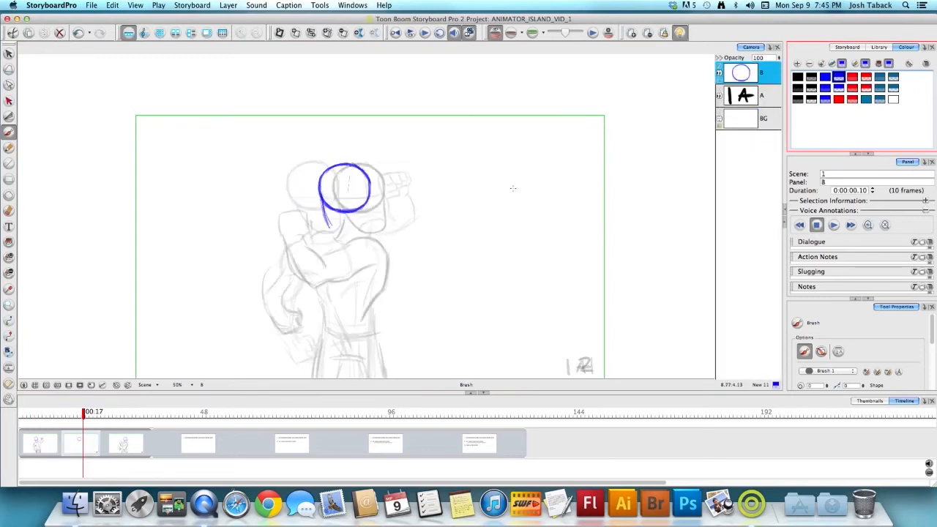
key("Left")
key("Right")
key("Left")
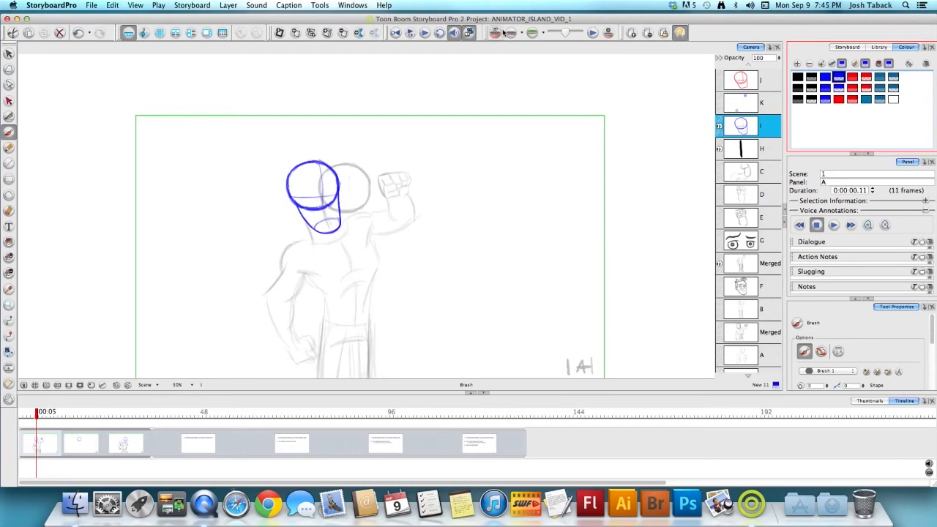
left_click(496, 33)
key("Right")
key("Left")
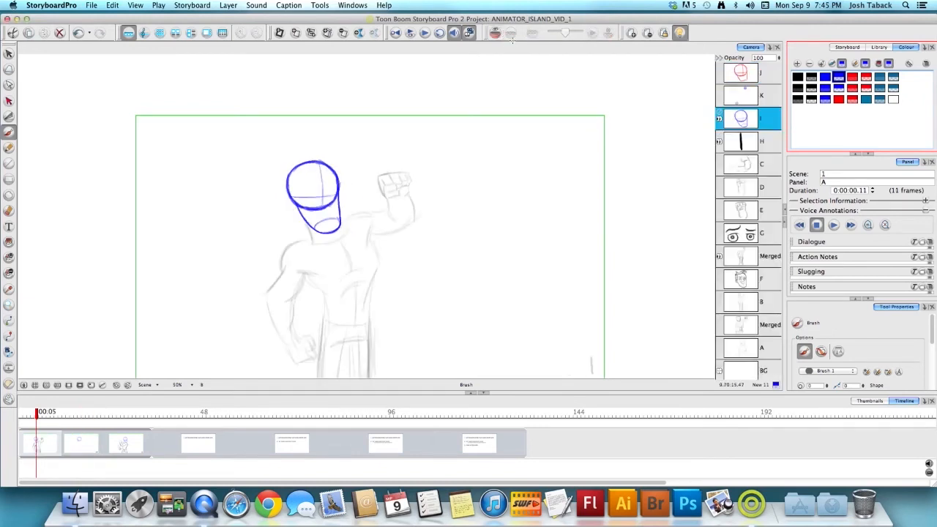
left_click(496, 33)
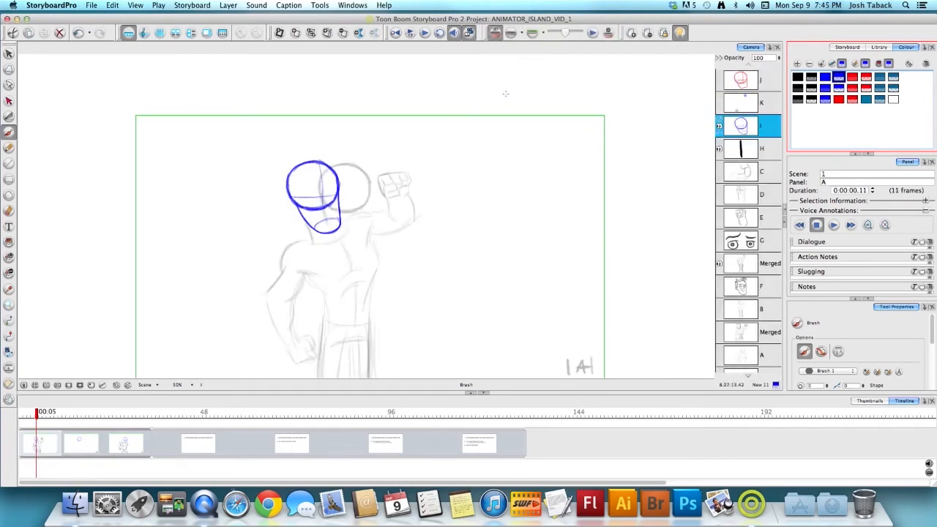
key("Right")
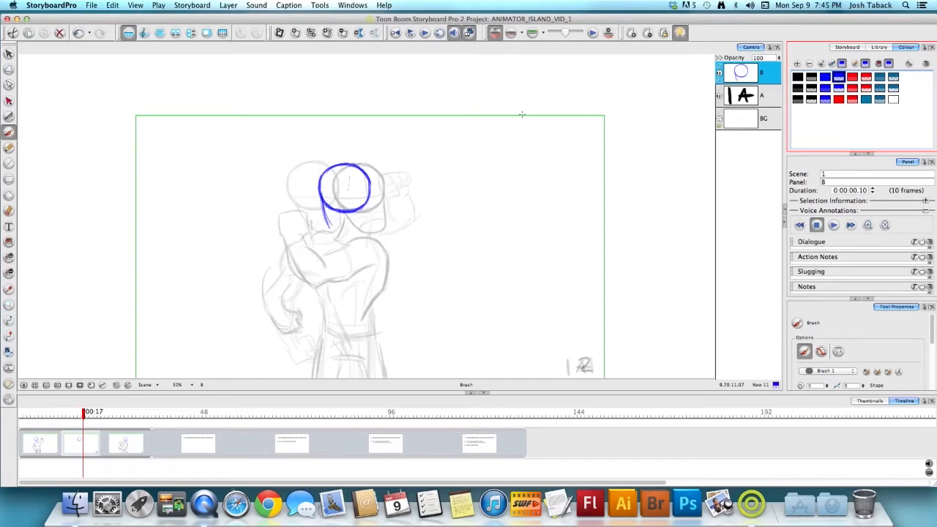
Rough in the rest of the jaw, the eye line and the vertical centre line on the 1A head in light blue.
left_click(327, 215)
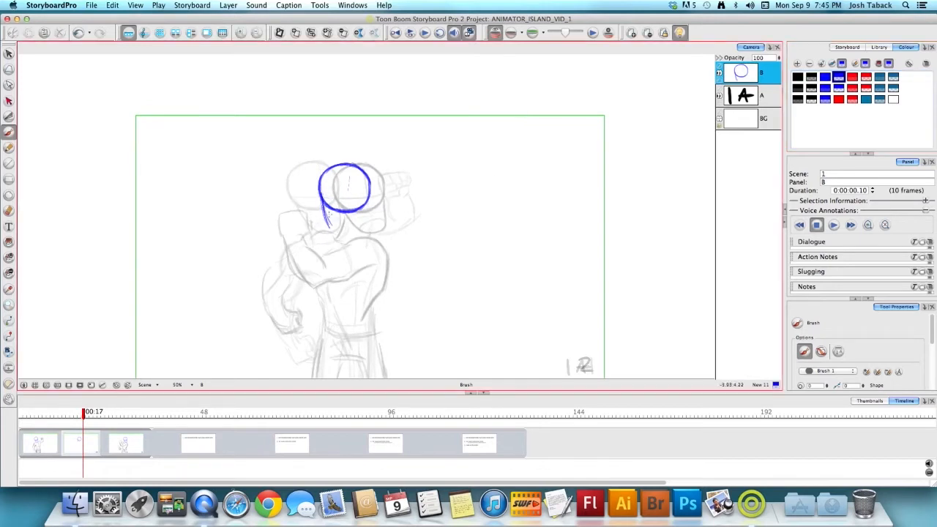
mouse_move(362, 226)
left_mouse_down()
mouse_move(368, 181)
mouse_move(337, 229)
mouse_move(363, 231)
mouse_move(352, 235)
mouse_move(367, 200)
mouse_move(340, 233)
left_mouse_up()
mouse_move(348, 193)
left_mouse_down()
mouse_move(343, 233)
mouse_move(360, 196)
left_mouse_up()
left_click_drag(349, 167, 346, 213)
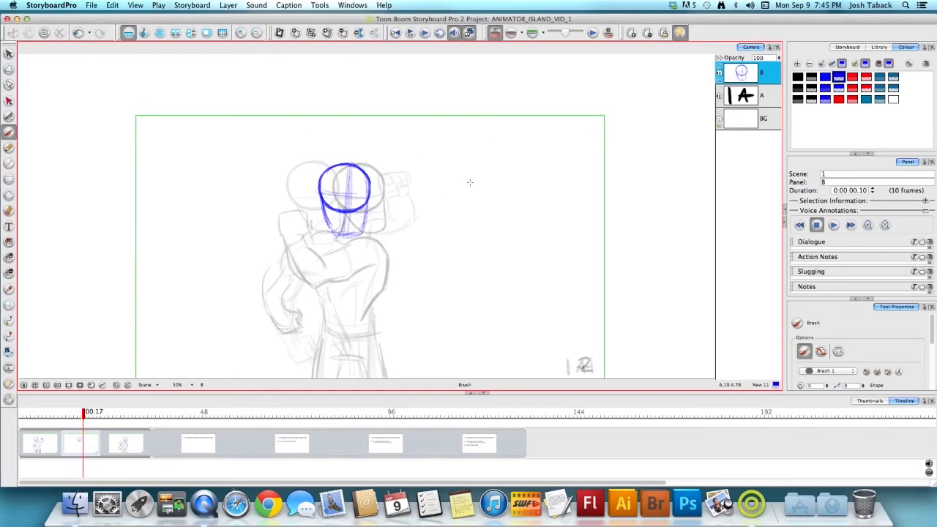
Turn off the onion skin and recolour the whole 1A head sketch to a paler blue.
left_click(495, 32)
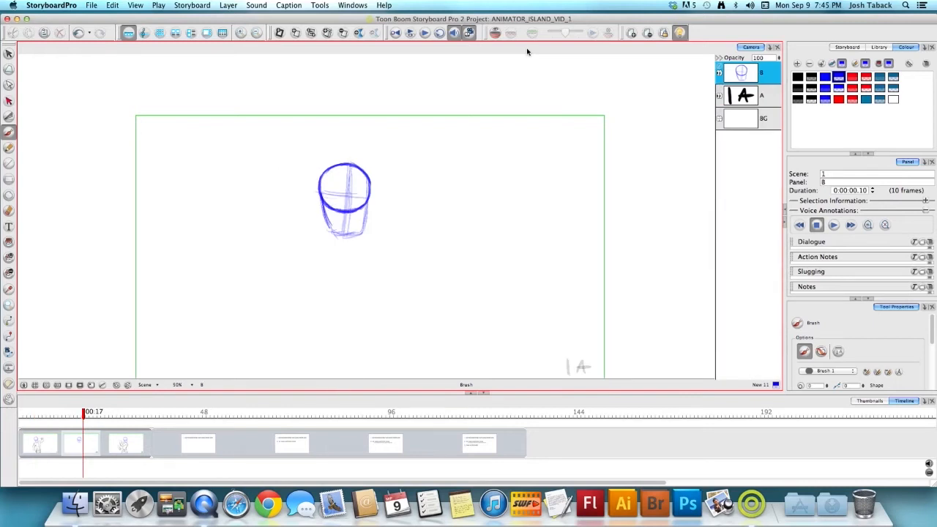
key("alt+s")
mouse_move(423, 185)
left_mouse_down()
mouse_move(393, 282)
mouse_move(449, 259)
mouse_move(447, 234)
left_mouse_up()
left_click(839, 88)
left_click(528, 241)
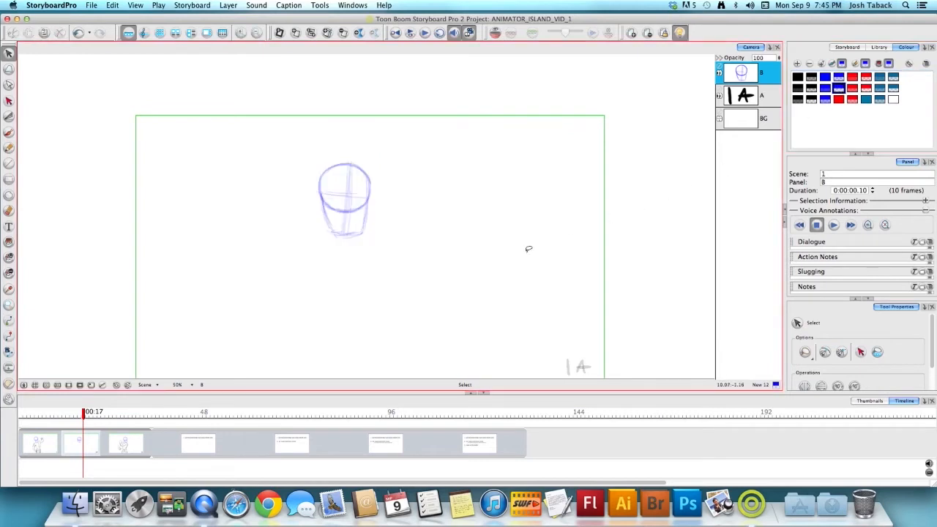
Add a layer above the 1A head sketch for the clean drawing and turn off the light table.
right_click(748, 193)
left_click(757, 199)
key("alt+b")
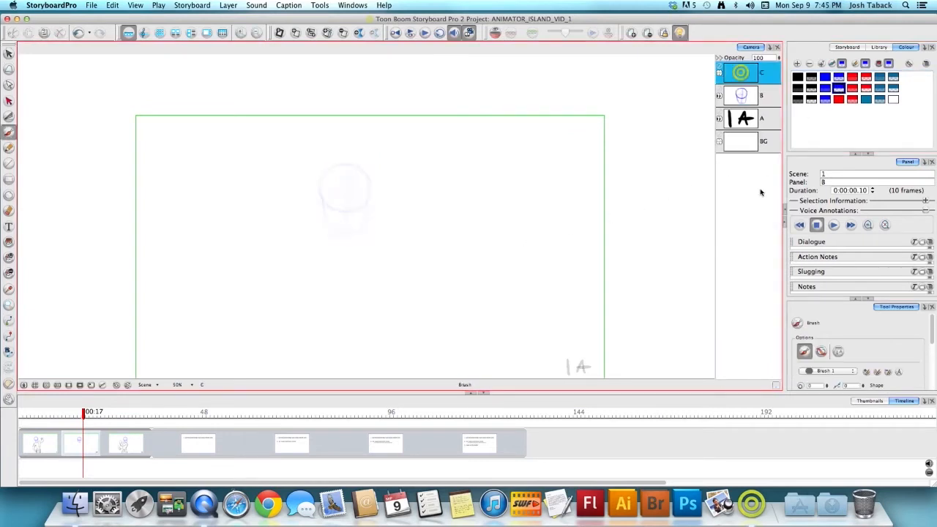
left_click(680, 33)
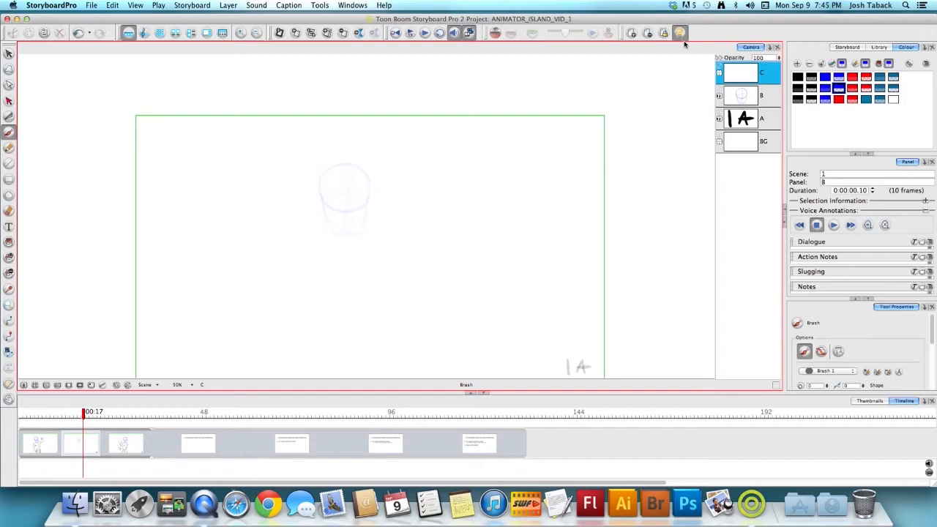
left_click(680, 33)
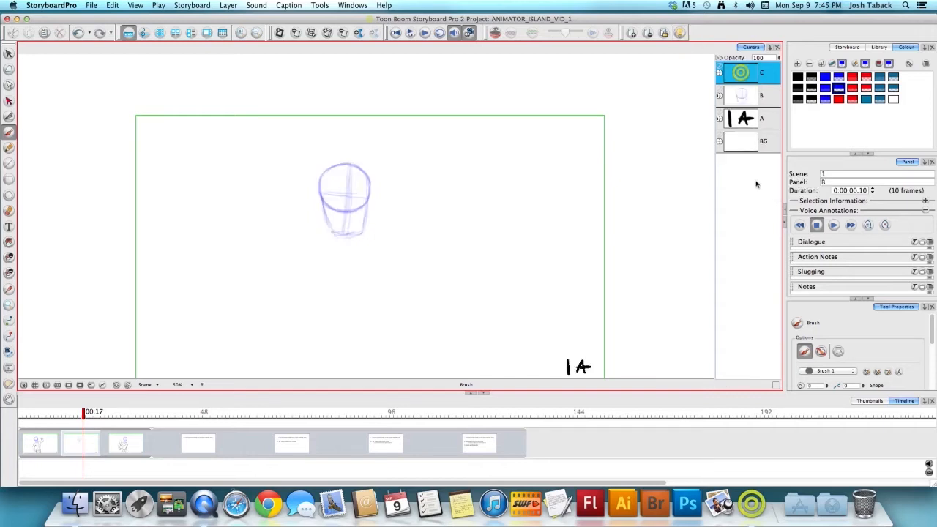
Flip repeatedly through pose 1, 1A and pose 2 at a closer zoom to examine how the head turns and tilts.
key("Left")
key("Right")
key("Left")
key("Right")
key("2")
key("2")
key("1")
left_click_drag(434, 293, 382, 309)
key("Right")
key("Left")
key("Right")
key("Left")
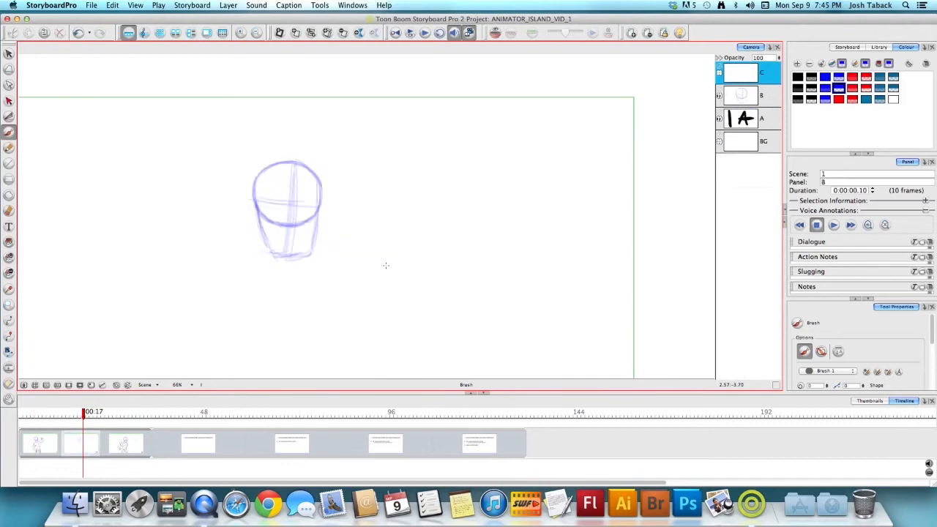
key("Right")
key("Left")
key("Left")
key("Right")
key("Right")
key("Left")
key("Left")
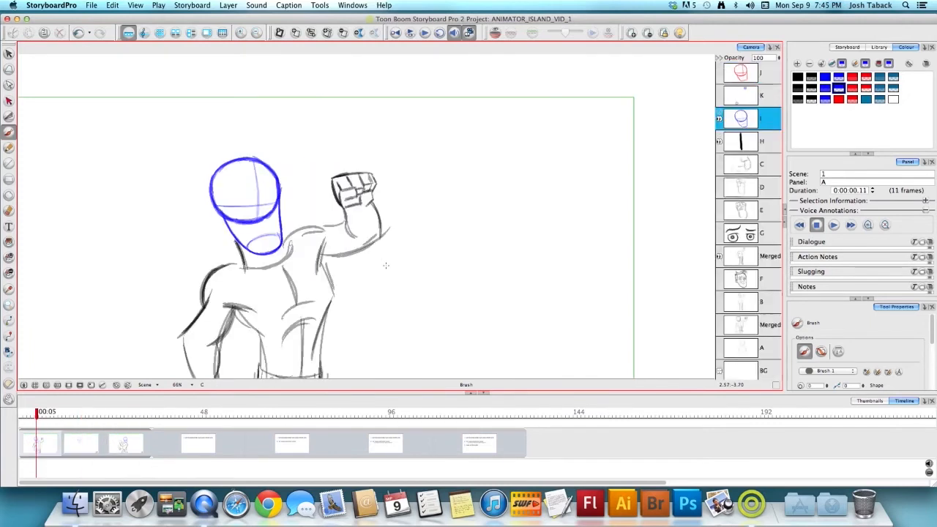
key("Right")
key("Right")
key("Left")
key("Left")
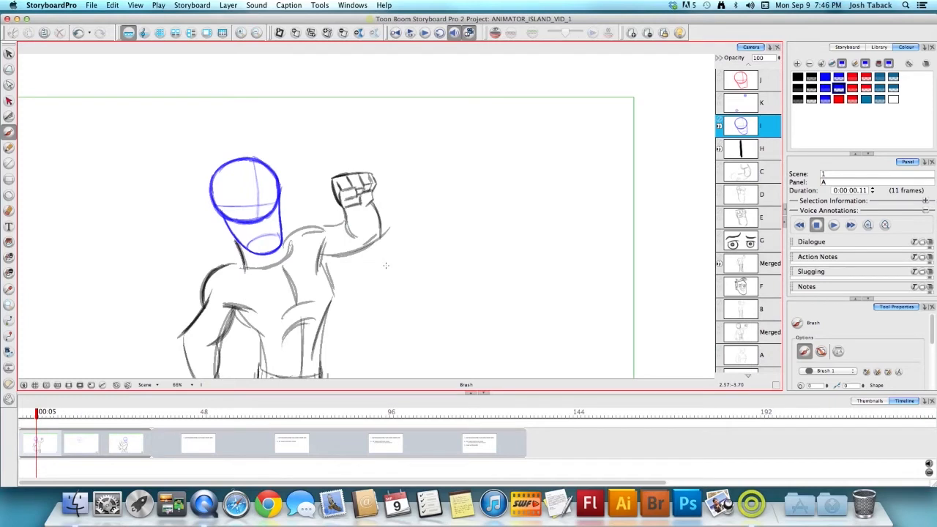
key("Right")
key("Right")
key("Left")
key("Left")
key("Right")
key("Left")
key("Right")
key("Right")
key("Left")
key("Left")
key("Right")
key("Left")
key("Right")
key("Right")
key("Left")
key("Left")
key("Right")
key("Right")
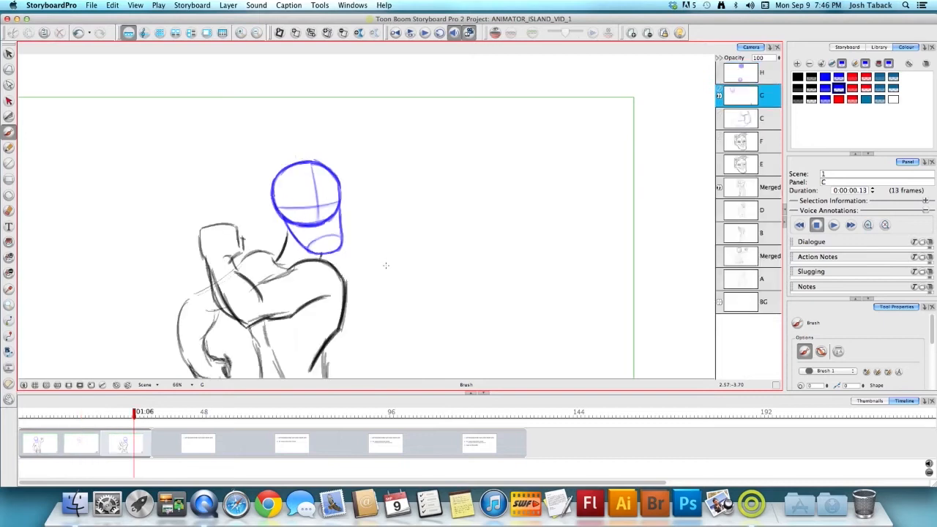
key("Left")
key("Left")
key("Right")
key("Left")
key("Right")
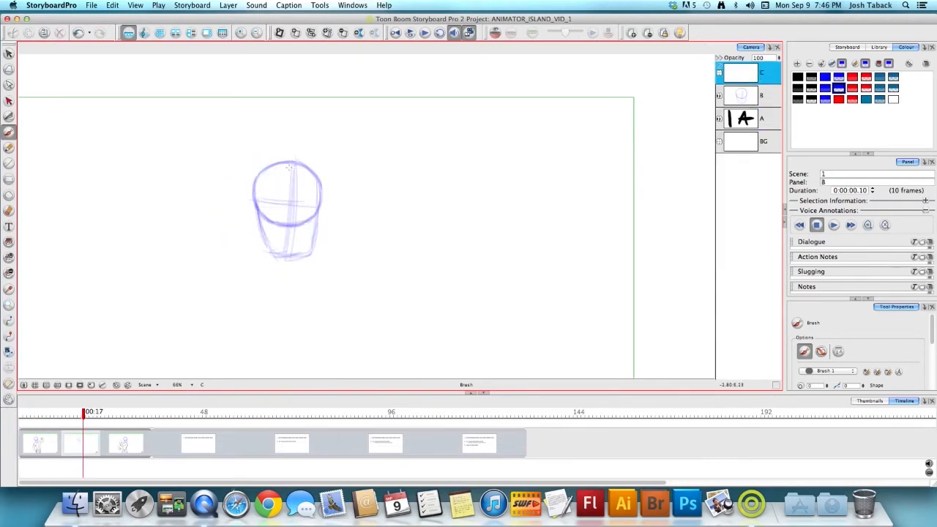
Trace the head circle and a curved vertical centre line in strong blue over the rough head on the new layer.
mouse_move(262, 213)
left_mouse_down()
mouse_move(257, 175)
mouse_move(268, 220)
mouse_move(282, 159)
mouse_move(300, 163)
mouse_move(328, 203)
left_mouse_up()
key("super+z")
left_click(825, 100)
mouse_move(272, 224)
left_mouse_down()
mouse_move(308, 219)
mouse_move(319, 200)
left_mouse_up()
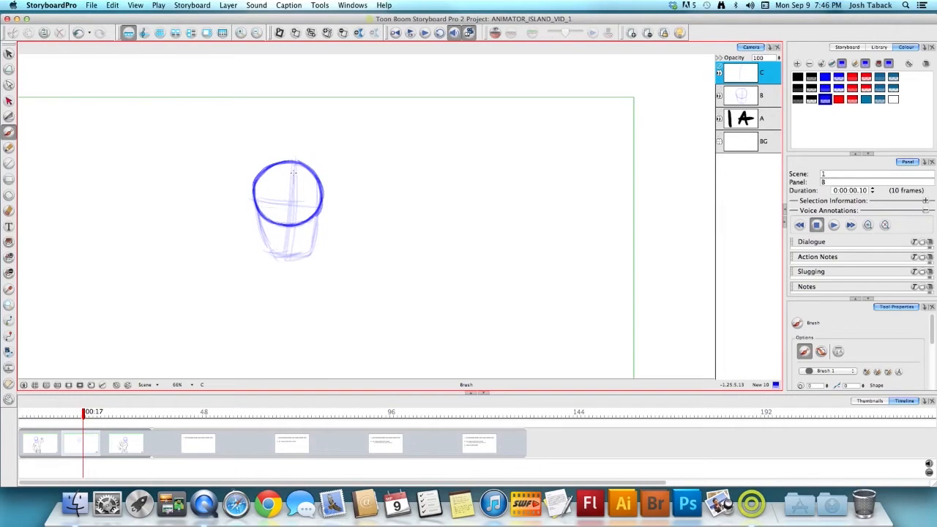
left_click_drag(293, 173, 286, 238)
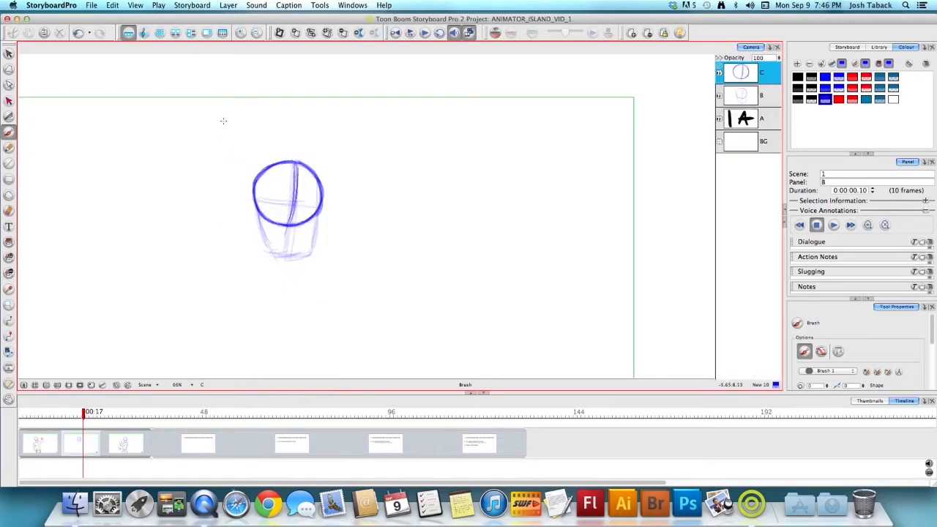
Draw a downward-curving eye line across the 1A head circle, checking it against the eye line in pose 1.
key("Left")
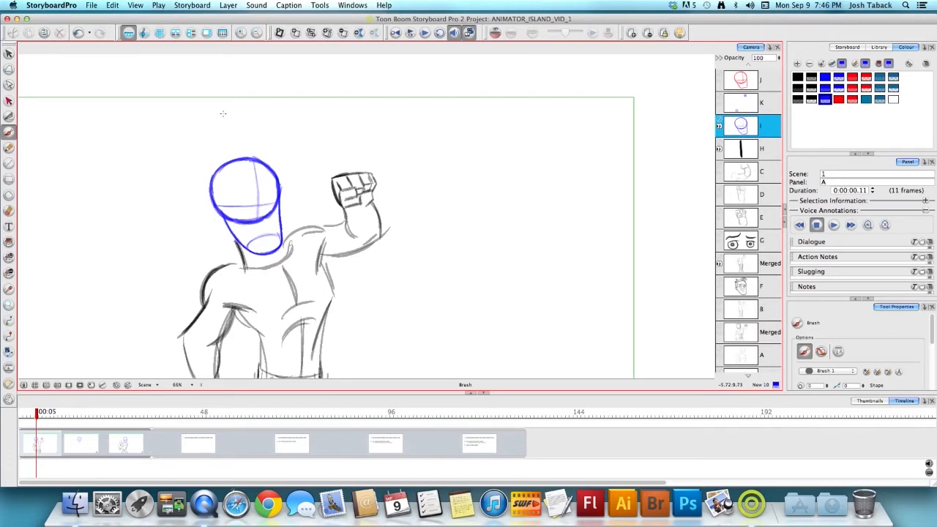
key("Right")
key("Left")
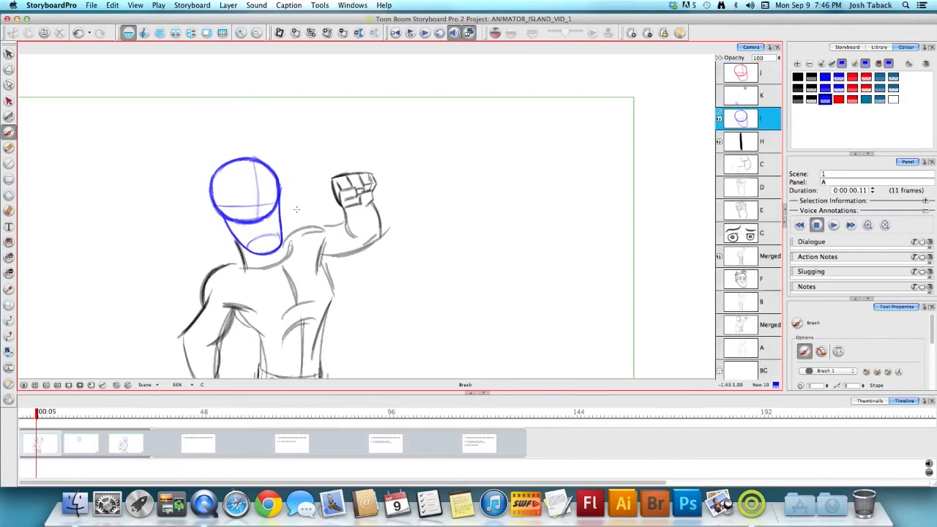
key("Right")
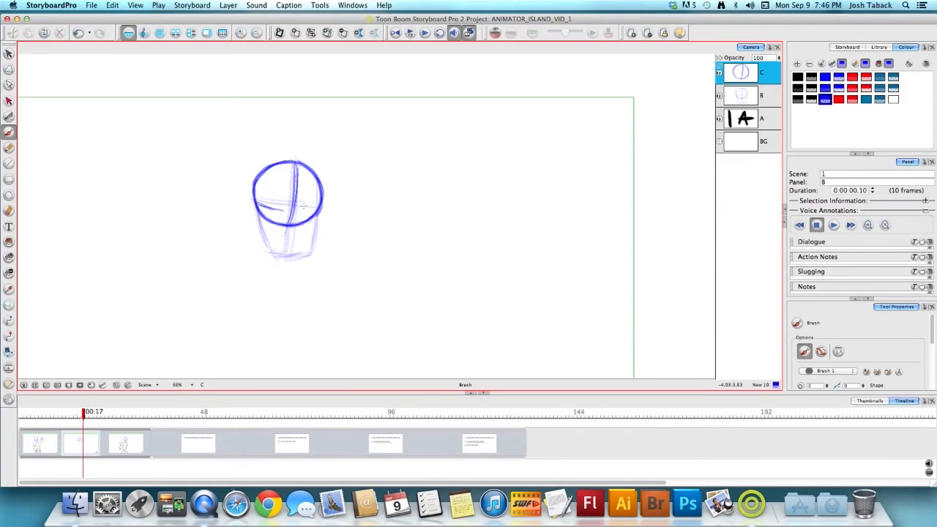
key("Left")
key("Right")
key("Left")
key("Right")
key("Left")
key("Right")
key("Left")
key("Right")
left_click_drag(273, 210, 315, 212)
left_click_drag(257, 203, 316, 212)
Flip between the three panels to check the new eye line and study how the jaw changes between the poses.
key("Left")
key("Right")
key("Left")
key("Right")
key("Left")
key("Right")
key("Left")
key("Right")
key("Left")
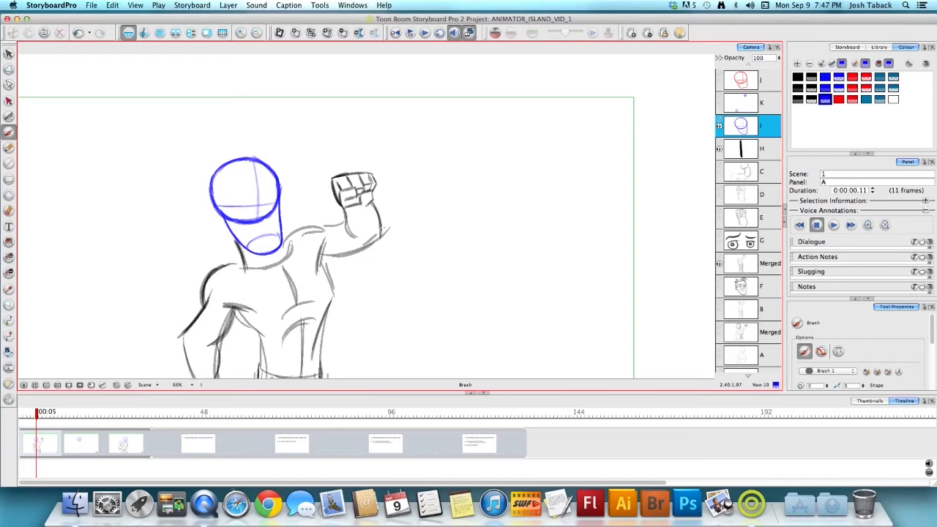
key("Right")
key("Right")
key("Left")
key("Left")
key("Right")
key("Left")
key("Right")
key("Left")
key("Right")
key("Left")
Mark the hand-side edge of the pose 1 jaw with a red oval and compare that area across the poses.
left_click(838, 98)
mouse_move(302, 206)
left_mouse_down()
mouse_move(278, 173)
mouse_move(303, 207)
left_mouse_up()
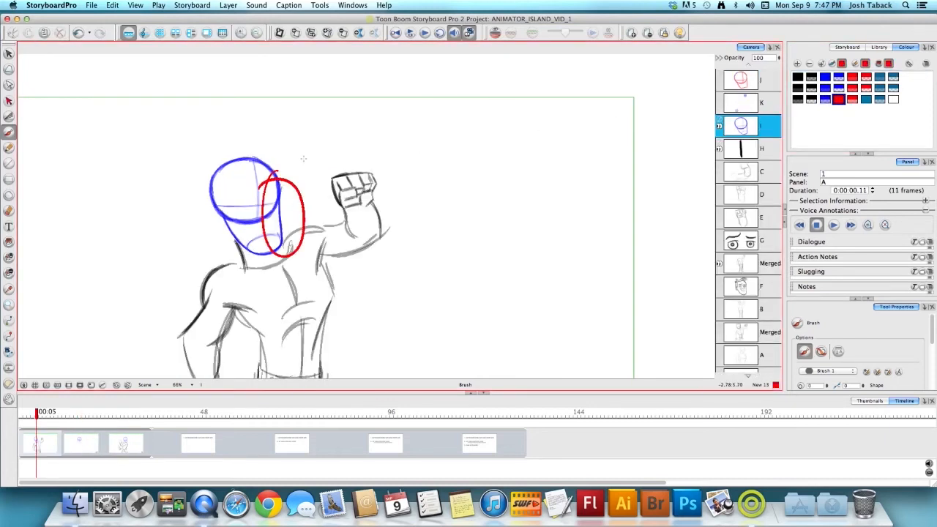
key("Right")
key("Right")
key("Left")
key("Left")
key("Right")
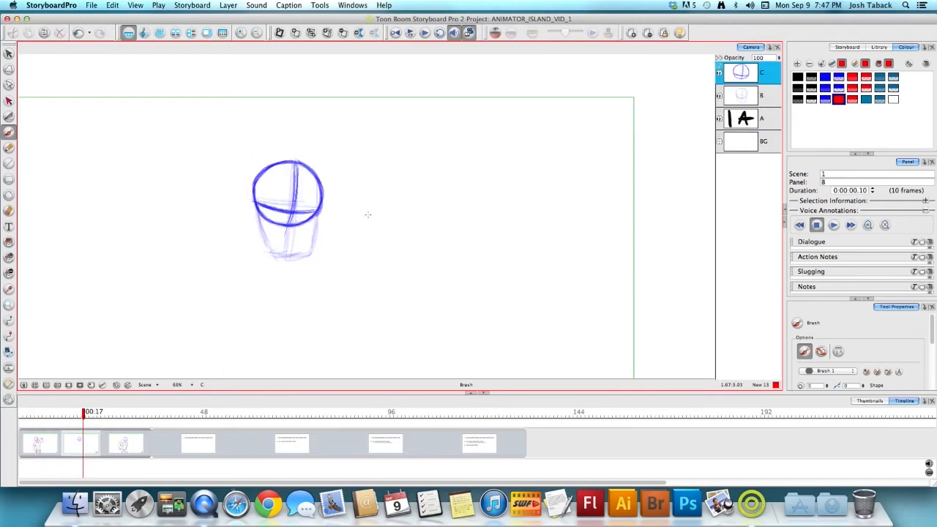
Remove the red oval from the pose 1 jaw and set the brush colour back to blue.
key("Left")
key("alt+s")
left_click(300, 206)
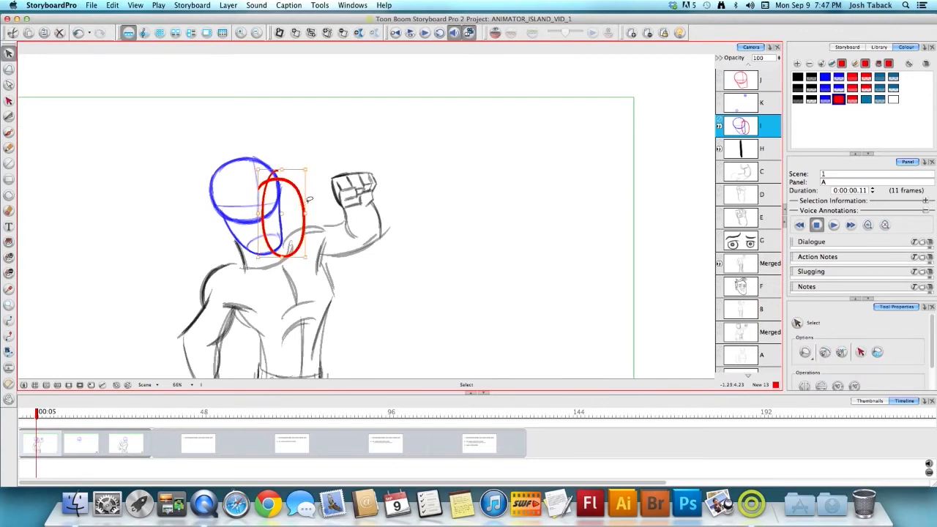
key("Delete")
key("alt+b")
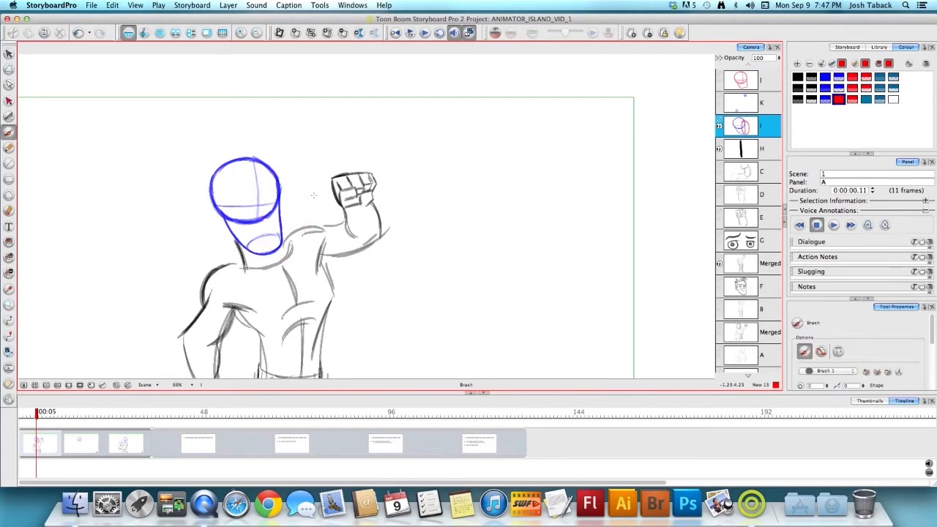
left_click(826, 100)
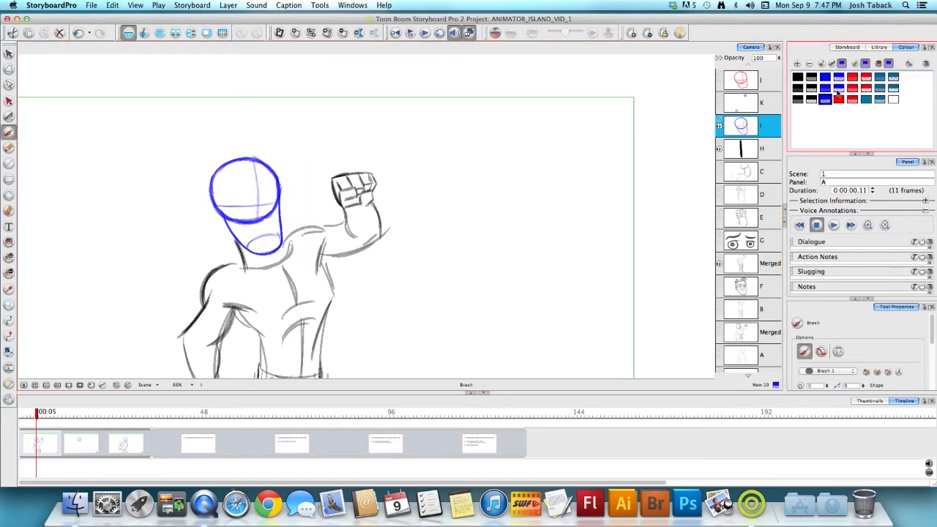
Try drawing the hand-side edge of the 1A jaw below the head circle, flipping against pose 1 to judge its angle.
key("Right")
key("Left")
key("Right")
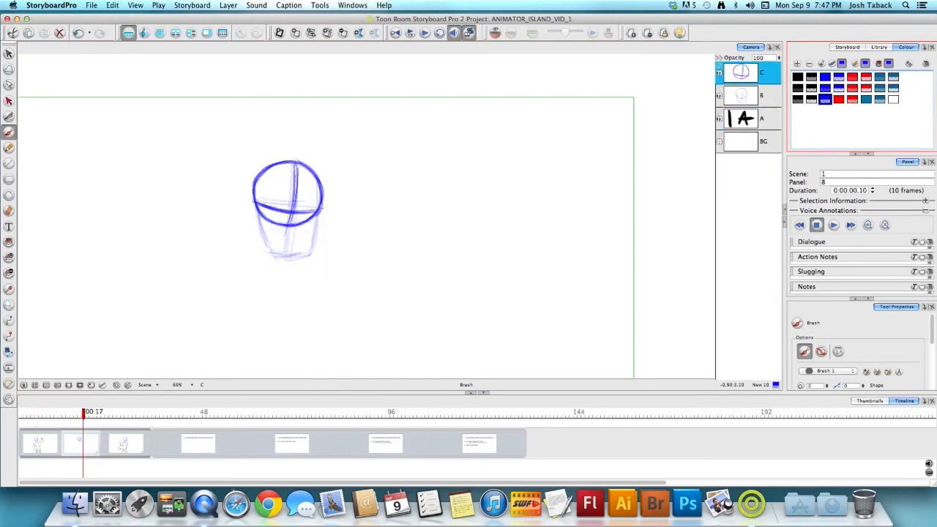
key("Left")
key("Right")
left_click_drag(319, 213, 297, 259)
key("Left")
key("Right")
left_click_drag(315, 223, 301, 259)
key("Left")
key("Right")
key("Left")
key("Right")
key("Left")
key("Right")
key("Left")
key("Right")
Delete the trial jaw strokes from the 1A drawing.
key("alt+t")
left_click_drag(327, 236, 338, 250)
key("Delete")
key("alt+s")
left_click(315, 226)
key("Delete")
key("alt+b")
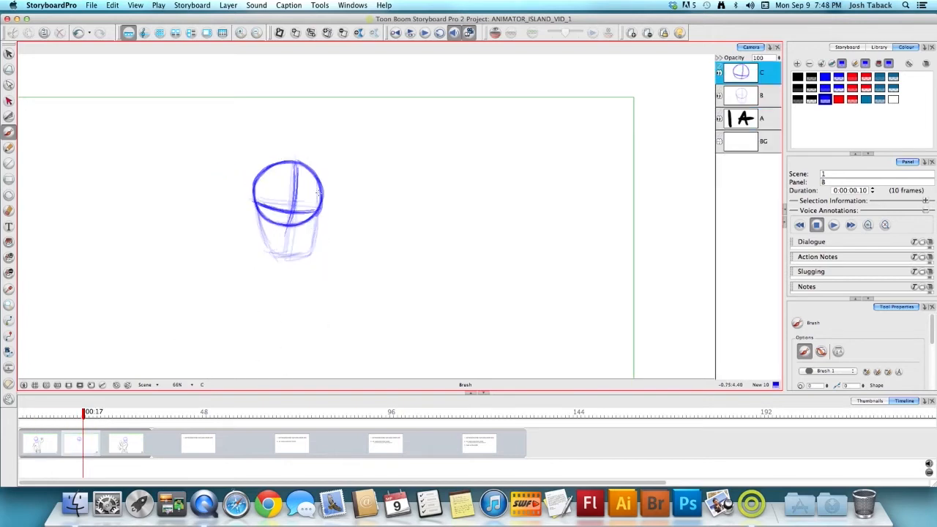
Try a short, rounded jaw outline beneath the 1A head circle and delete its strokes.
mouse_move(319, 213)
left_mouse_down()
mouse_move(311, 241)
mouse_move(315, 215)
mouse_move(303, 245)
mouse_move(267, 242)
mouse_move(305, 247)
left_mouse_up()
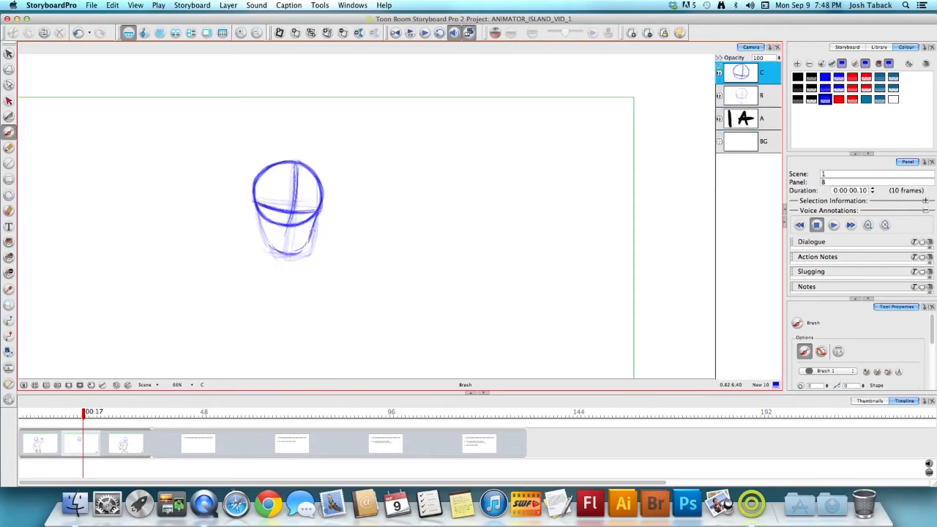
left_click_drag(315, 226, 273, 249)
left_click_drag(320, 211, 307, 248)
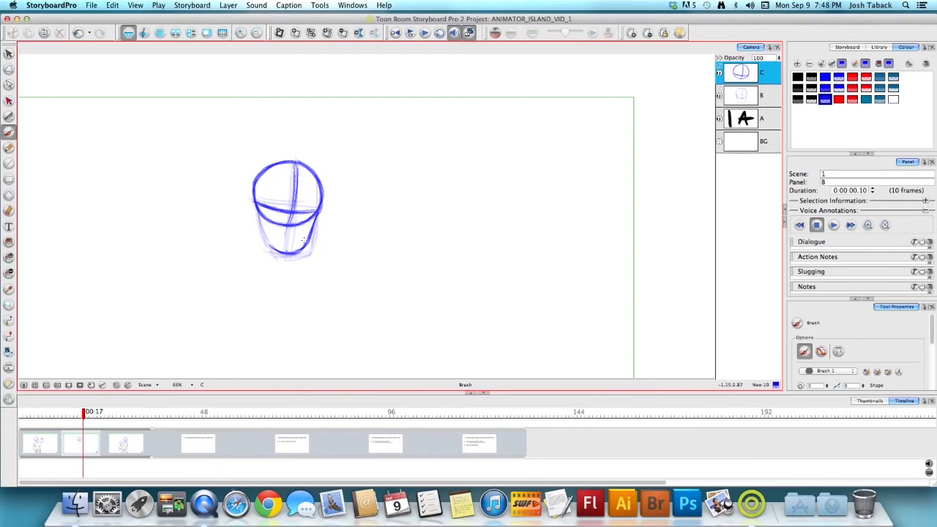
left_click_drag(303, 240, 265, 241)
key("alt+s")
left_click_drag(324, 230, 305, 293)
key("Delete")
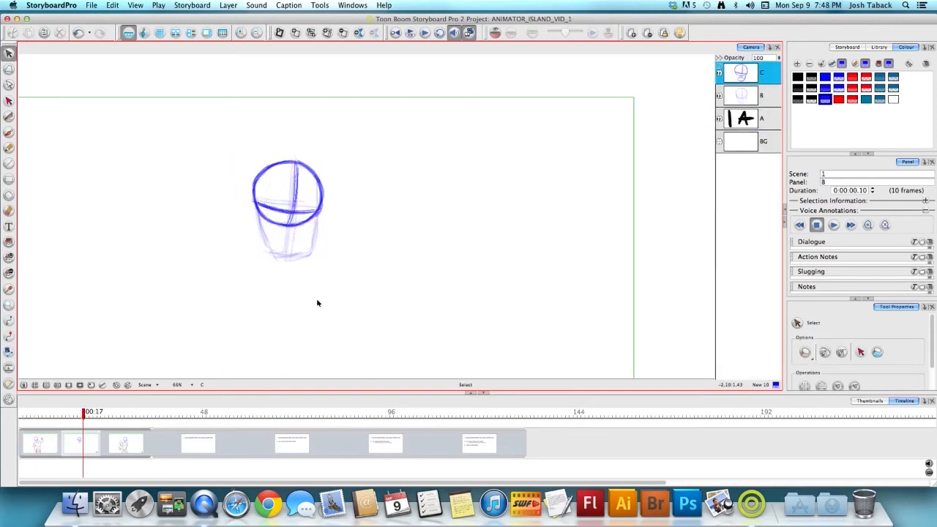
Draw the hand-side edge of the 1A jaw in blue, curving it in toward the chin, and start the opposite edge.
key("alt+b")
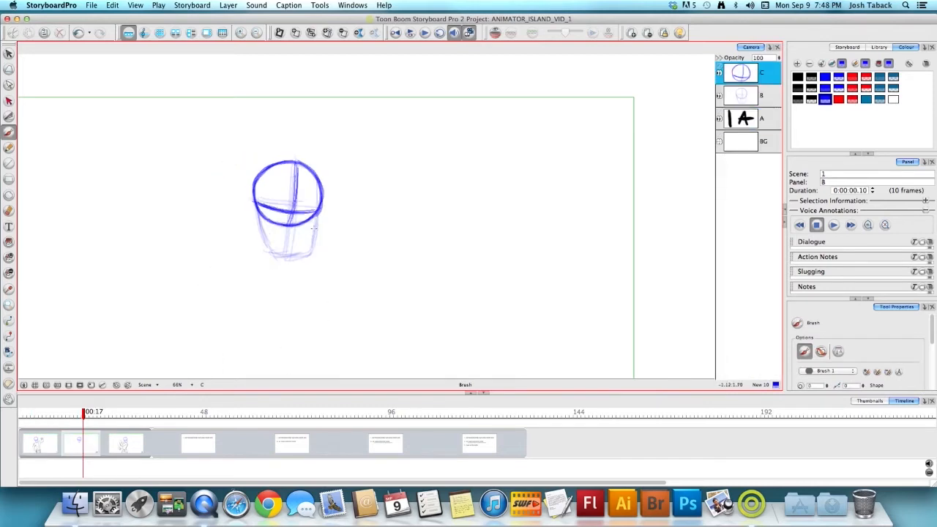
mouse_move(313, 227)
left_mouse_down()
mouse_move(305, 251)
mouse_move(311, 240)
left_mouse_up()
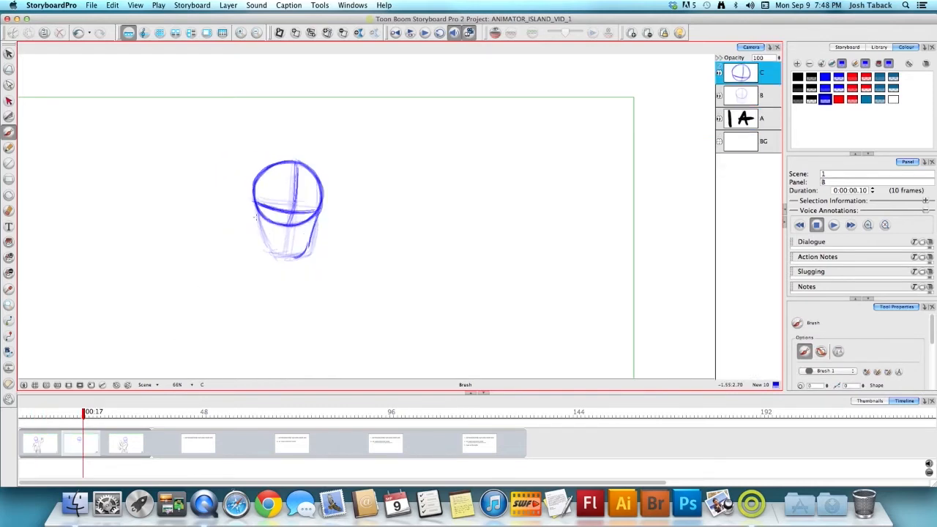
left_click_drag(255, 202, 266, 243)
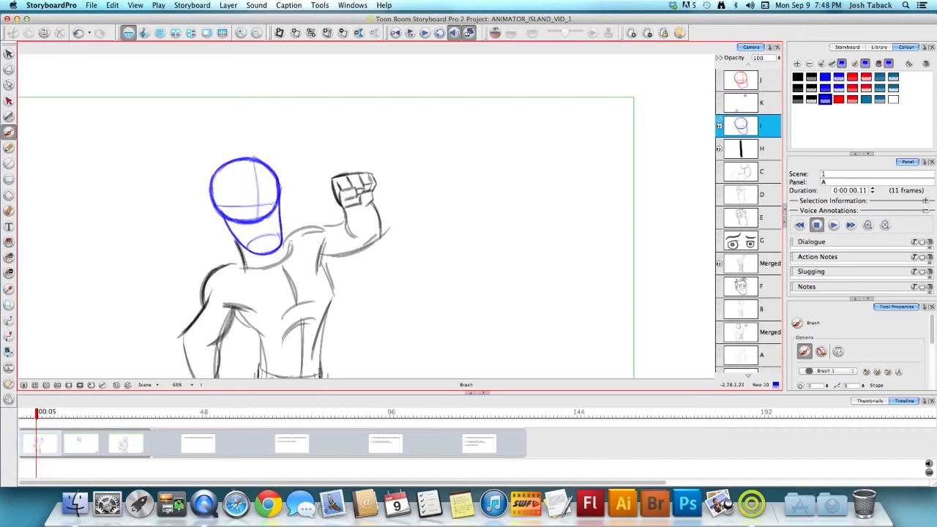
Recolour the centre line and eye line of the pose 1 head in stronger blue and save the project.
key("alt+s")
left_click(252, 209)
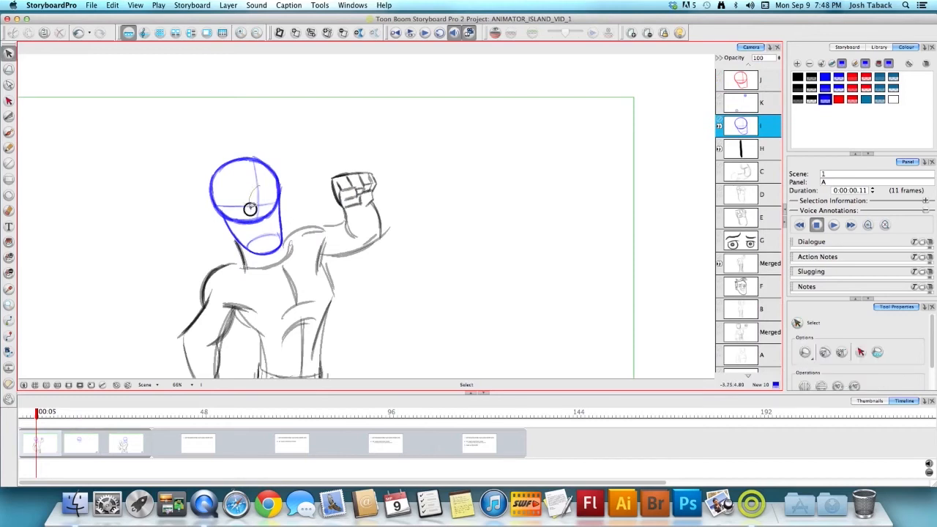
left_click(825, 101)
left_click(518, 189)
key("alt+b")
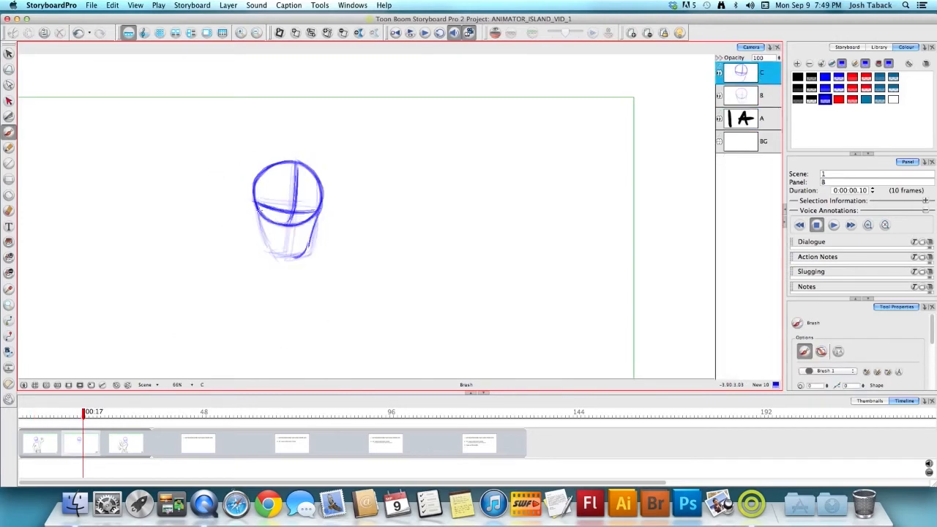
key("super+s")
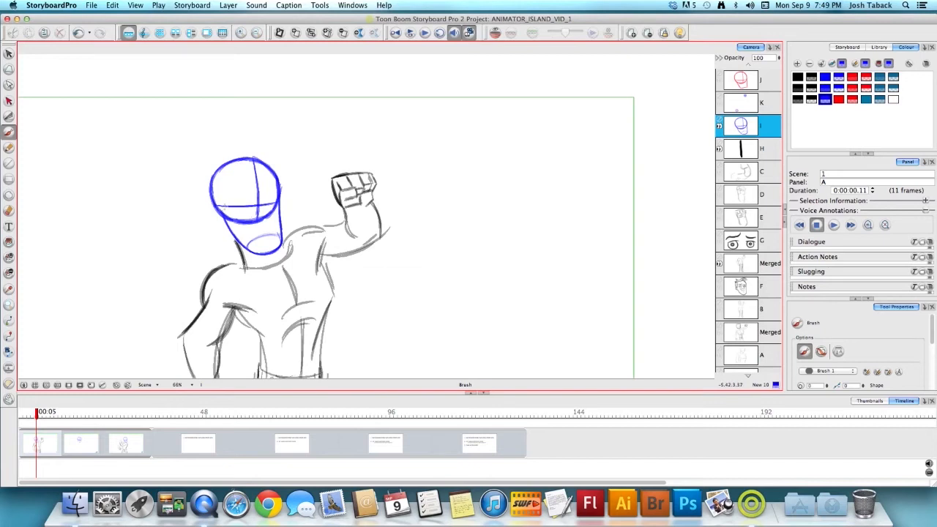
Complete the 1A jaw with its opposite edge and a rounded chin, flipping against pose 1 for reference.
key("Right")
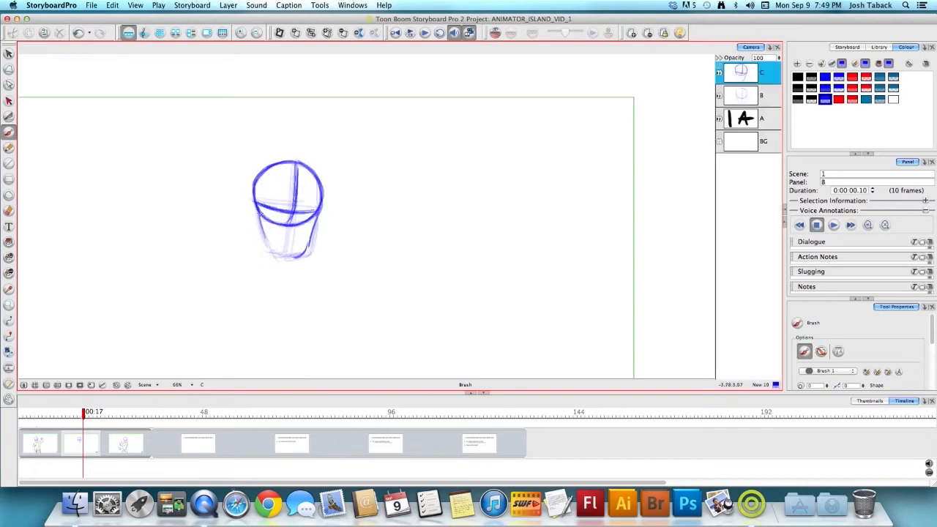
key("Left")
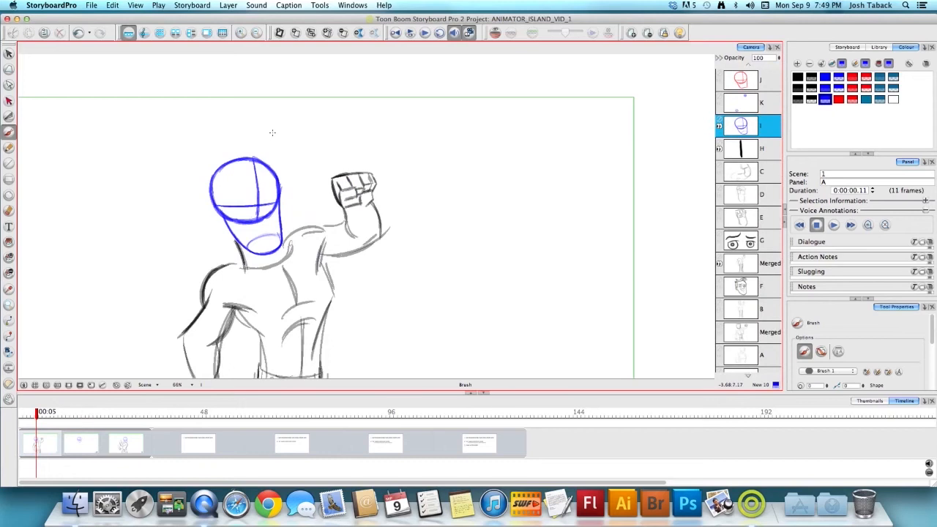
key("Right")
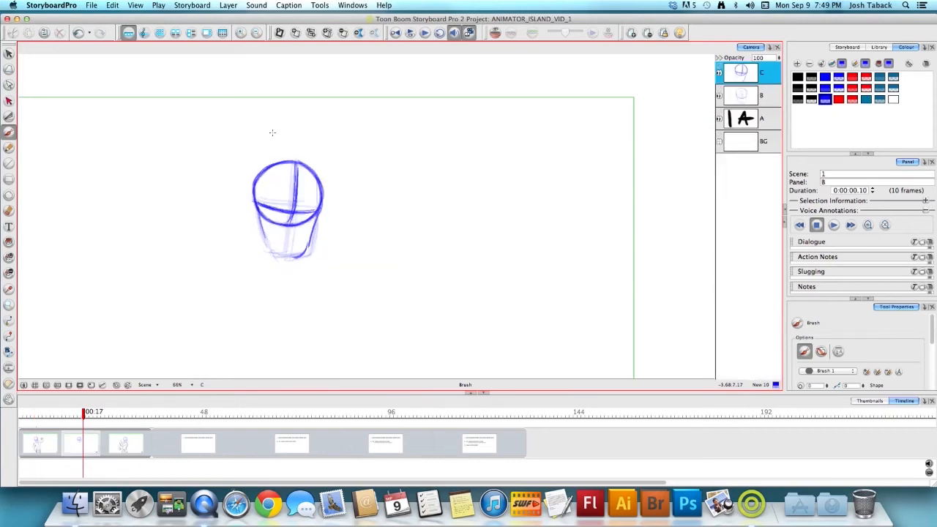
key("Left")
key("Right")
key("Left")
key("Right")
key("Left")
key("Right")
mouse_move(267, 242)
left_mouse_down()
mouse_move(274, 253)
mouse_move(297, 255)
mouse_move(305, 253)
mouse_move(302, 239)
mouse_move(307, 251)
left_mouse_up()
Add a small arched chin line inside the lower 1A jaw, comparing it with the chin line in pose 1.
key("Left")
key("Right")
key("Left")
key("Right")
key("Left")
key("Right")
key("Left")
key("Right")
left_click_drag(293, 170, 292, 234)
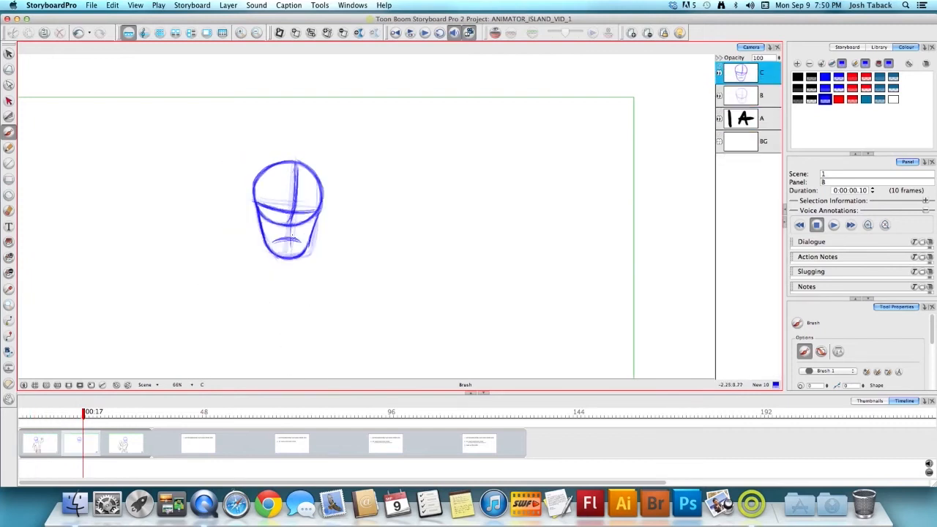
Flip repeatedly through pose 1, 1A and pose 2 to examine how the head construction moves between the poses.
key("Left")
key("Right")
key("Left")
key("Right")
key("Left")
key("Right")
key("Left")
key("Right")
key("Right")
key("Left")
key("Left")
key("Right")
key("Right")
key("Left")
key("Right")
key("Left")
key("Right")
key("Left")
key("Left")
key("Right")
key("Right")
key("Left")
key("Right")
key("Left")
key("Right")
key("Left")
key("Left")
key("Right")
key("Right")
key("Left")
key("Left")
key("Right")
key("Right")
key("Left")
key("Left")
key("Right")
key("Right")
key("Left")
key("Left")
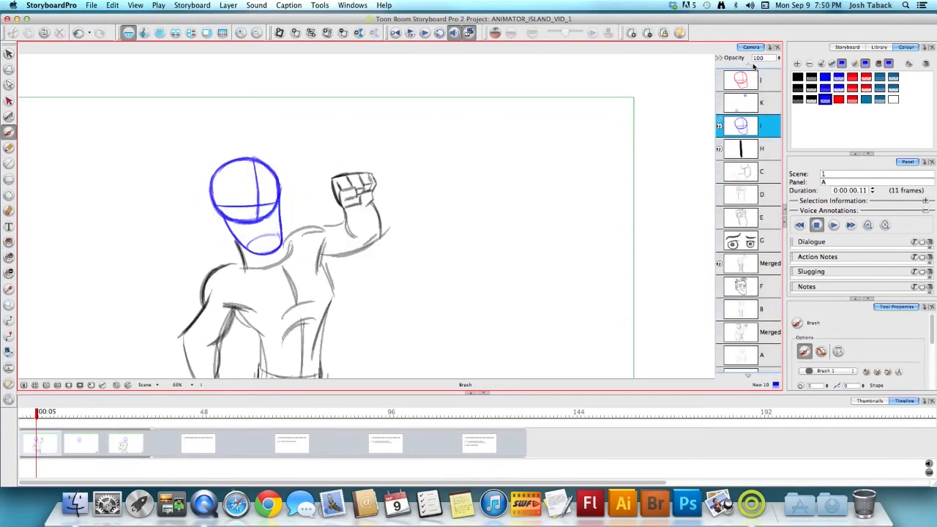
key("Right")
key("Right")
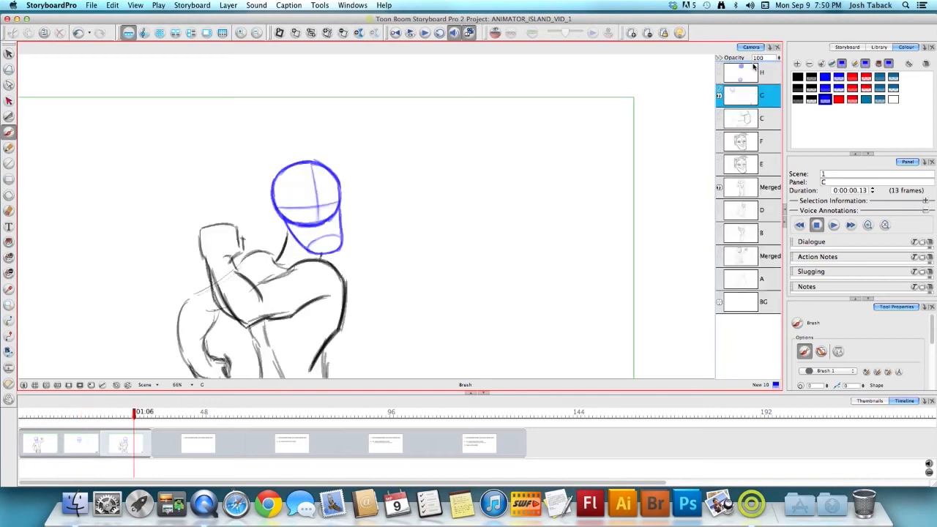
key("Left")
key("Left")
key("Right")
key("Right")
key("Left")
key("Left")
key("Right")
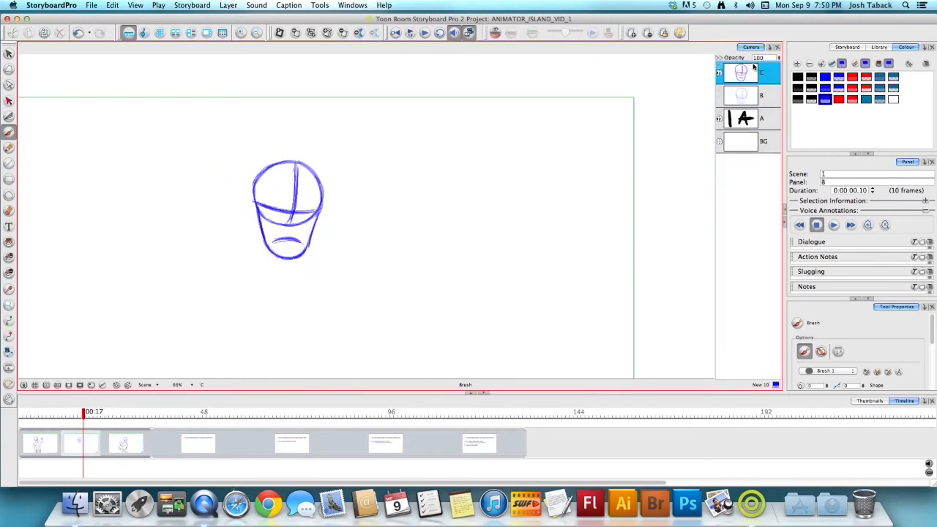
Stretch the 1A jaw and chin lines slightly downward with the Perspective tool.
left_click(9, 68)
left_click(286, 234)
left_click_drag(288, 262, 288, 263)
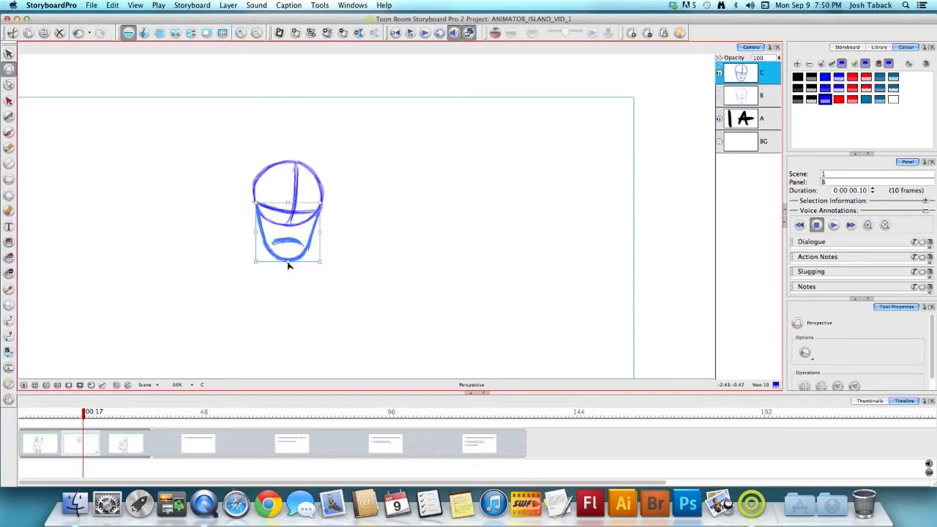
left_click(290, 275)
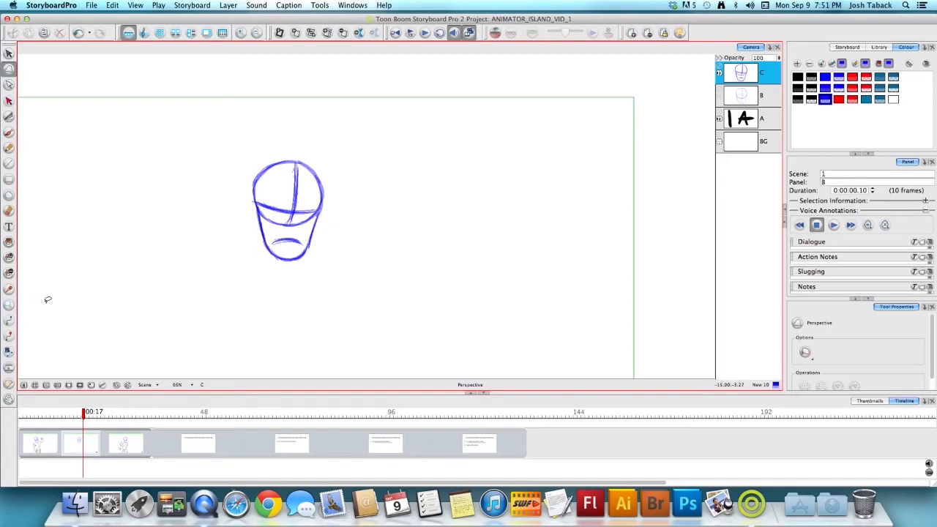
Draw a long curved test stroke beside the 1A head and distort it with the Perspective tool.
key("alt+b")
left_click_drag(111, 138, 139, 300)
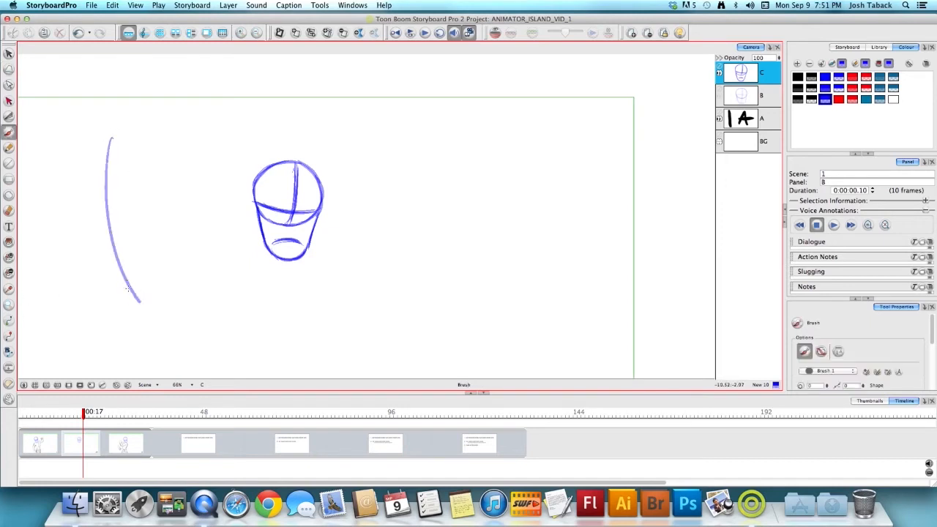
left_click(9, 69)
mouse_move(157, 212)
left_mouse_down()
mouse_move(101, 307)
mouse_move(150, 135)
left_mouse_up()
left_click_drag(106, 214, 64, 219)
mouse_move(142, 302)
left_mouse_down()
mouse_move(142, 149)
mouse_move(129, 139)
mouse_move(90, 176)
left_mouse_up()
mouse_move(66, 139)
left_mouse_down()
mouse_move(119, 139)
mouse_move(186, 93)
left_mouse_up()
Delete the distorted test stroke beside the 1A head and return to the Brush tool.
key("alt+s")
left_click(188, 203)
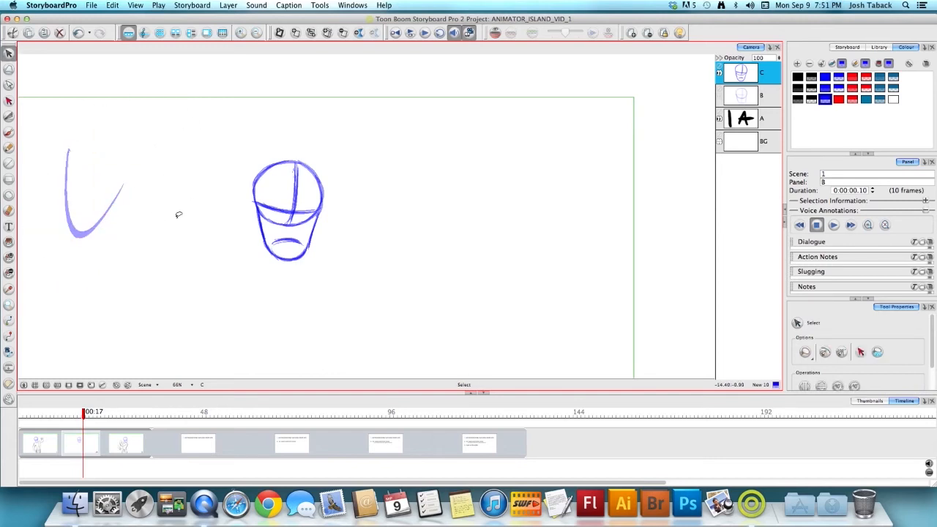
left_click(122, 189)
key("Delete")
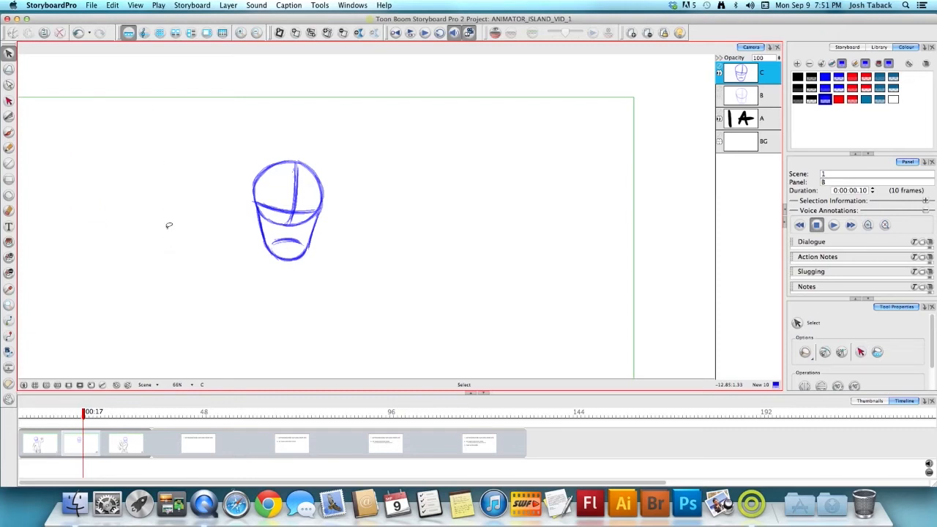
key("alt+b")
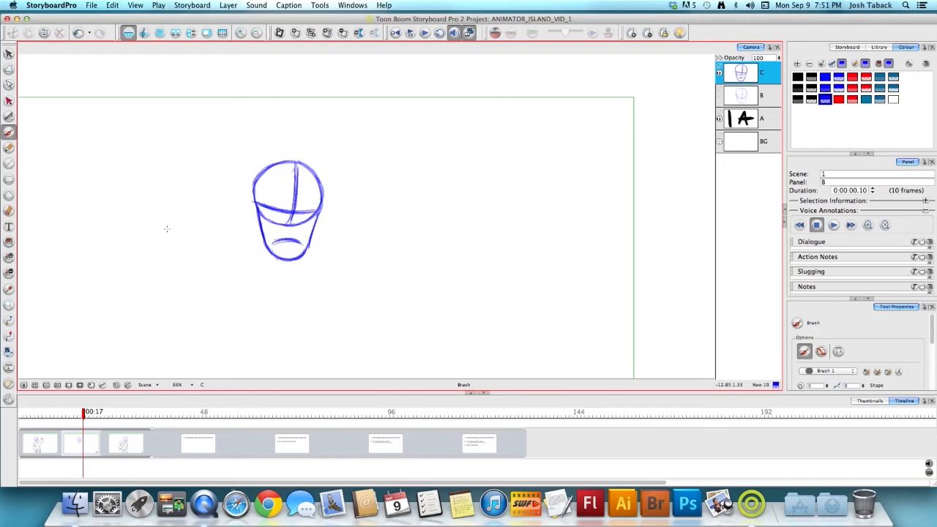
Compare 1A with pose 2, return to the pose 1 panel and show its finished face layer F.
key("Right")
key("Left")
key("Right")
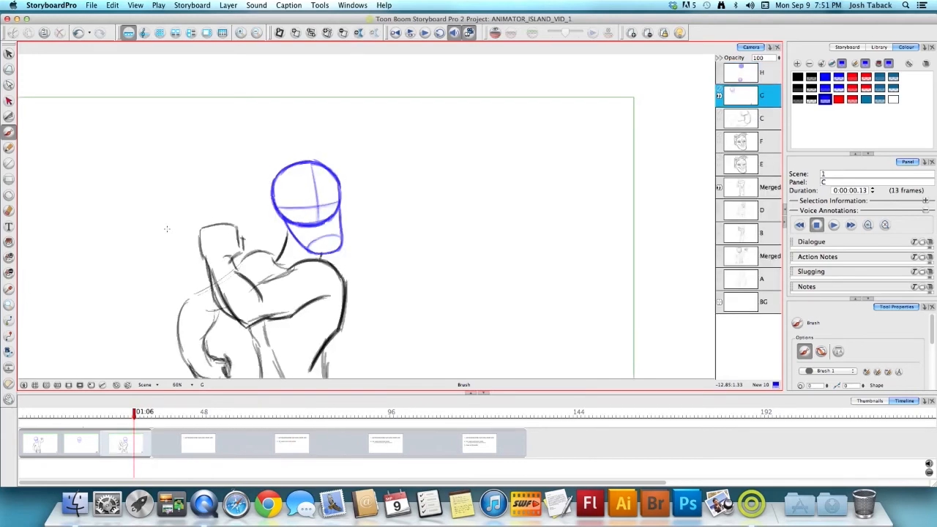
left_click(83, 430)
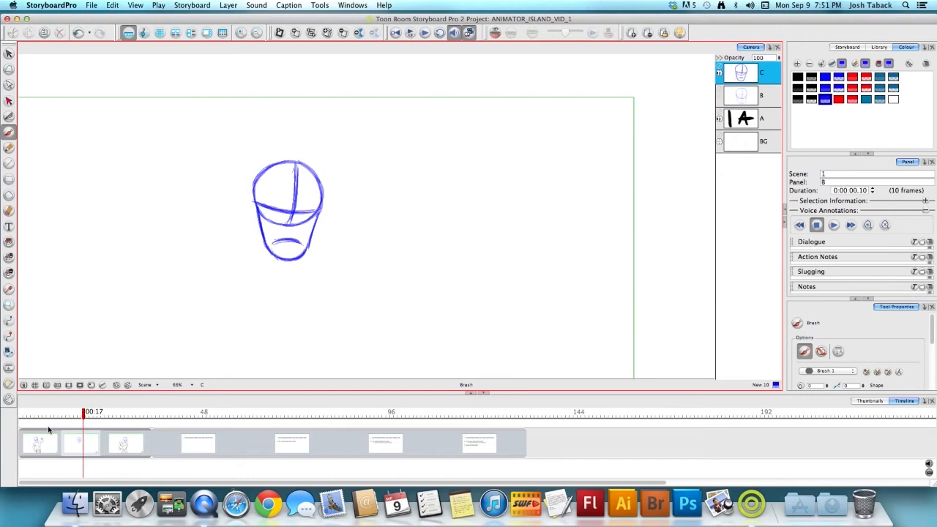
left_click(49, 429)
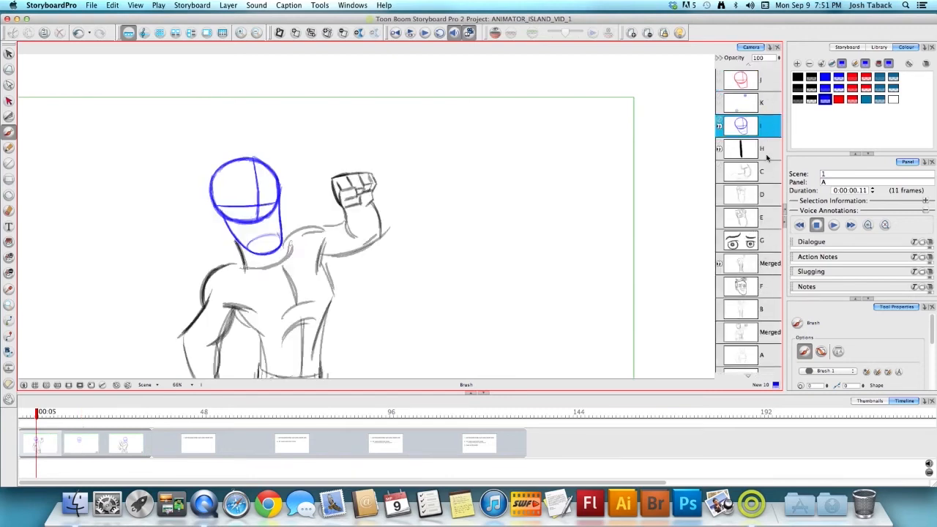
left_click(732, 287)
left_click(719, 286)
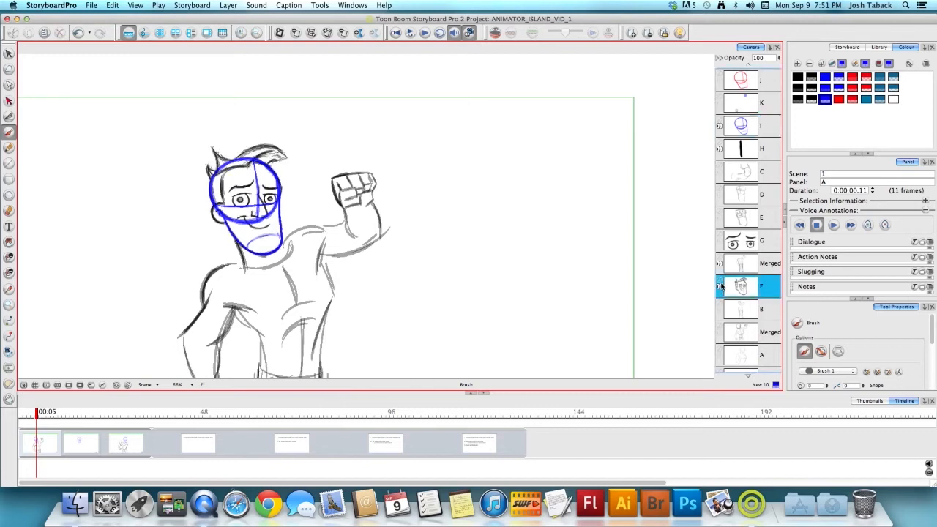
Hide the blue construction layer I to view the finished pose 1 face alone, and show the layer again.
left_click(764, 127)
left_click(718, 126)
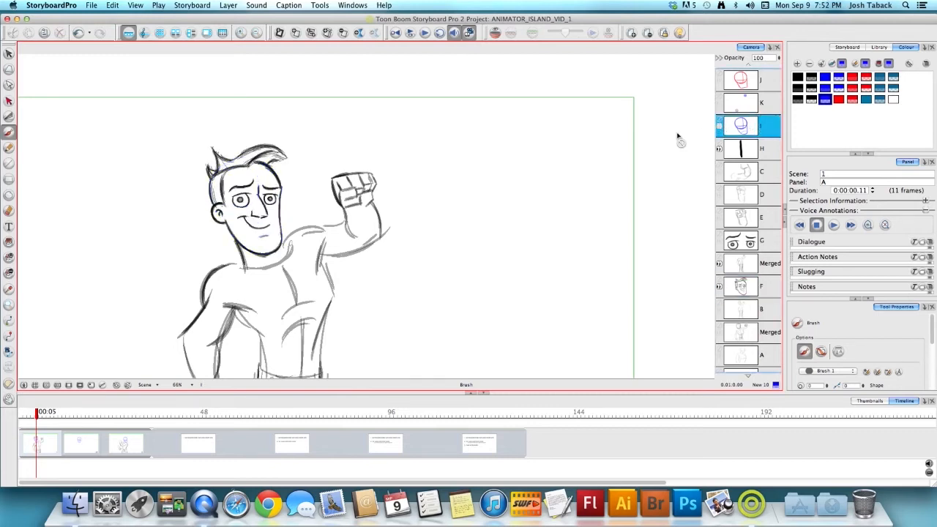
left_click(718, 126)
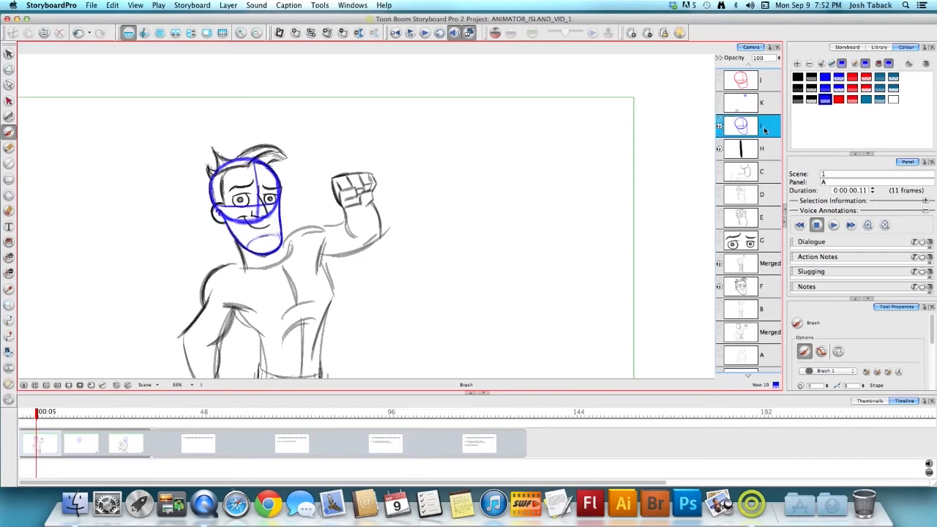
Add a new layer above construction layer I in pose 1 and turn on the light table to dim the other layers.
right_click(765, 128)
left_click(796, 150)
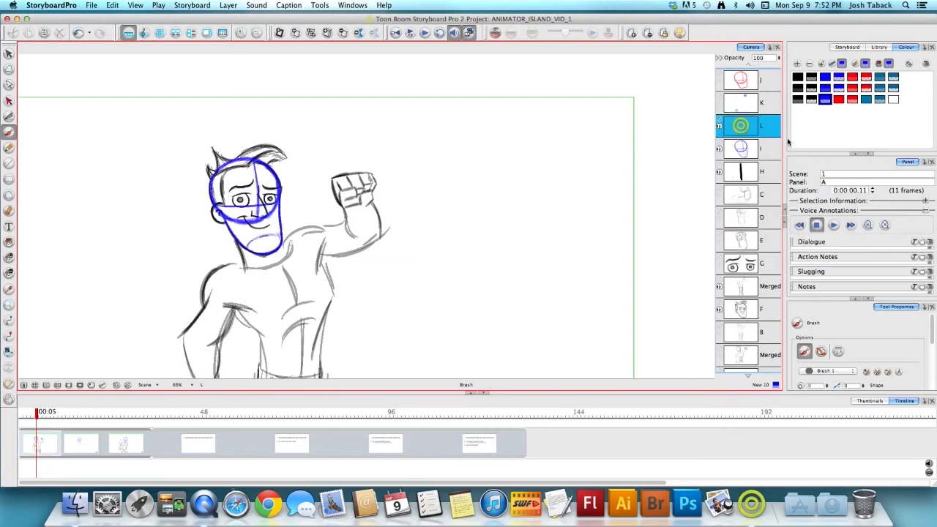
left_click(679, 33)
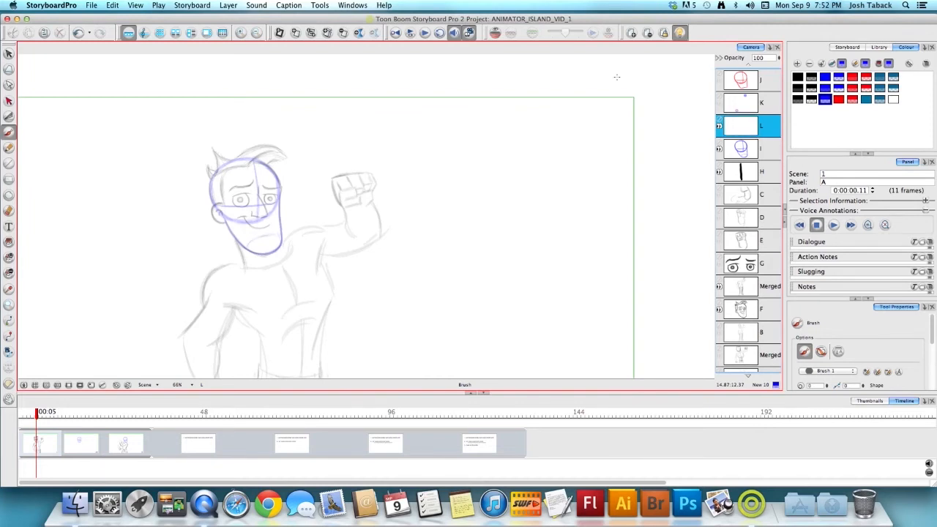
Brush a red line across the top of the eyes and down the far cheek of the pose 1 face.
left_click(852, 98)
left_click(325, 224)
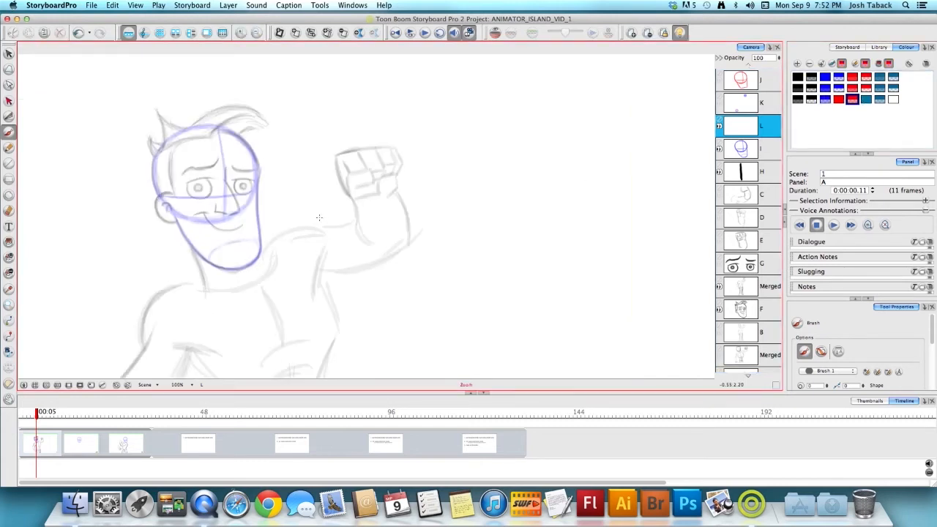
left_click_drag(327, 236, 378, 250)
left_click_drag(232, 195, 244, 229)
key("alt+s")
key("ctrl+z")
key("alt+b")
mouse_move(232, 192)
left_mouse_down()
mouse_move(298, 190)
mouse_move(229, 191)
mouse_move(298, 189)
mouse_move(234, 190)
mouse_move(289, 234)
left_mouse_up()
left_click_drag(298, 193, 289, 232)
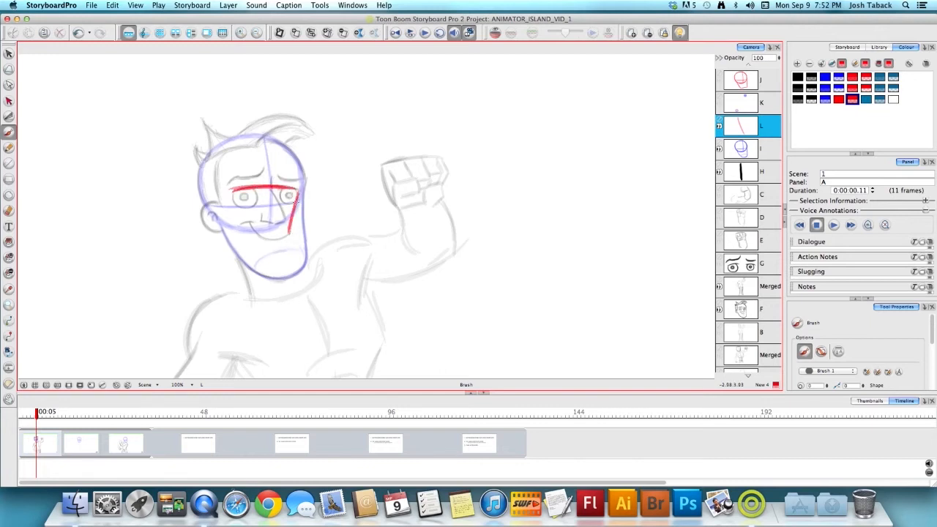
Close the red mask shape on pose 1 by brushing the near cheek and mouth curve and strengthening the eye line.
left_click_drag(232, 190, 249, 231)
mouse_move(232, 191)
left_mouse_down()
mouse_move(254, 233)
mouse_move(291, 232)
left_mouse_up()
mouse_move(237, 201)
left_mouse_down()
mouse_move(259, 235)
mouse_move(289, 233)
left_mouse_up()
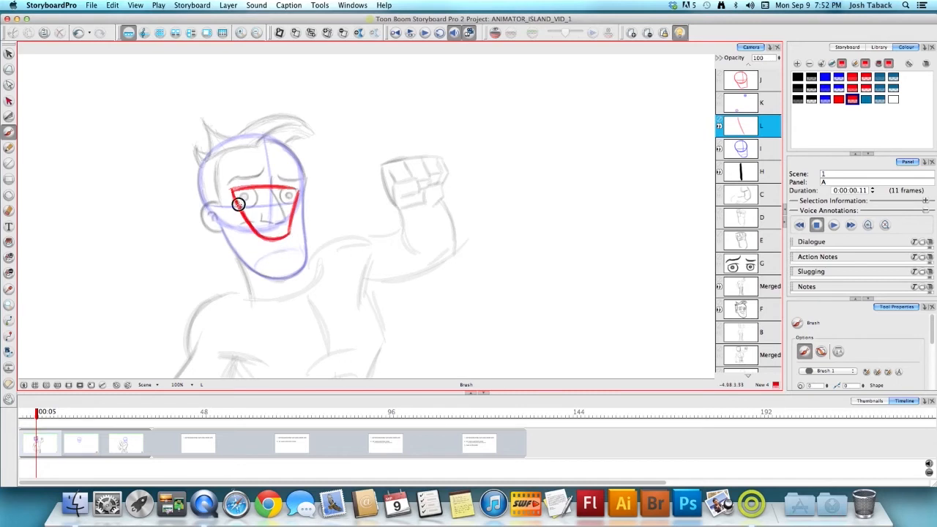
left_click_drag(232, 189, 297, 188)
Go to pose 2, compare its face layers E and F, and leave only face layer F shown.
key("Return")
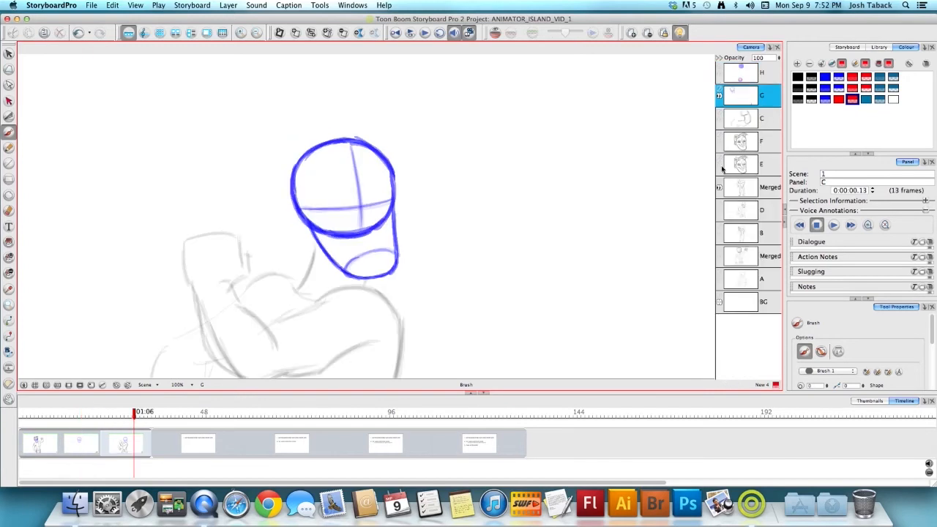
left_click(721, 168)
left_click(721, 168)
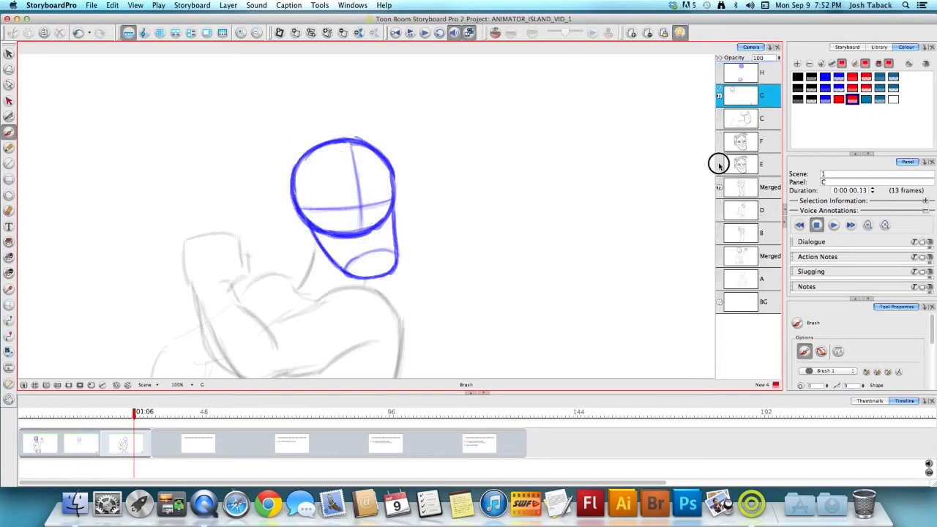
left_click(721, 167)
left_click(719, 142)
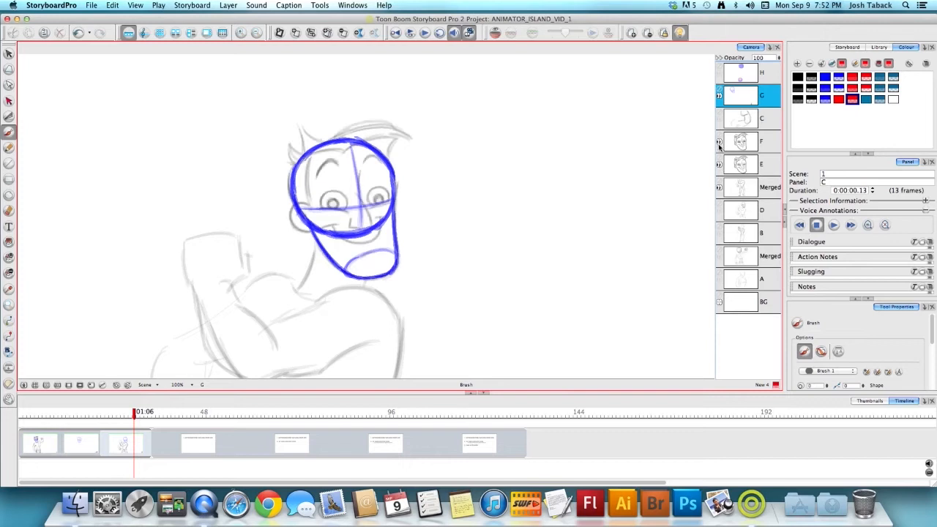
left_click(721, 167)
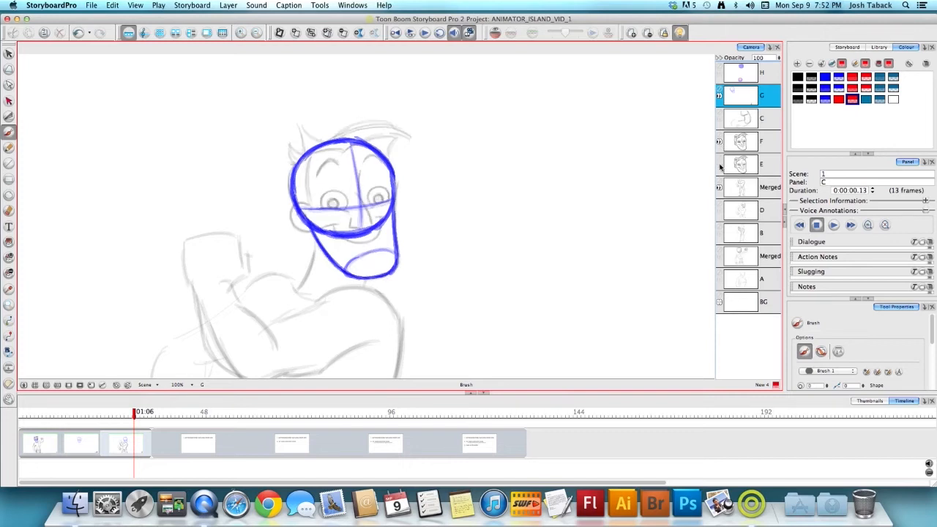
left_click(764, 150)
left_click(721, 167)
left_click(761, 164)
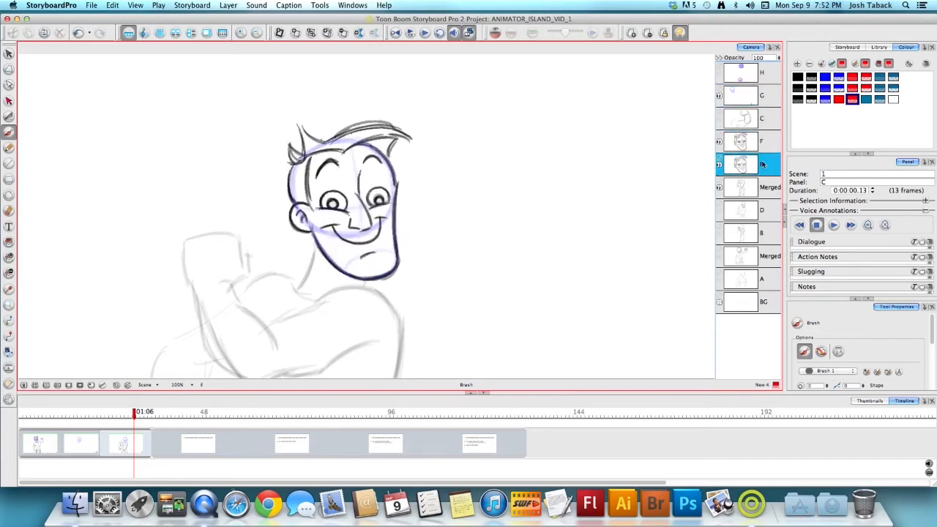
left_click(759, 142)
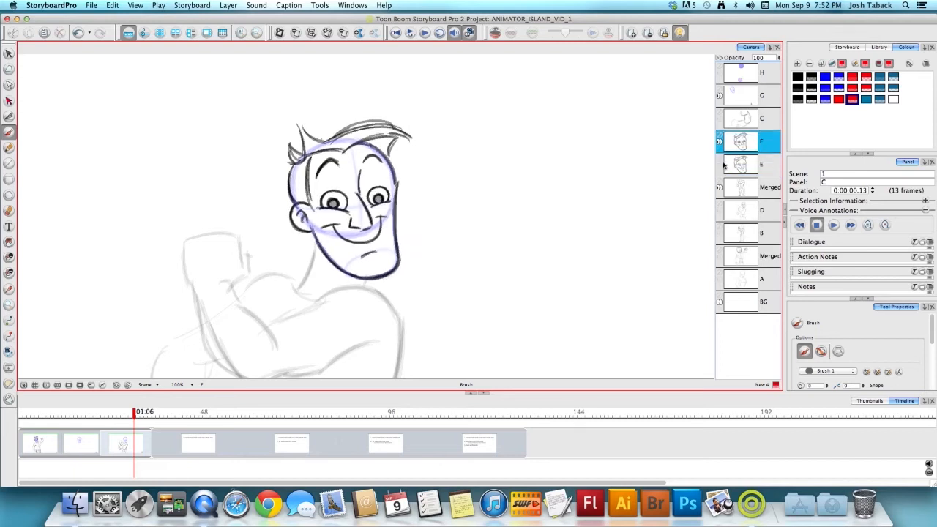
Add a new layer above construction layer G in pose 2.
left_click(762, 73)
left_click(761, 96)
right_click(764, 99)
left_click(787, 119)
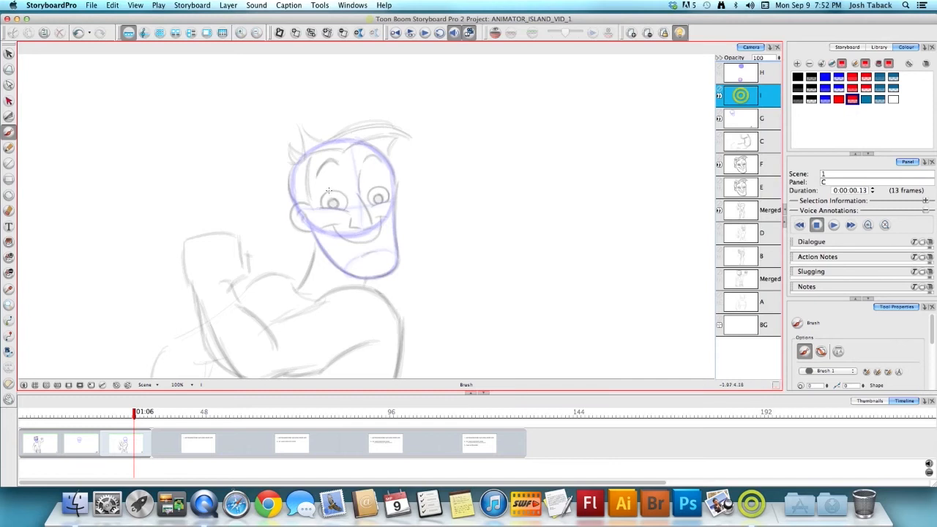
Brush the matching red mask shape around the eyes and mouth of pose 2, checking it against pose 1.
left_click_drag(324, 194, 384, 188)
left_click_drag(322, 195, 381, 187)
left_click_drag(322, 194, 382, 187)
mouse_move(322, 194)
left_mouse_down()
mouse_move(339, 235)
mouse_move(357, 244)
mouse_move(381, 229)
left_mouse_up()
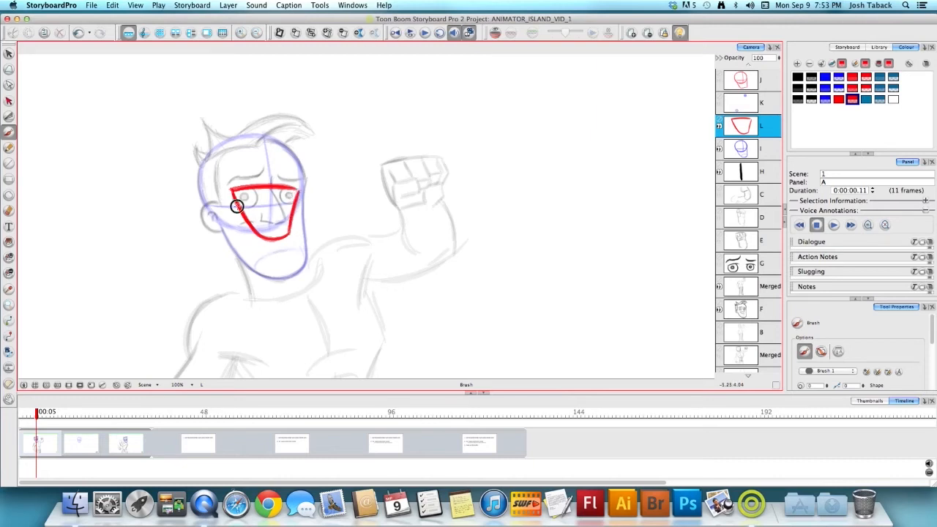
key("Right")
key("Right")
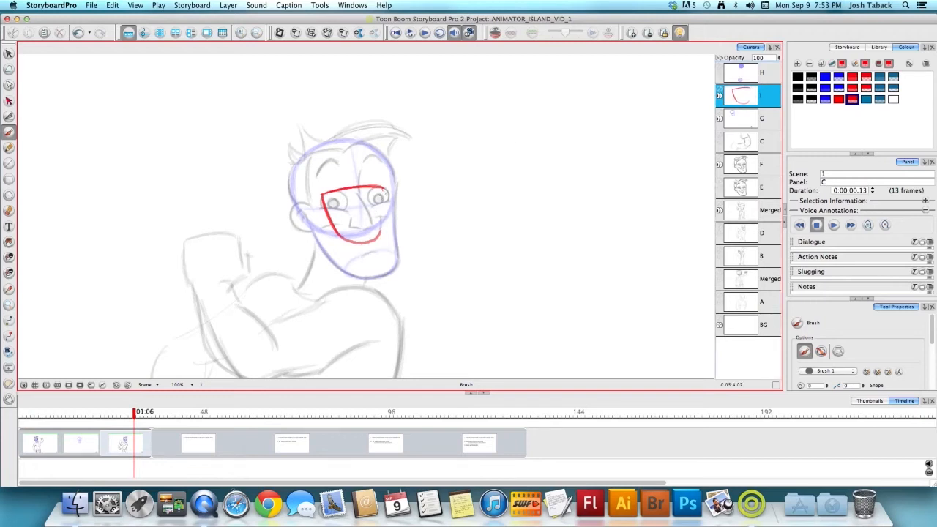
left_click_drag(383, 231, 388, 192)
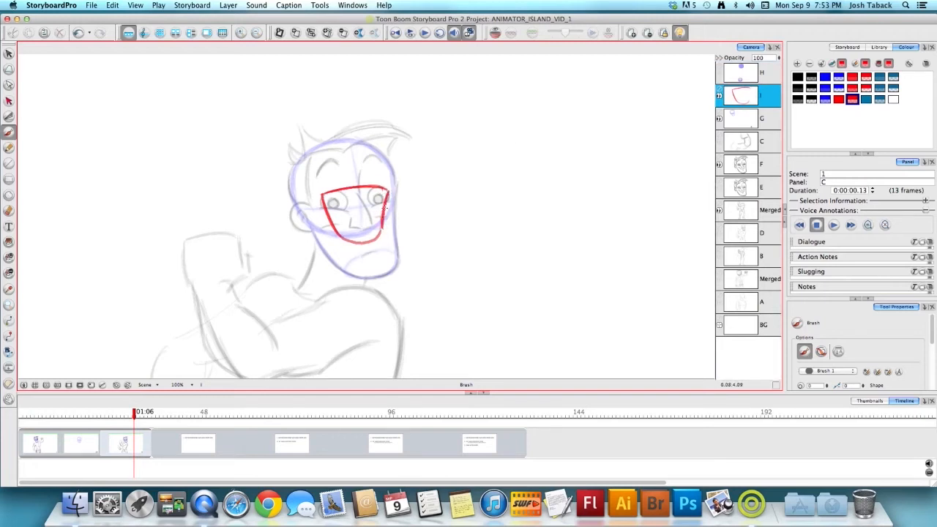
Delete the top eye line of the red shape in pose 2 and brush it again.
key("alt+s")
left_click(365, 187)
key("Delete")
key("alt+b")
mouse_move(322, 194)
left_mouse_down()
mouse_move(386, 189)
mouse_move(370, 188)
left_mouse_up()
Nudge the near upper corner of the pose 2 red shape slightly outward with the Perspective tool and return to the Brush tool.
key("alt+0")
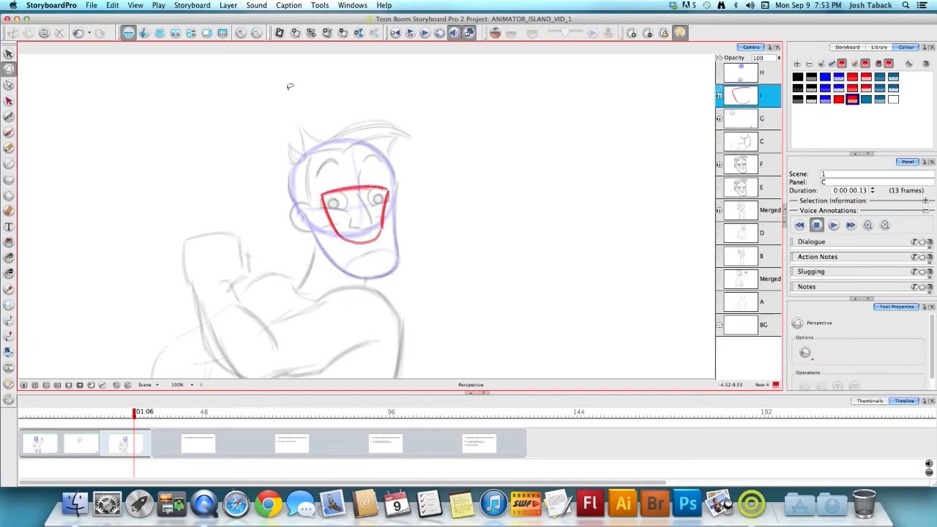
left_click(329, 217)
left_click_drag(321, 193, 319, 194)
left_click(450, 166)
key("alt+b")
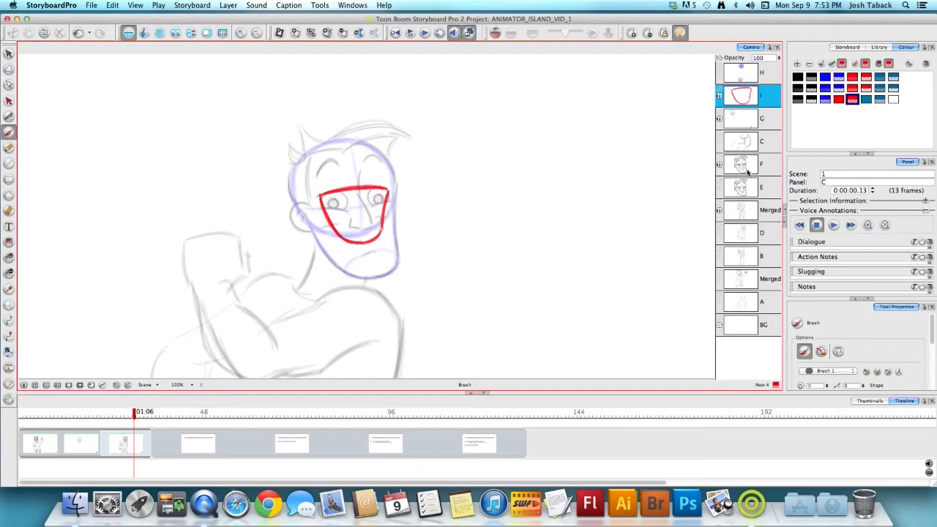
Hide the finished face layer F in poses 2 and 1, and turn off the light table.
left_click(720, 165)
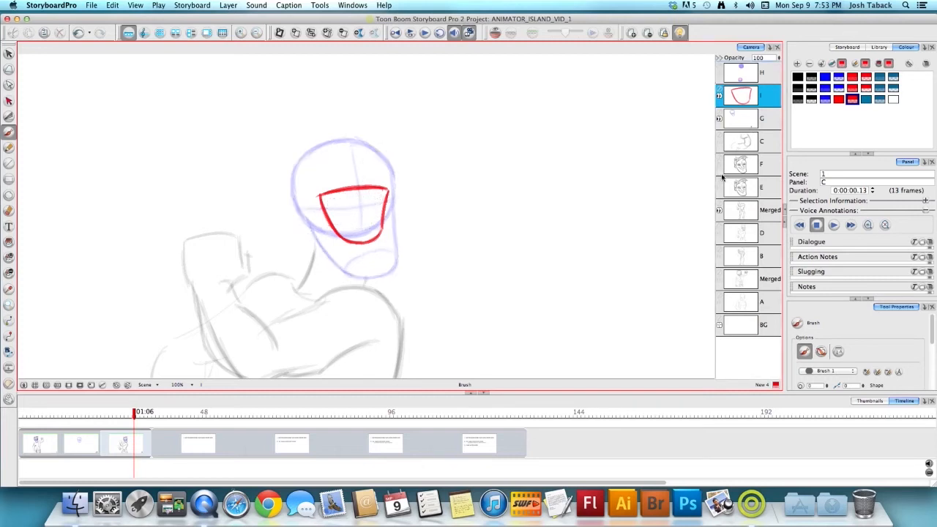
key("Left")
key("Left")
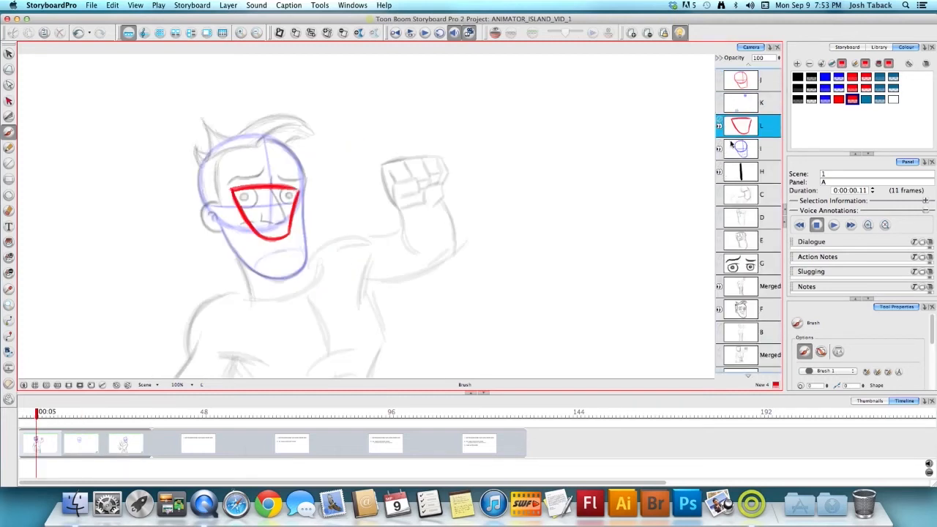
left_click(721, 310)
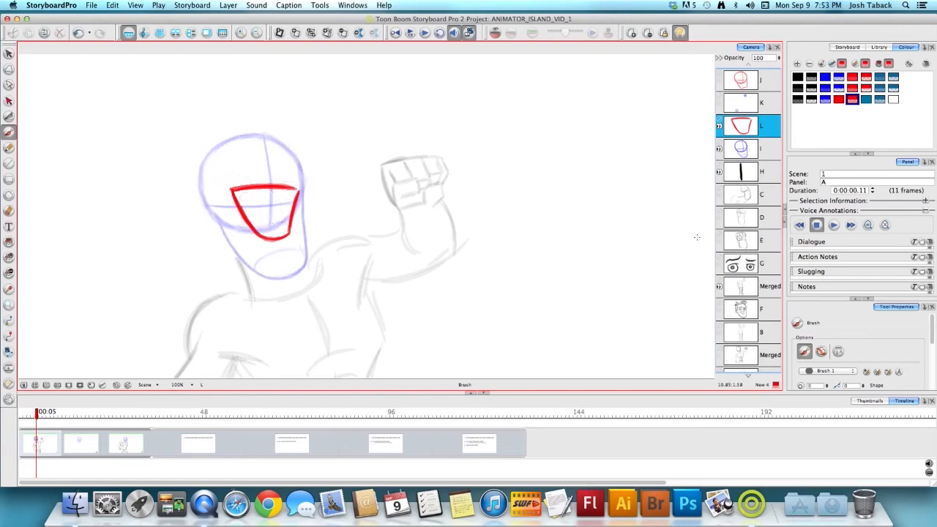
left_click(678, 32)
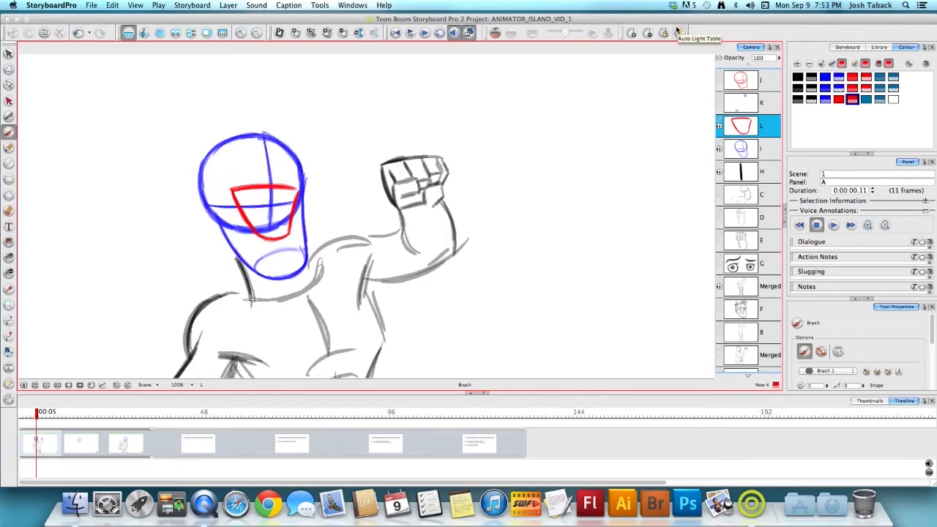
Flip between pose 1, 1A and pose 2 to compare the red shapes with the in-between head.
key("Right")
key("Right")
key("Left")
key("Left")
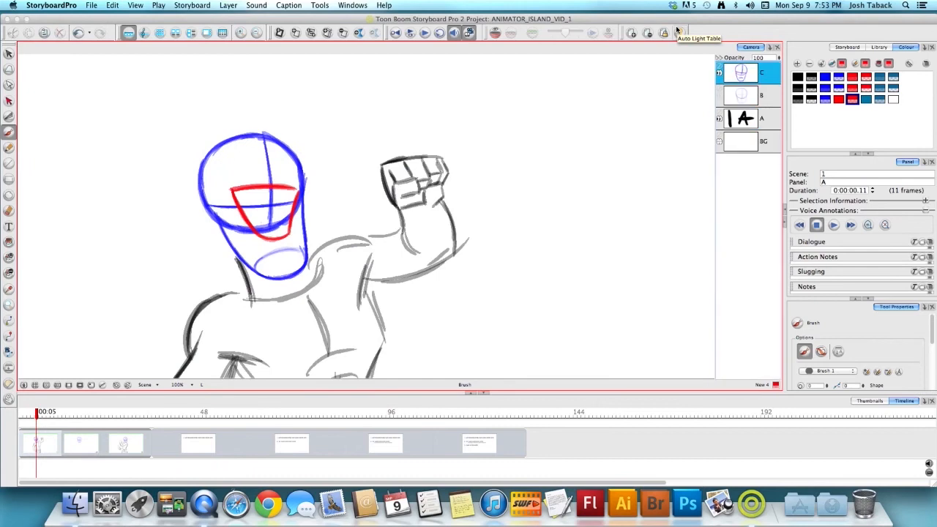
key("Right")
key("1")
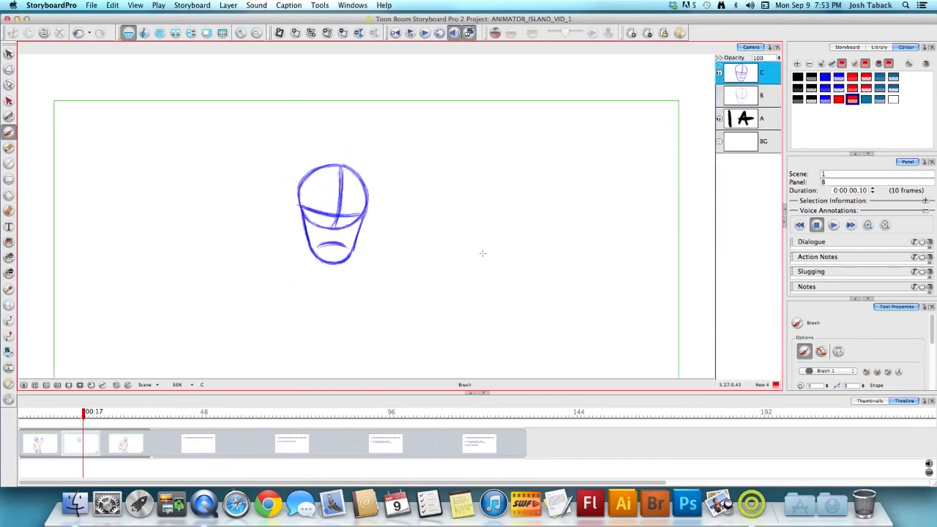
key("2")
key("Left")
key("Right")
key("Left")
key("Right")
key("Left")
key("Right")
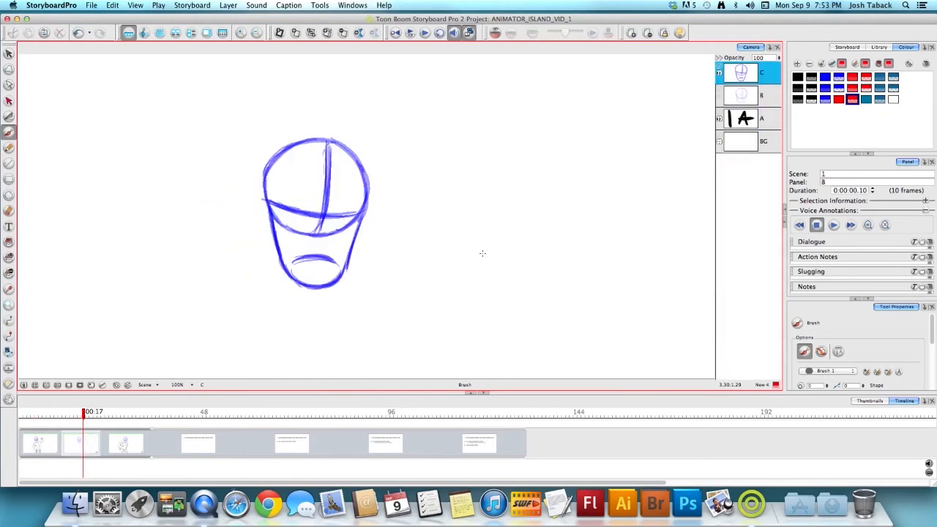
Add a new layer above construction layer C in panel 1A, turn on the light table and flip against pose 1.
right_click(747, 192)
left_click(754, 202)
left_click(678, 32)
key("Left")
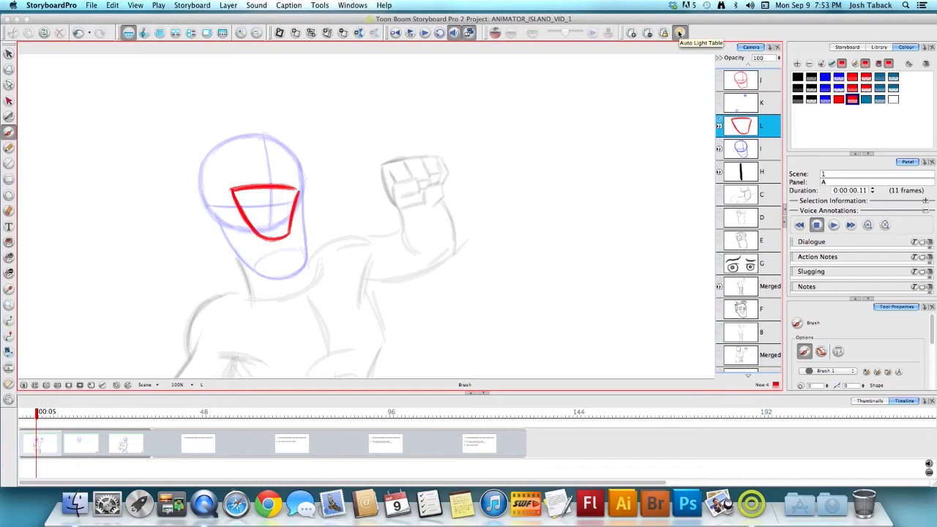
key("Right")
key("Left")
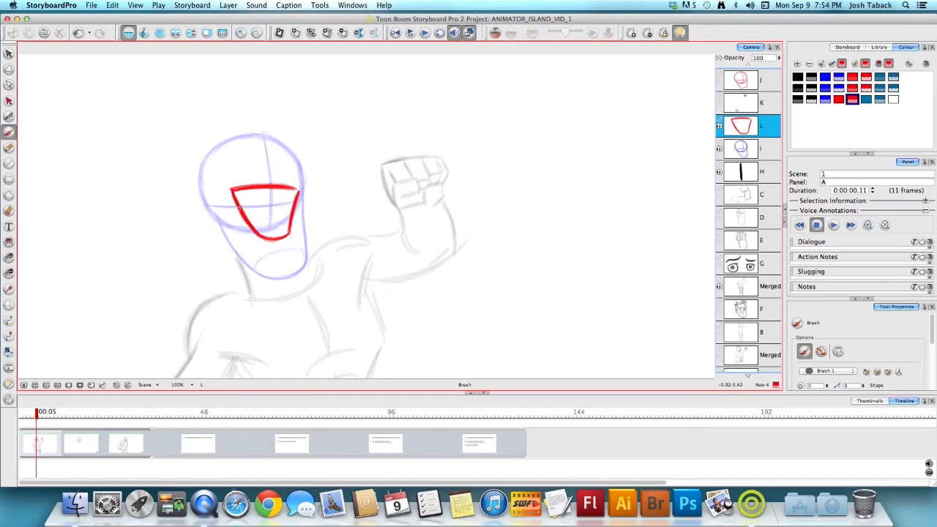
Try circling the near upper corner of the pose 1 red shape in teal, and undo the strokes.
left_click(893, 76)
left_click_drag(232, 171, 237, 174)
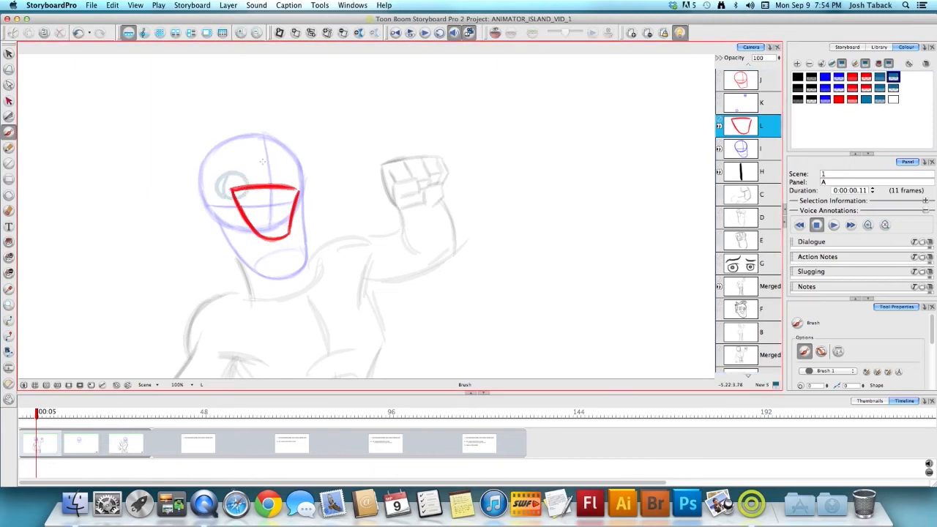
key("super+z")
left_click(879, 100)
left_click_drag(242, 174, 249, 189)
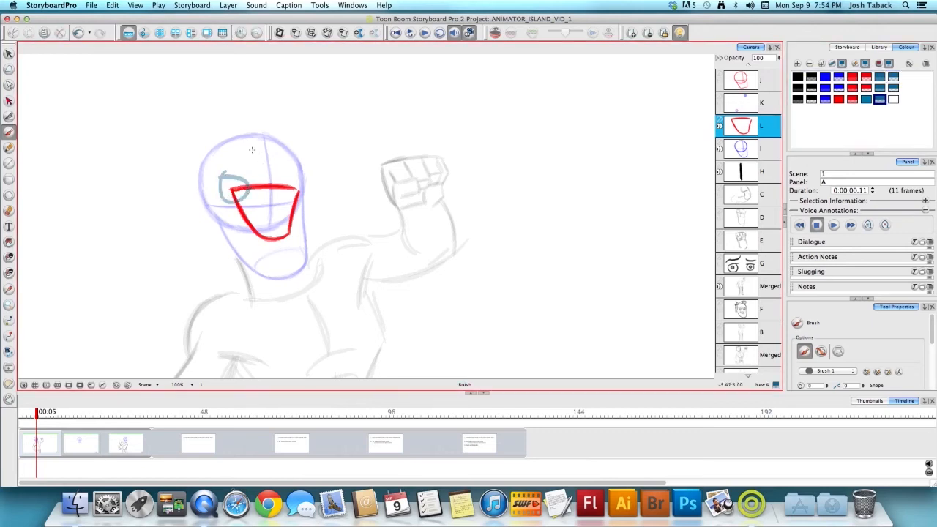
key("ctrl+z")
Flip between pose 1 and the 1A head to compare where the red shape sits.
key("Right")
key("Left")
key("Right")
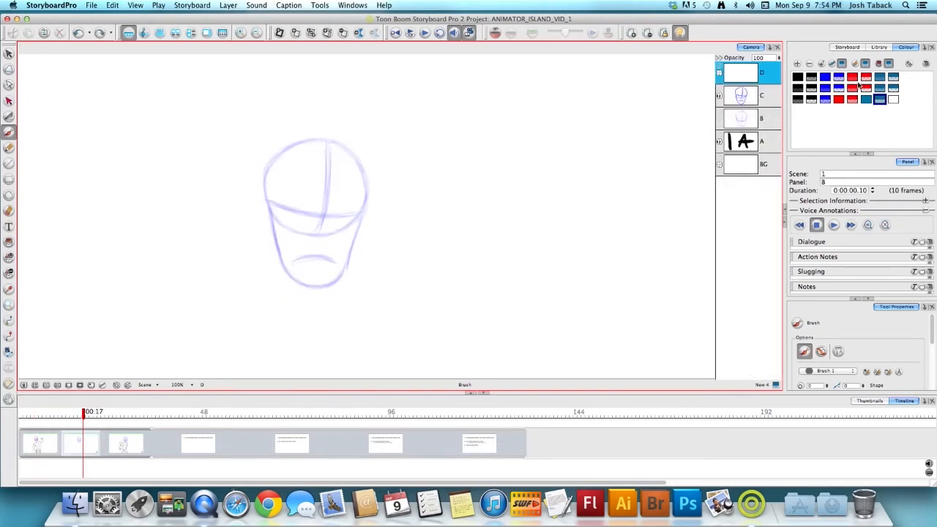
left_click(852, 100)
key("Left")
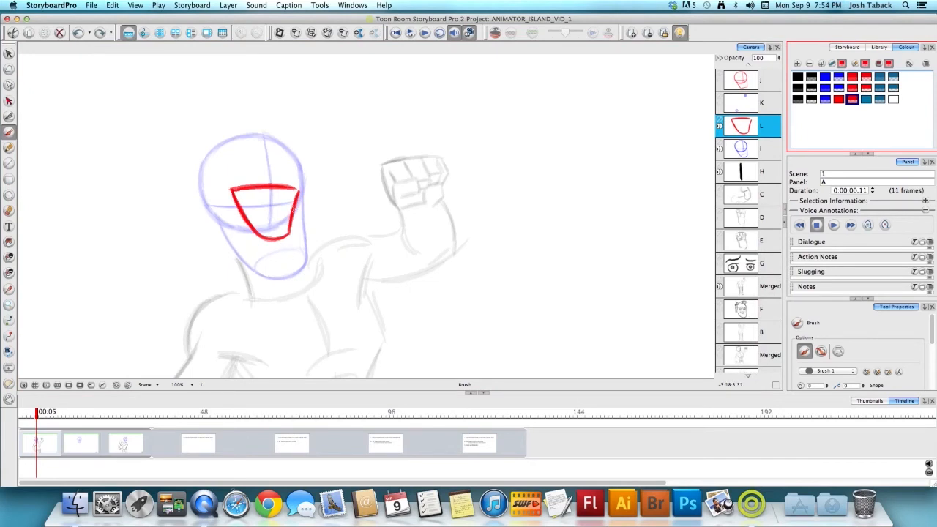
key("Right")
key("Left")
Try circling the middle of the eye line and the bottom of the mouth curve on pose 1 in blue, and undo both circles.
left_click(825, 99)
left_click_drag(268, 168, 273, 167)
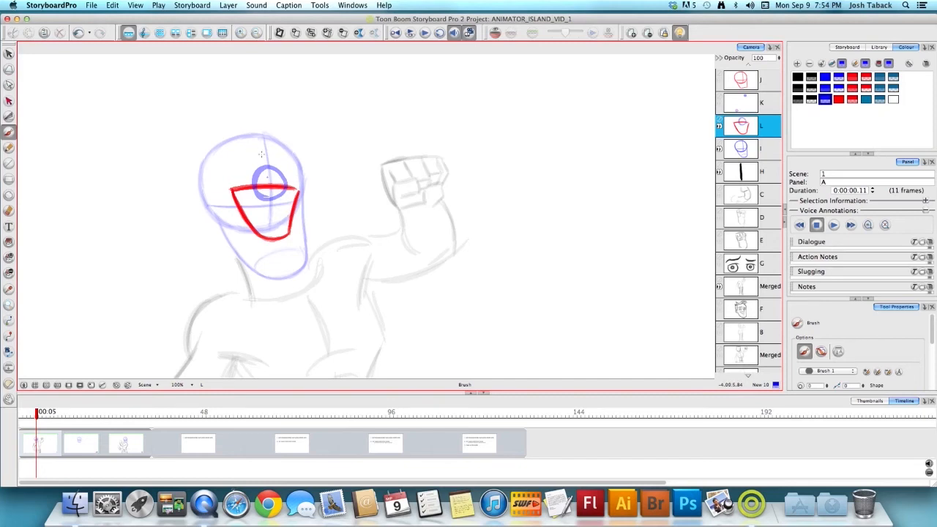
left_click_drag(296, 228, 277, 222)
key("super+z")
key("super+z")
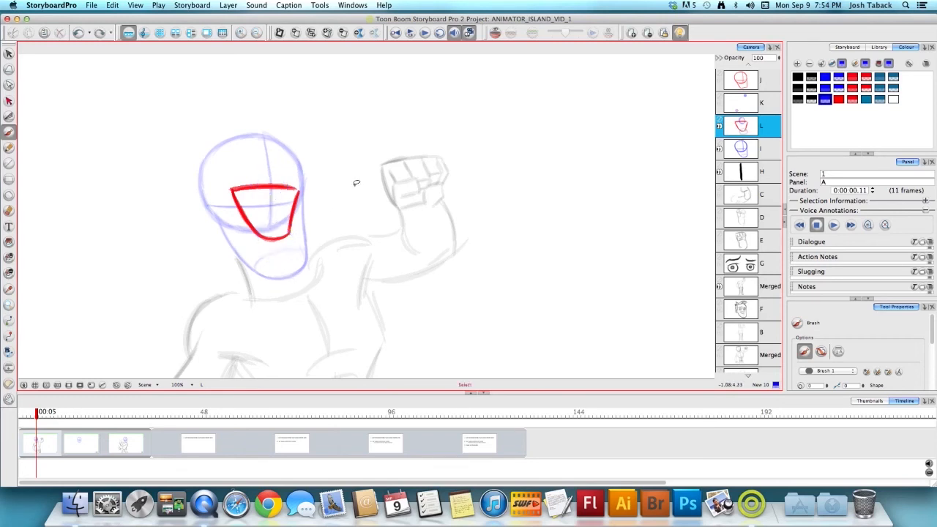
Brush short red marks on the 1A head for the middle of the eye line and the mouth bottom, and check them against pose 2.
left_click(852, 99)
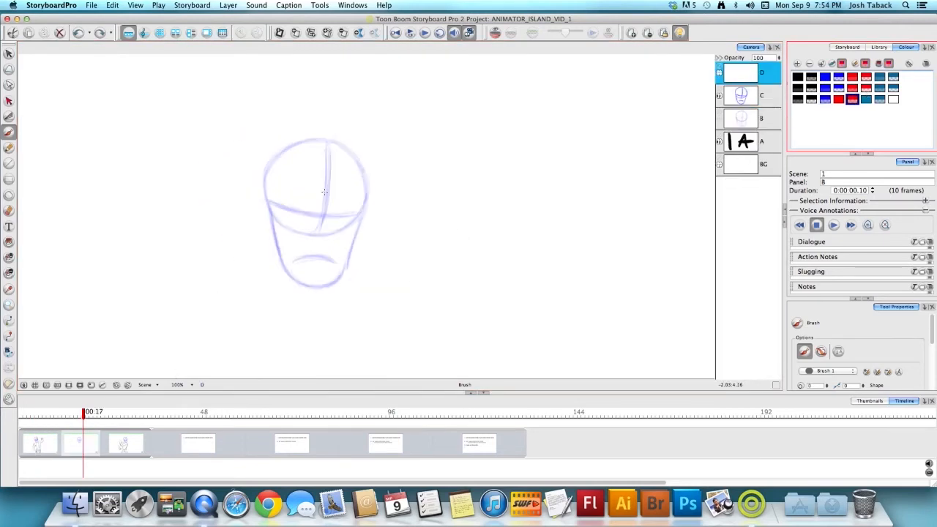
left_click_drag(315, 190, 342, 192)
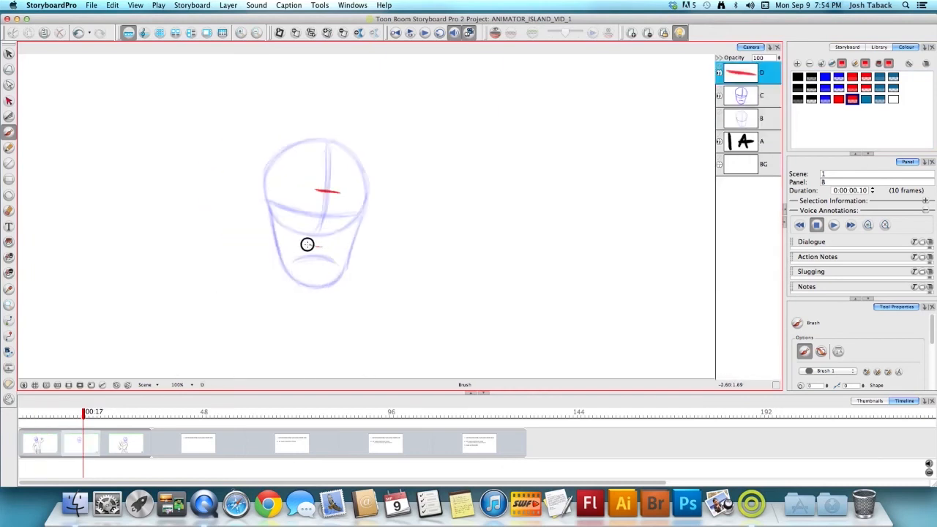
left_click_drag(307, 245, 323, 246)
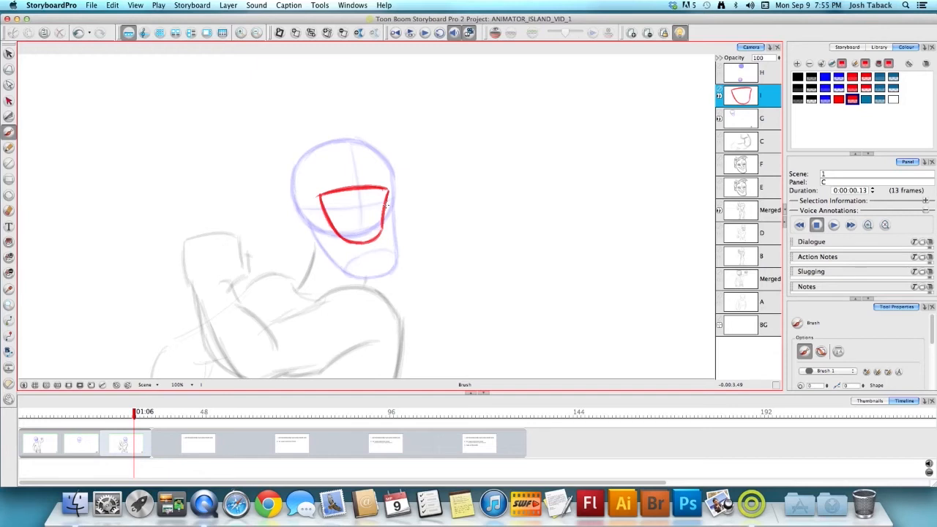
key("Left")
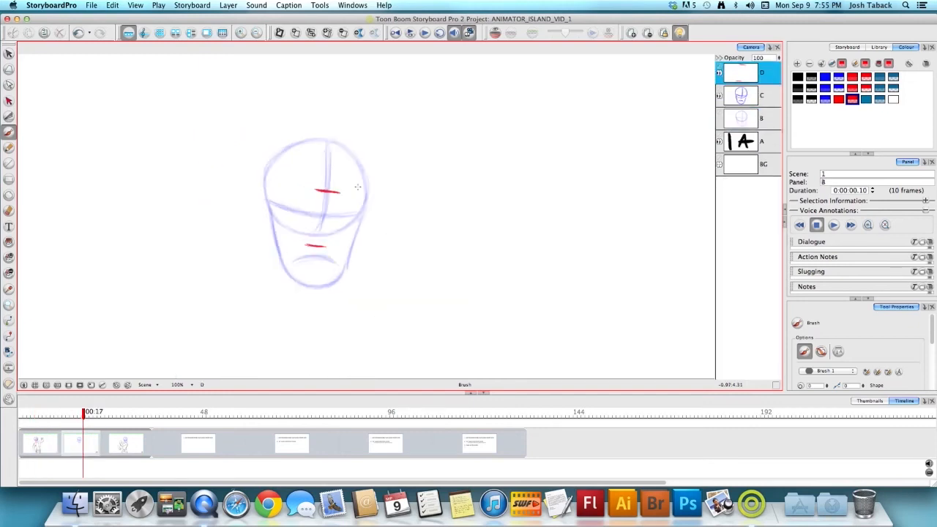
key("Left")
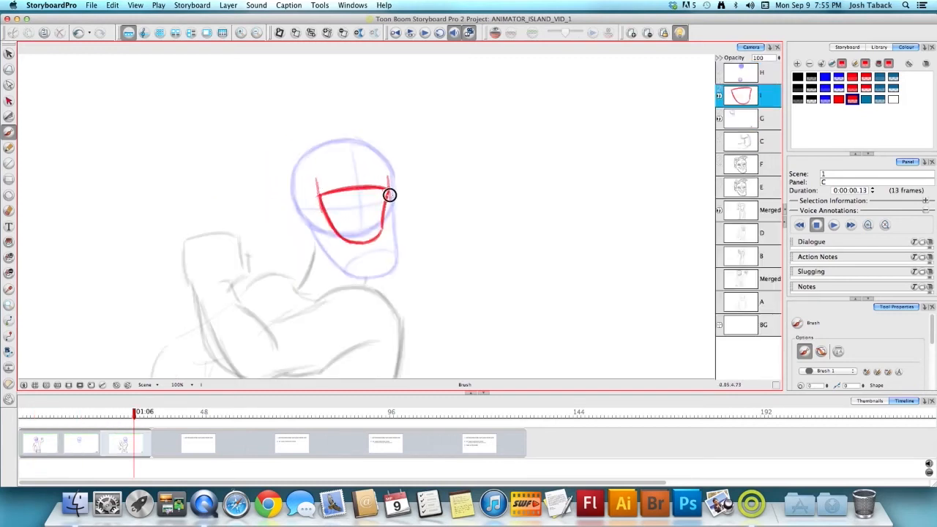
Flip repeatedly between the 1A head and pose 2 to compare the red marks with the pose 2 shape.
key("Right")
key("Left")
key("Left")
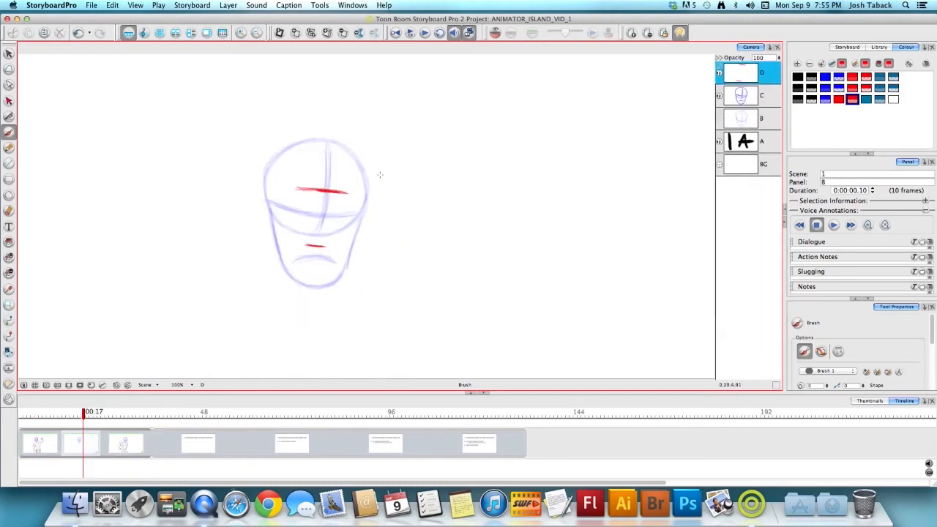
key("Right")
key("Left")
key("Right")
key("Left")
key("Right")
key("Left")
key("Right")
key("Left")
key("Right")
key("Left")
Overlay the neighbouring poses on the 1A head with onion skin, turn it off, and flip against pose 2.
left_click(501, 33)
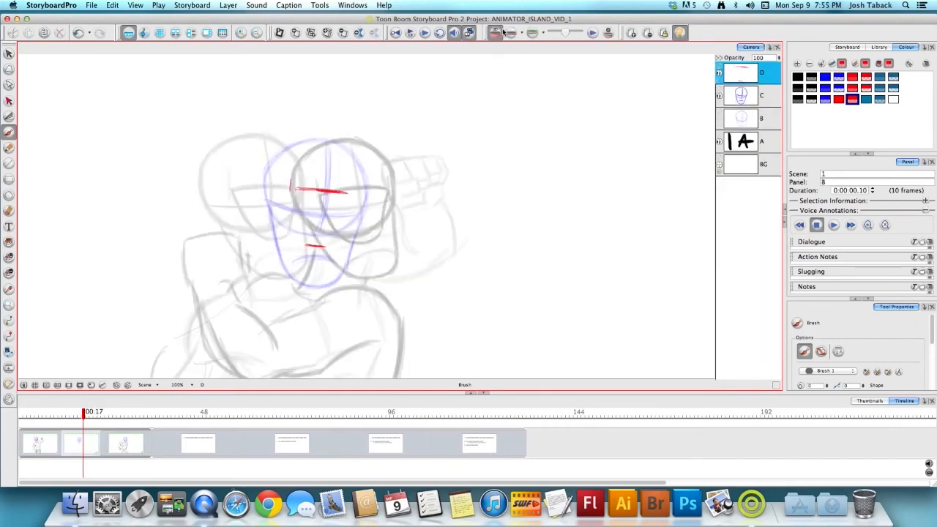
left_click(754, 99)
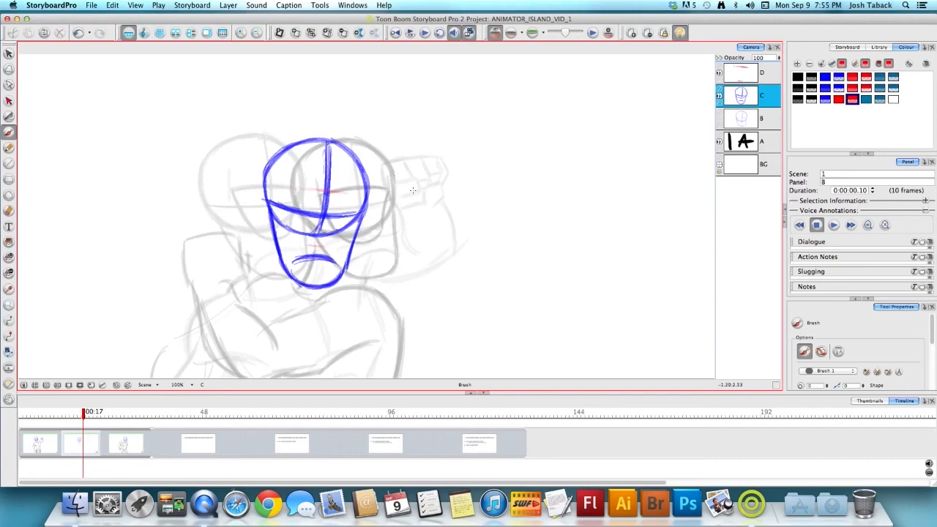
left_click(496, 32)
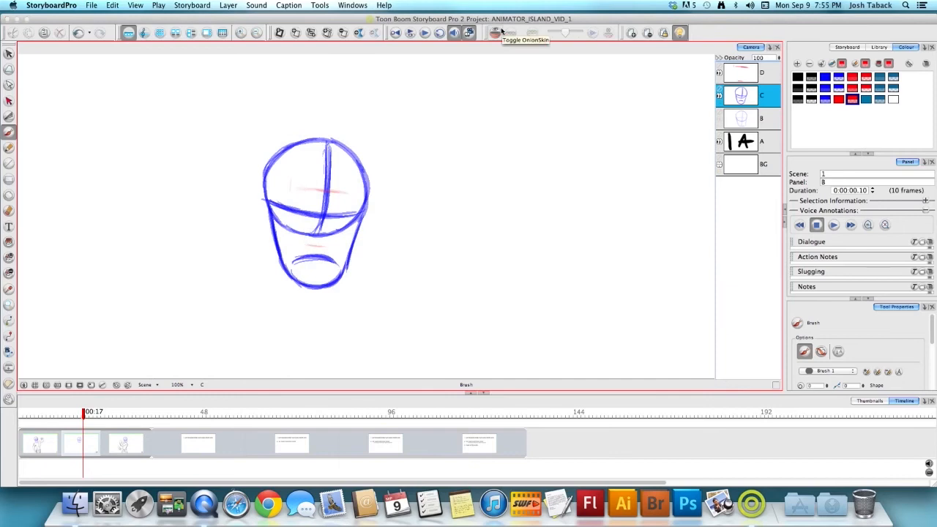
key("Right")
key("Left")
Try extending the red eye line toward both sides of the 1A head on layer D, checking it against pose 2.
left_click(755, 79)
key("Right")
key("Left")
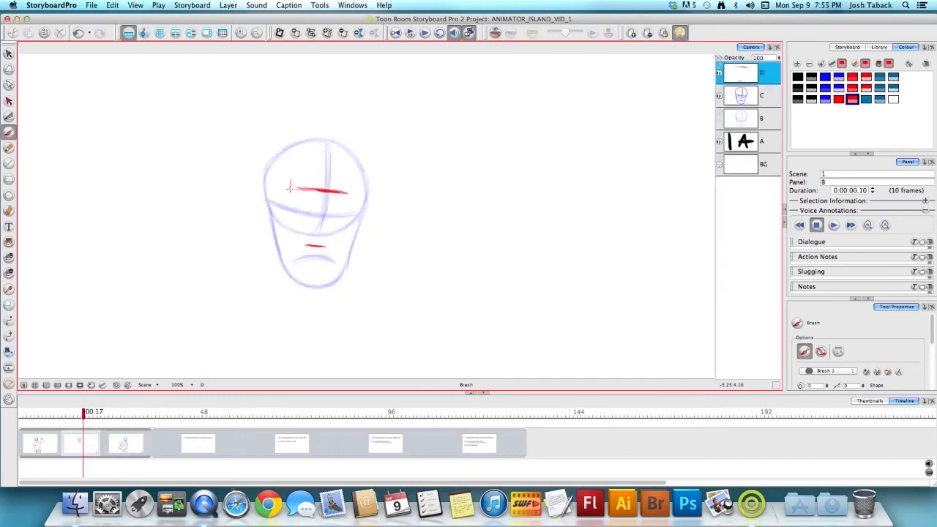
left_click_drag(291, 188, 347, 193)
key("Right")
key("Left")
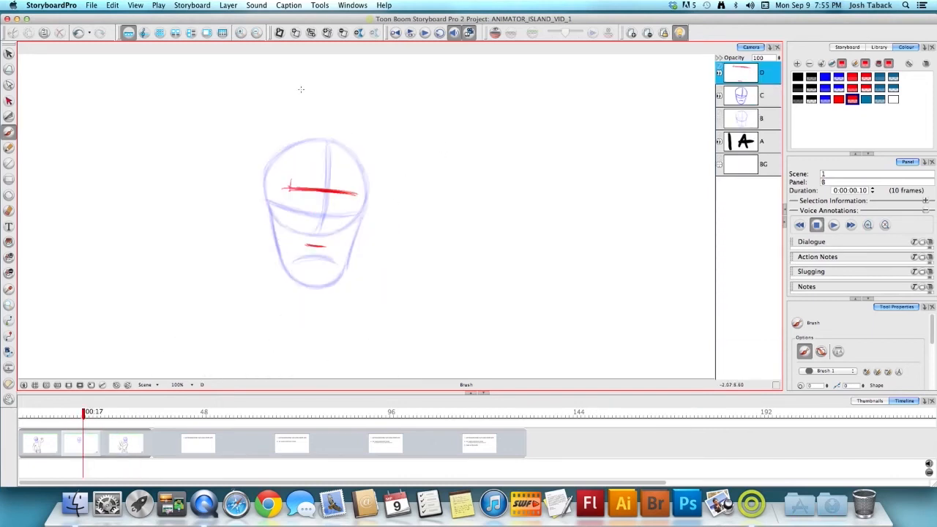
mouse_move(296, 187)
left_mouse_down()
mouse_move(355, 196)
mouse_move(346, 195)
left_mouse_up()
Delete the red eye line from the 1A head and the test dot brushed beside it.
key("alt+s")
left_click_drag(279, 204, 412, 150)
key("Delete")
key("alt+b")
left_click(470, 247)
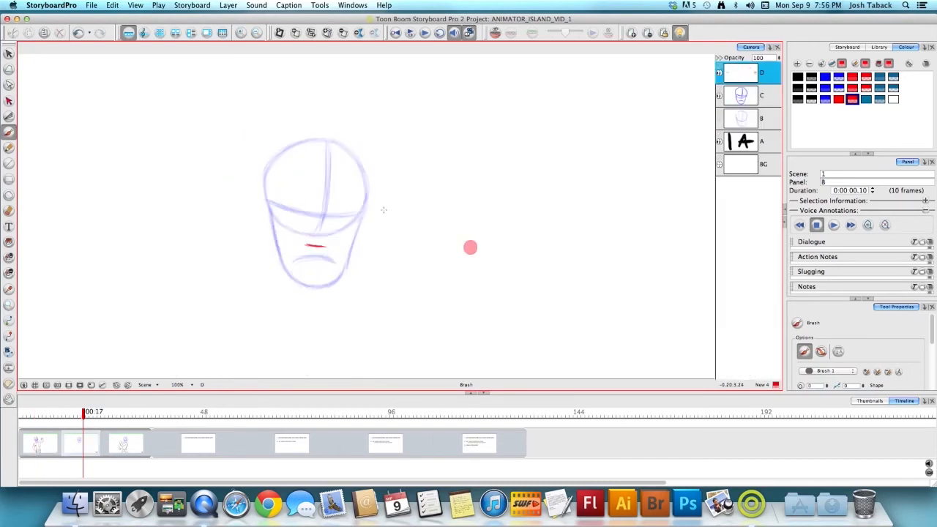
key("alt+s")
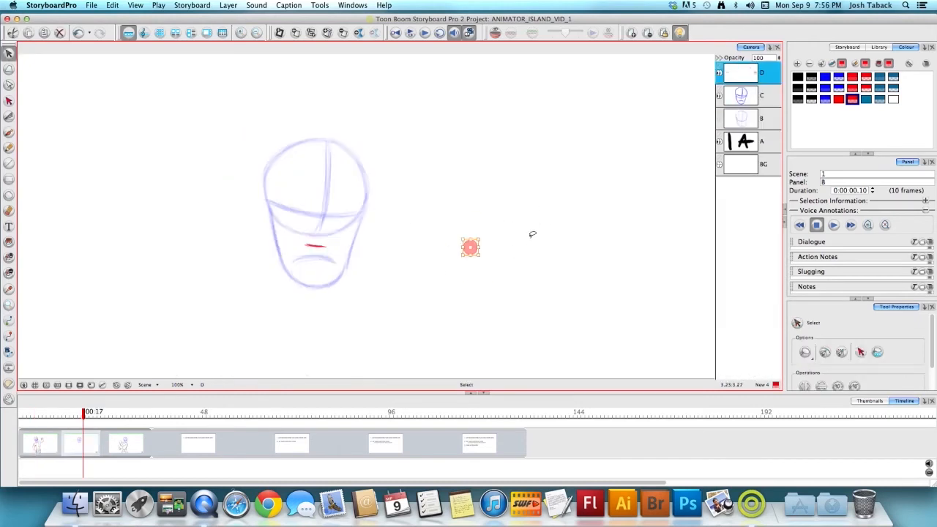
key("Delete")
Try brushing a higher red line across the 1A head, and delete it.
key("alt+b")
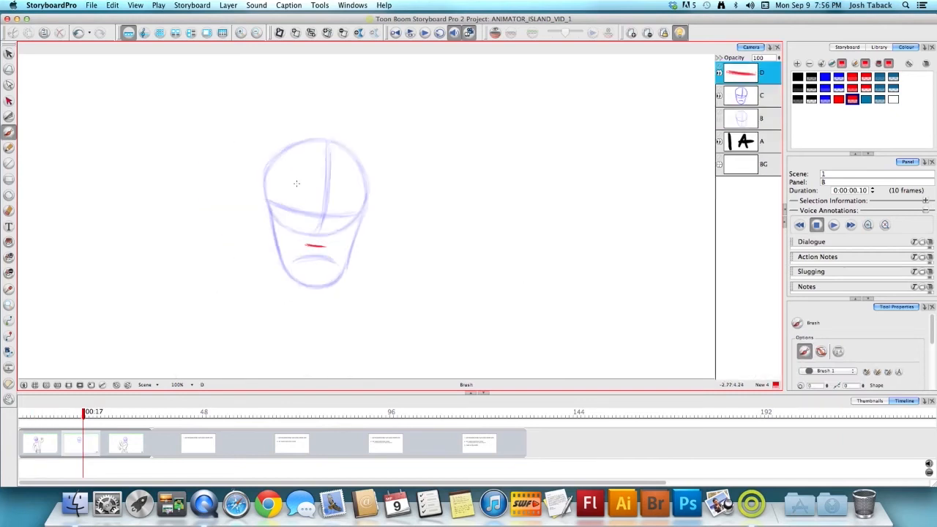
mouse_move(345, 188)
left_mouse_down()
mouse_move(298, 183)
mouse_move(353, 189)
mouse_move(296, 181)
mouse_move(359, 188)
mouse_move(291, 182)
mouse_move(337, 188)
left_mouse_up()
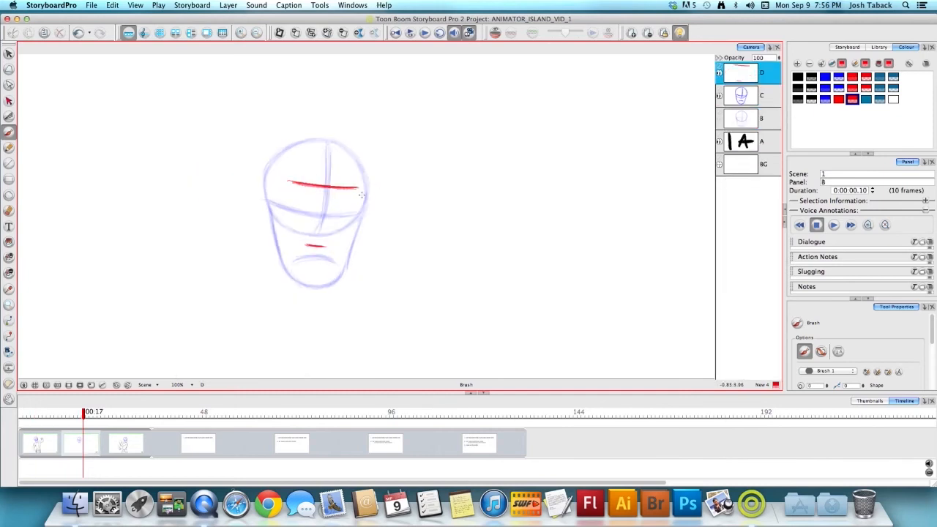
key("alt+s")
left_click_drag(349, 194, 371, 159)
key("Delete")
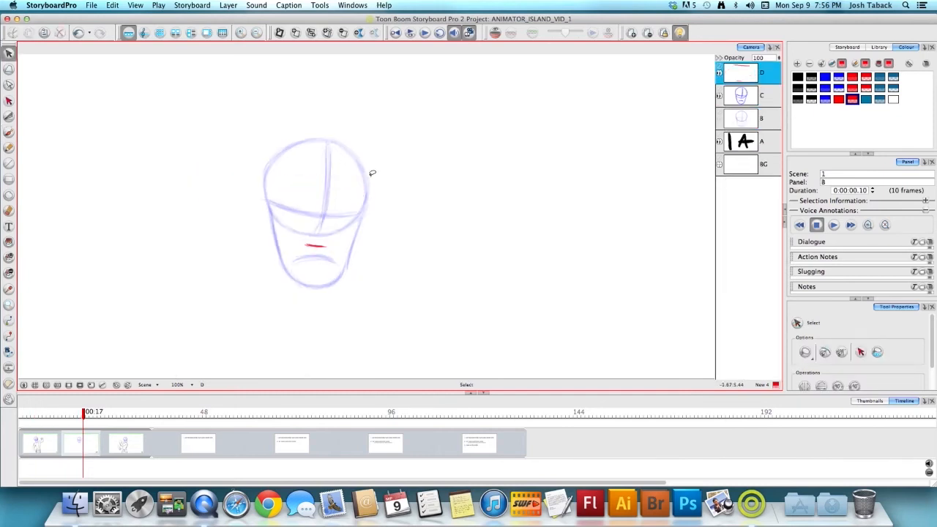
Brush a red line across the 1A head that slopes down toward the near side, and flip against pose 1.
key("alt+b")
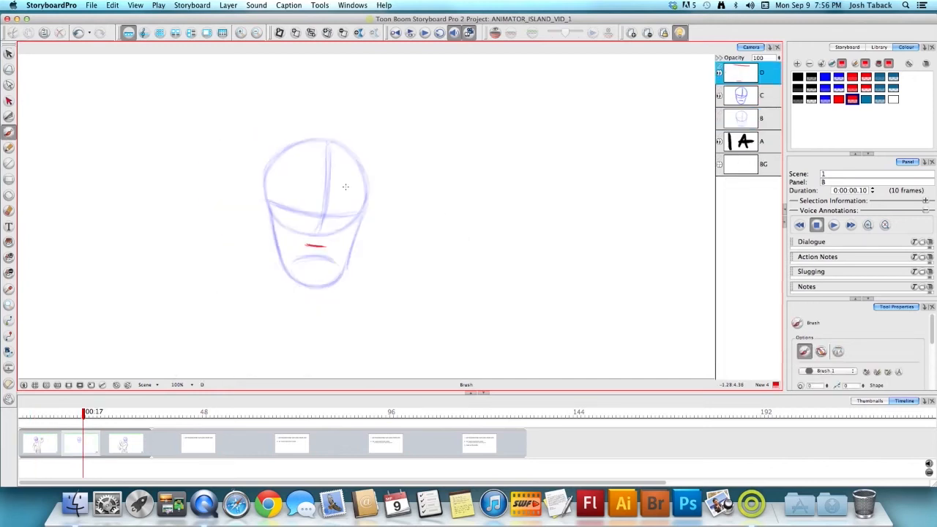
left_click_drag(290, 184, 356, 192)
left_click_drag(291, 184, 358, 194)
key("Left")
key("Right")
key("Left")
key("Right")
Adjust the placement and tilt of the red top line on the 1A head, checking it against pose 1.
key("alt+s")
mouse_move(344, 174)
left_mouse_down()
mouse_move(335, 159)
mouse_move(339, 194)
left_mouse_up()
left_click(406, 196)
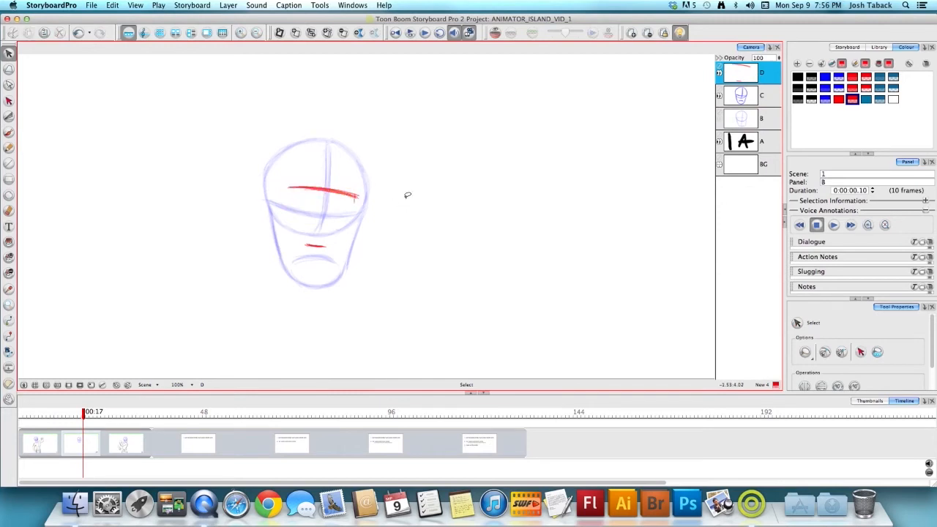
key("Left")
key("Right")
key("alt+b")
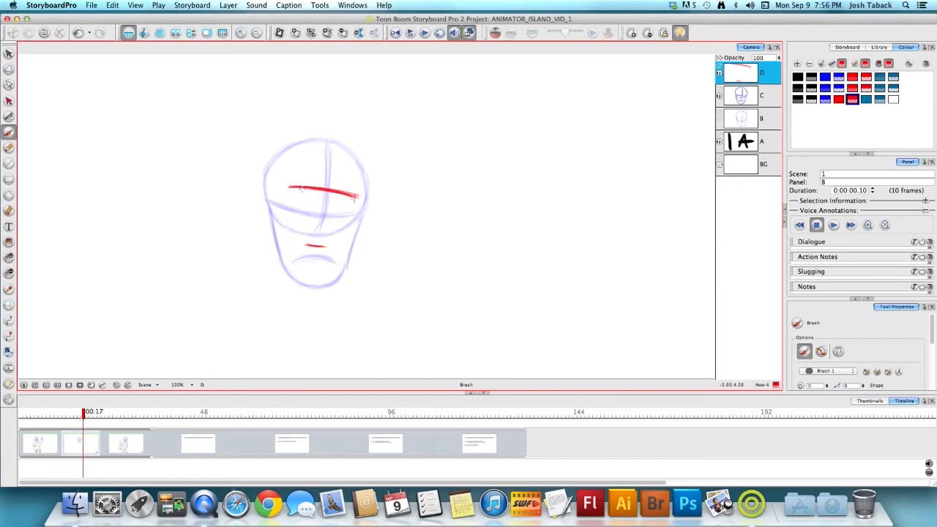
key("Left")
key("Right")
key("alt+s")
left_click(303, 185)
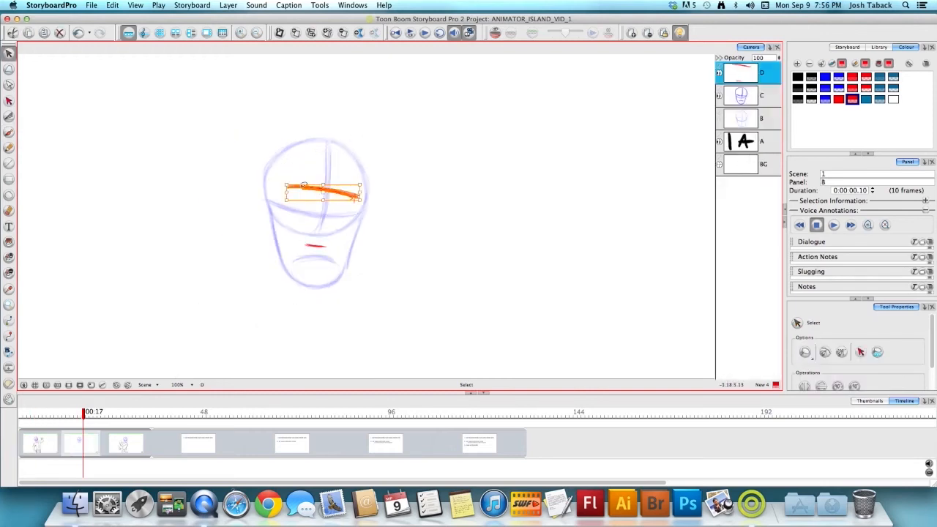
left_click_drag(284, 196, 287, 194)
left_click(410, 209)
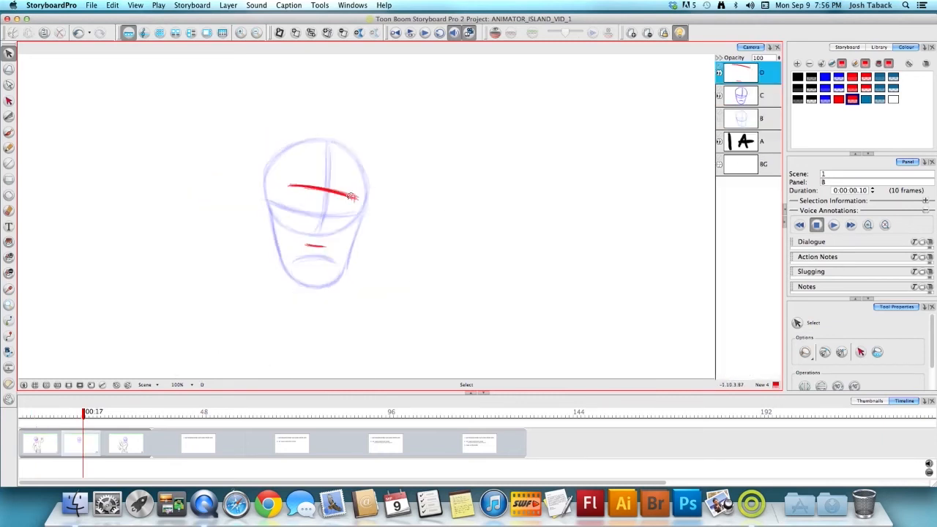
Brush the near side of the red mask from the top line's lower end, checking it against both poses.
key("alt+b")
left_click_drag(356, 196, 335, 246)
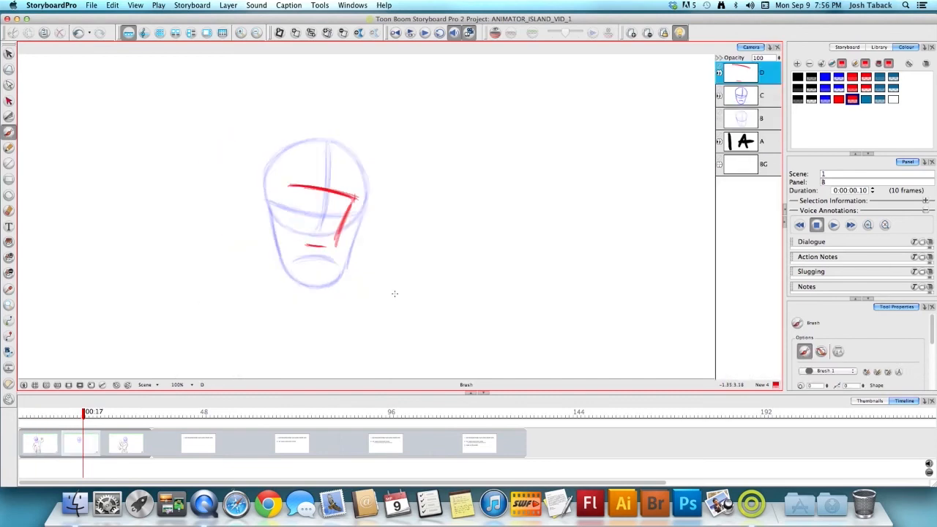
key("Left")
key("Right")
key("Right")
key("Left")
key("Left")
key("Right")
key("Right")
key("Left")
Brush the far side and rounded bottom of the red mask, and retrace its top line to close the shape.
mouse_move(287, 188)
left_mouse_down()
mouse_move(306, 243)
mouse_move(300, 232)
mouse_move(313, 246)
mouse_move(333, 242)
left_mouse_up()
key("Left")
key("Right")
key("Right")
key("Left")
mouse_move(354, 200)
left_mouse_down()
mouse_move(334, 245)
mouse_move(315, 247)
left_mouse_up()
key("Right")
key("Left")
mouse_move(288, 187)
left_mouse_down()
mouse_move(294, 227)
mouse_move(286, 186)
mouse_move(353, 196)
left_mouse_up()
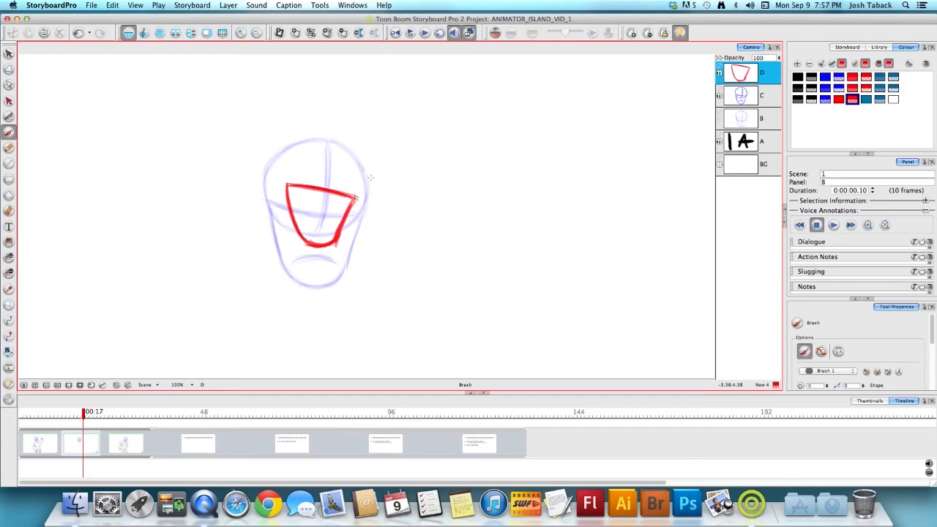
Compare the red mask with pose 1, and nudge its far upper corner slightly down with the Perspective tool.
key("Left")
key("Right")
key("Left")
key("Right")
key("Left")
key("Right")
key("Left")
key("Right")
left_click(10, 70)
left_click_drag(270, 207, 301, 150)
left_click_drag(285, 183, 285, 187)
key("Left")
key("Right")
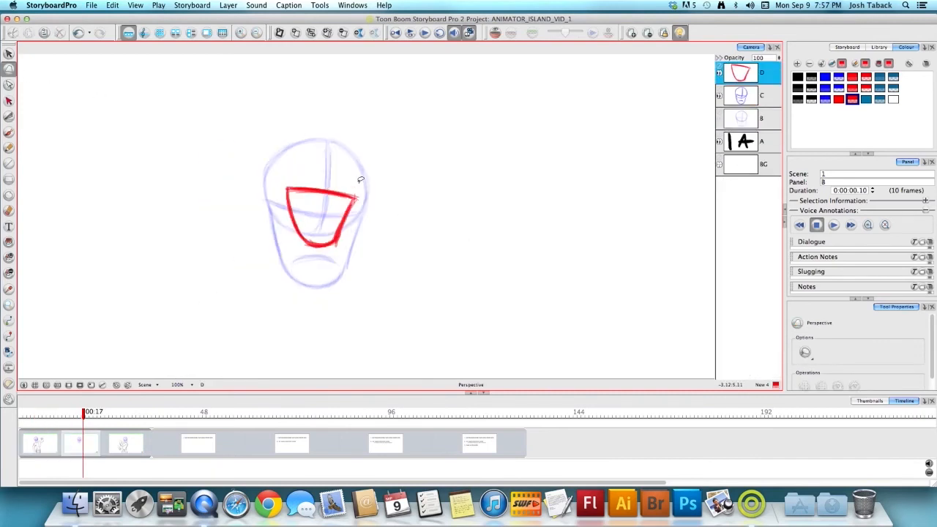
Select and fine-tune the near upper corner and lower curve of the 1A mask, flipping against pose 1.
mouse_move(376, 189)
left_mouse_down()
mouse_move(365, 183)
mouse_move(361, 192)
left_mouse_up()
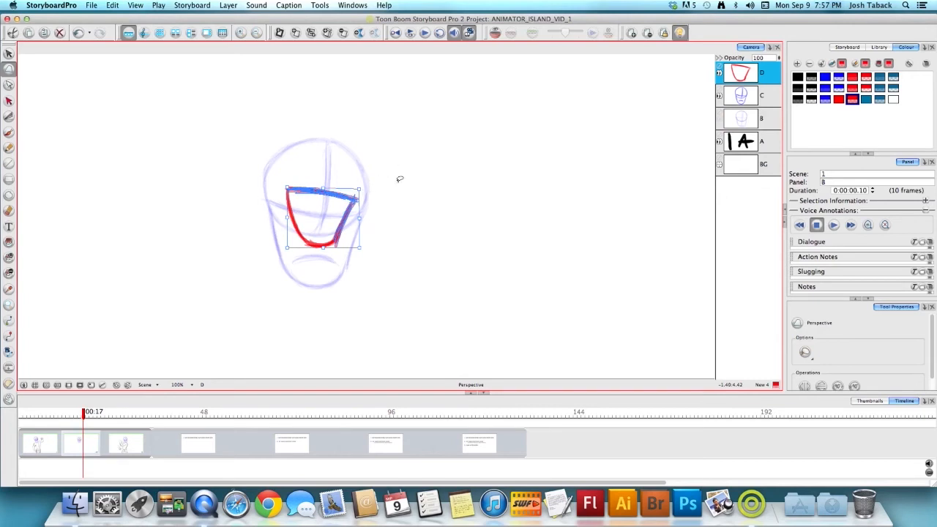
left_click(400, 178)
key("Left")
key("Right")
key("Left")
key("Right")
mouse_move(304, 258)
left_mouse_down()
mouse_move(320, 256)
mouse_move(279, 250)
left_mouse_up()
left_click(421, 250)
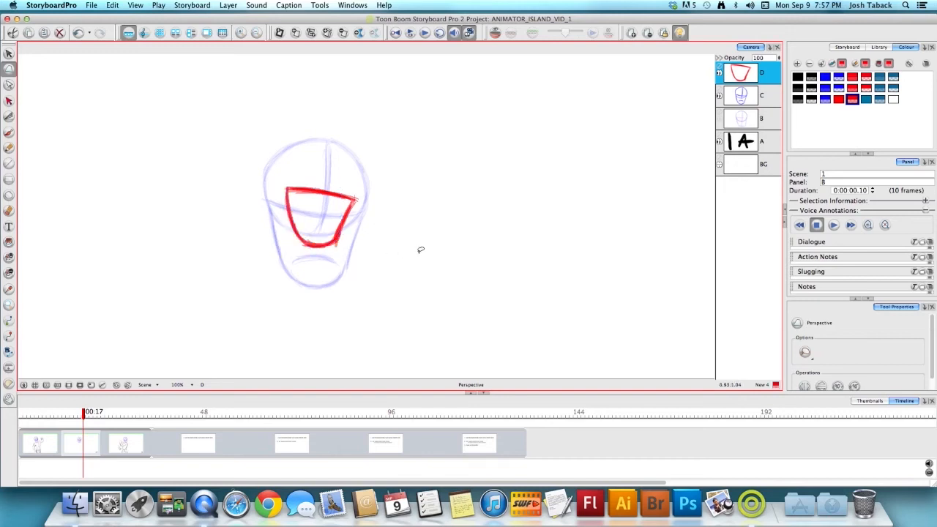
Flip the mask against pose 1 and refine its near lower corner.
key("Left")
key("Right")
key("Left")
key("Right")
key("Left")
key("Right")
key("Left")
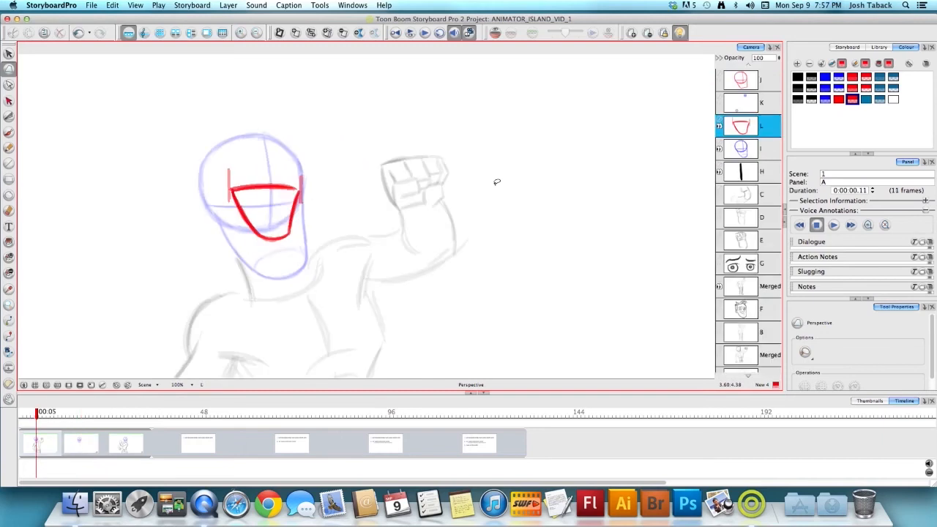
key("Left")
mouse_move(363, 215)
left_mouse_down()
mouse_move(329, 249)
mouse_move(361, 252)
left_mouse_up()
left_click(388, 236)
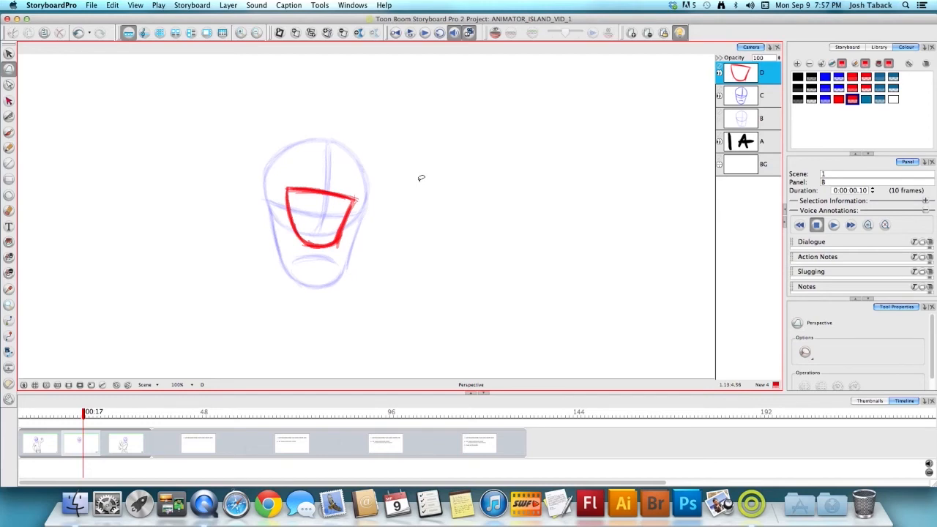
Check the whole red mask by selecting it, and add a new layer above it in the 1A panel.
key("alt+s")
mouse_move(356, 143)
left_mouse_down()
mouse_move(316, 315)
mouse_move(343, 141)
left_mouse_up()
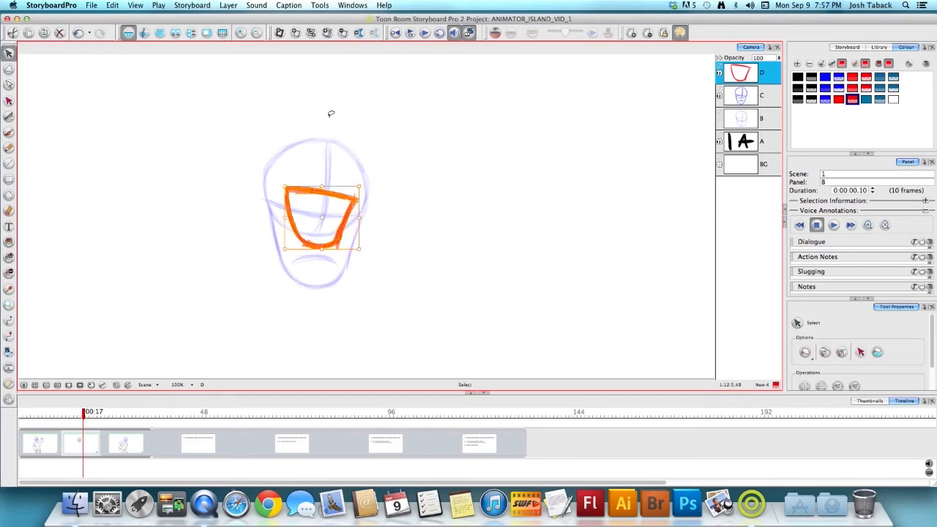
left_click(556, 268)
right_click(741, 232)
left_click(752, 240)
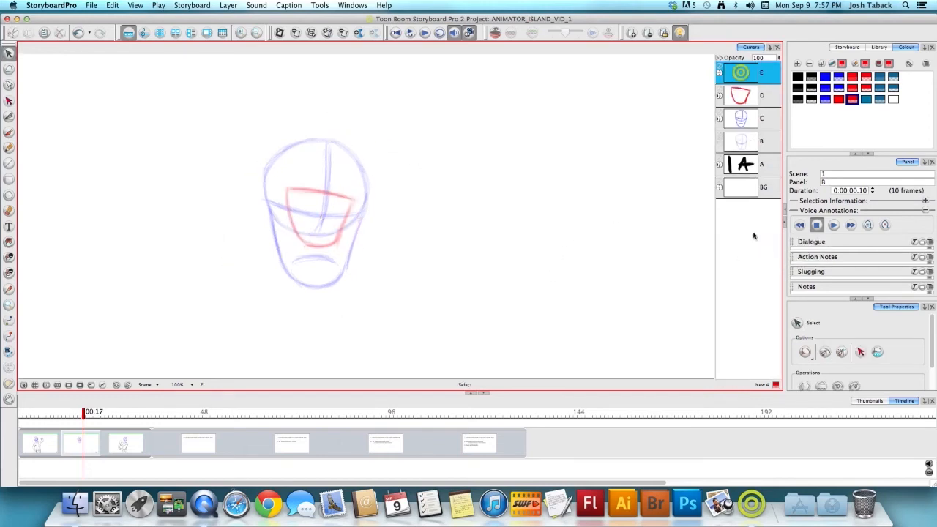
Trace the mask cleanly in red on the new layer, covering its sides, top line and rounded bottom.
key("alt+b")
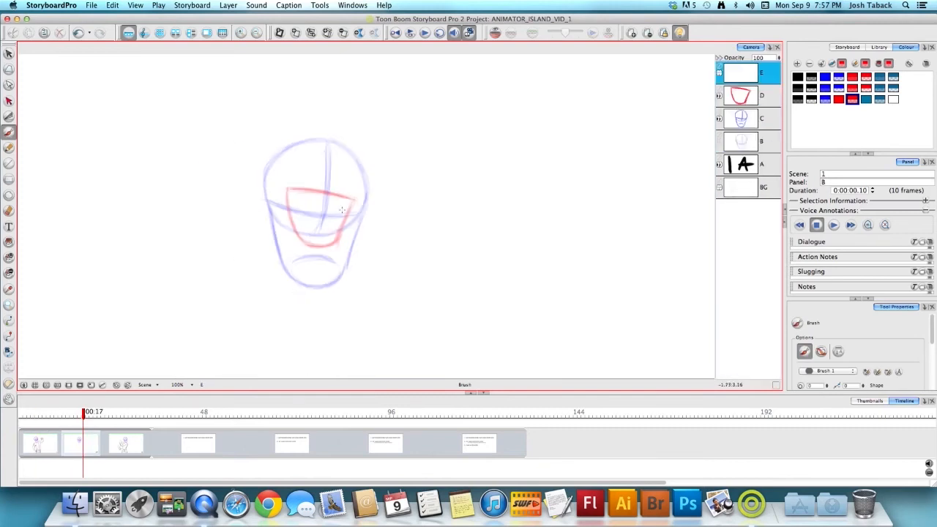
left_click_drag(341, 240, 349, 208)
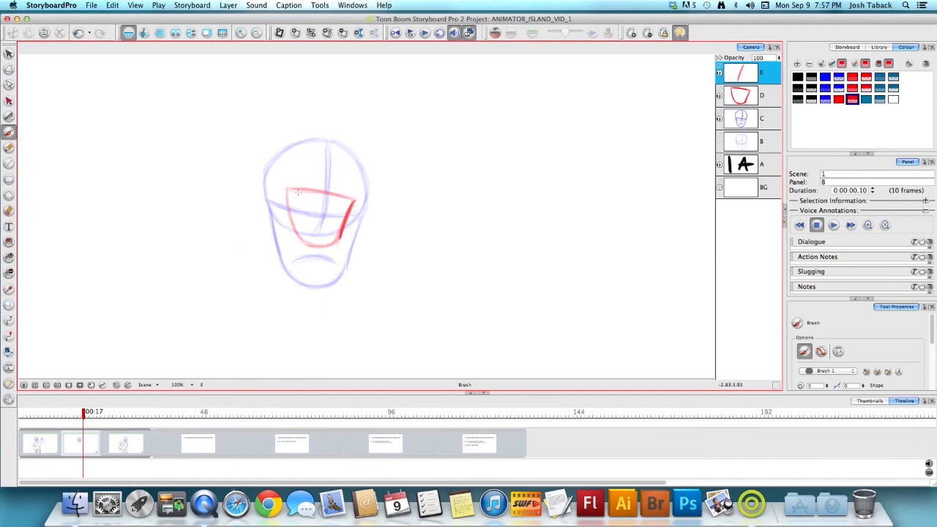
left_click_drag(287, 189, 356, 199)
left_click_drag(287, 190, 300, 237)
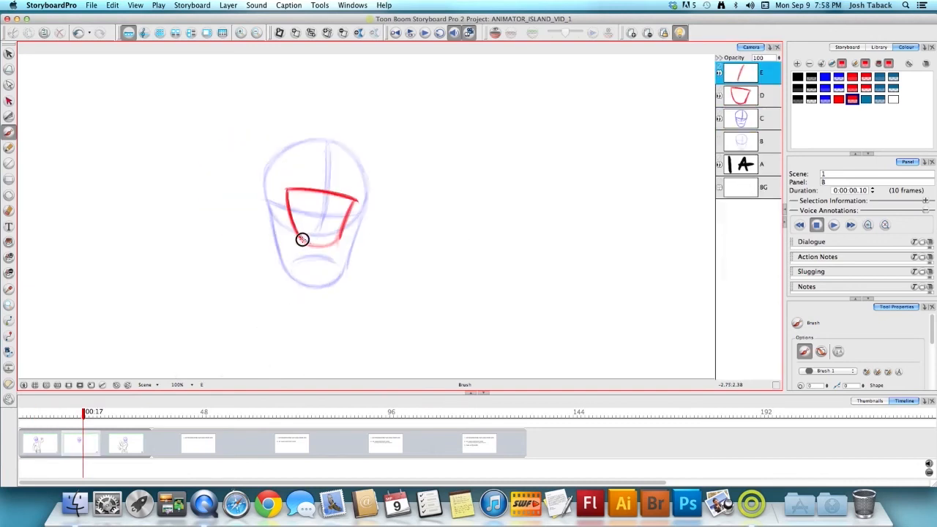
mouse_move(303, 239)
left_mouse_down()
mouse_move(318, 247)
mouse_move(340, 237)
left_mouse_up()
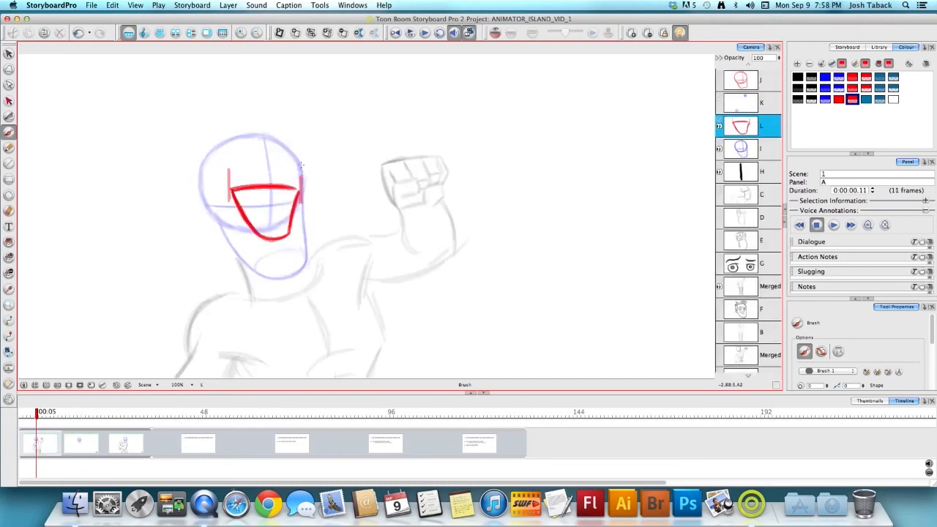
Remove the red guide marks above the upper corners of the pose 2 mask.
key("alt+s")
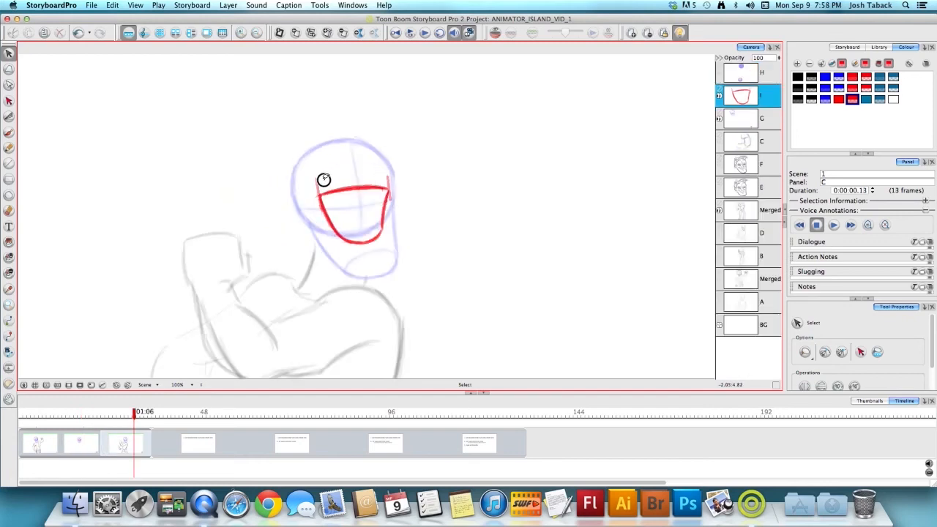
left_click(324, 182)
left_click(410, 167)
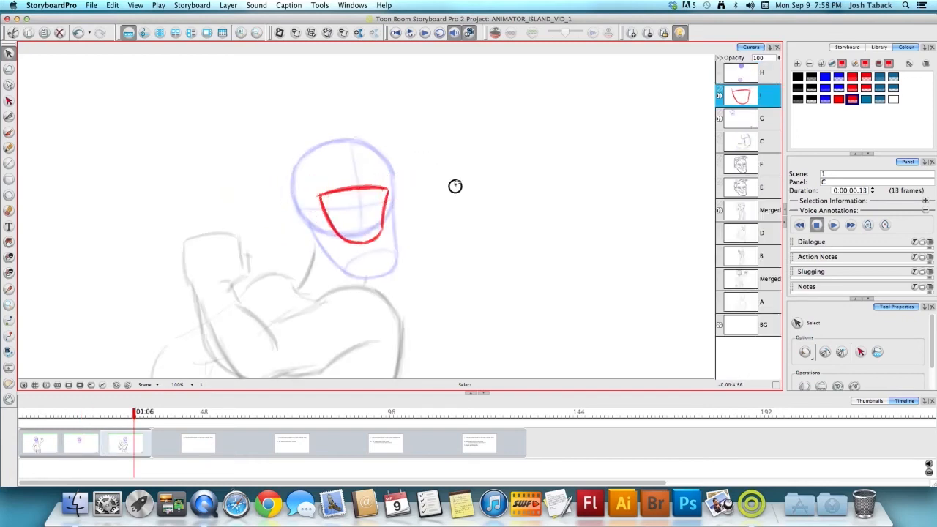
key("alt+b")
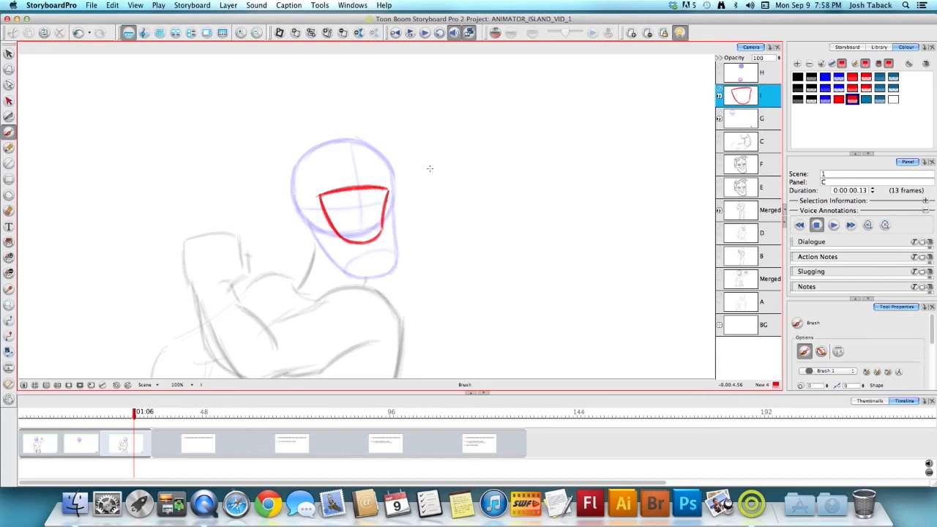
Add a new layer above the pose 2 mask and brush a spiky hair outline around the head in teal.
right_click(741, 362)
left_click(761, 368)
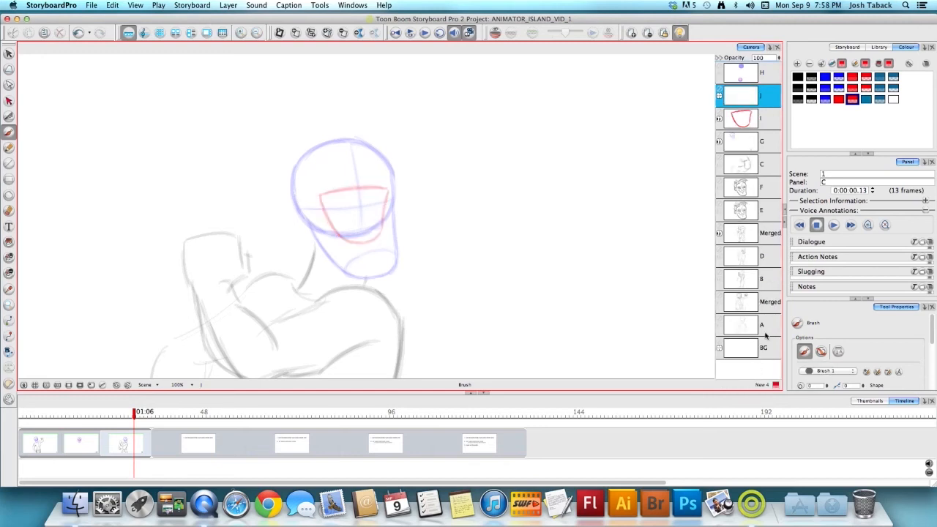
left_click(878, 99)
mouse_move(330, 129)
left_mouse_down()
mouse_move(353, 109)
mouse_move(363, 132)
mouse_move(395, 126)
mouse_move(399, 152)
left_mouse_up()
mouse_move(399, 154)
left_mouse_down()
mouse_move(423, 171)
mouse_move(400, 190)
left_mouse_up()
mouse_move(300, 144)
left_mouse_down()
mouse_move(300, 118)
mouse_move(329, 129)
mouse_move(270, 152)
mouse_move(279, 172)
left_mouse_up()
mouse_move(281, 174)
left_mouse_down()
mouse_move(259, 194)
mouse_move(289, 211)
mouse_move(278, 232)
mouse_move(316, 252)
left_mouse_up()
mouse_move(369, 134)
left_mouse_down()
mouse_move(398, 134)
mouse_move(397, 155)
mouse_move(425, 172)
left_mouse_up()
left_click_drag(425, 173, 400, 191)
mouse_move(356, 110)
left_mouse_down()
mouse_move(305, 145)
mouse_move(314, 119)
mouse_move(310, 136)
mouse_move(274, 148)
mouse_move(279, 174)
mouse_move(259, 190)
mouse_move(286, 210)
mouse_move(289, 239)
mouse_move(312, 247)
mouse_move(300, 253)
mouse_move(317, 238)
left_mouse_up()
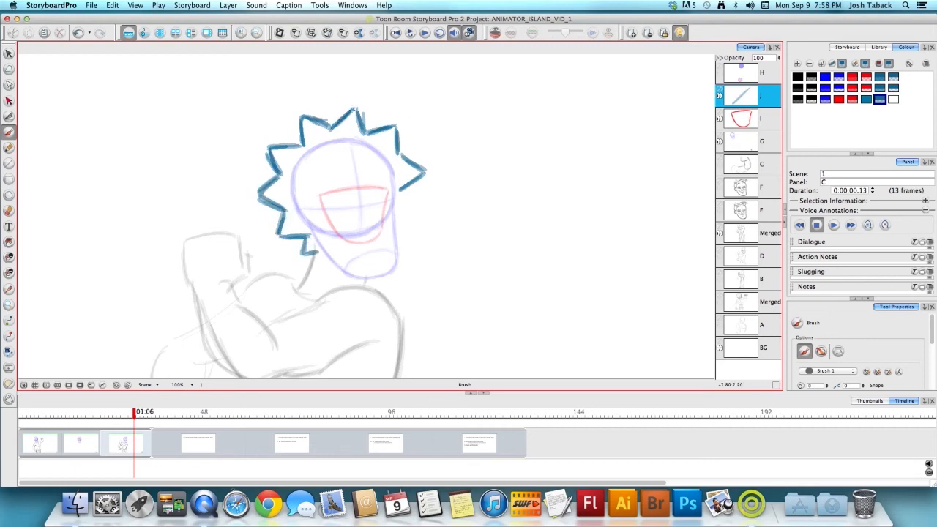
left_click_drag(368, 132, 398, 133)
Brush a rounded blue guide contour around the outer tips of the pose 2 hair spikes.
left_click(826, 100)
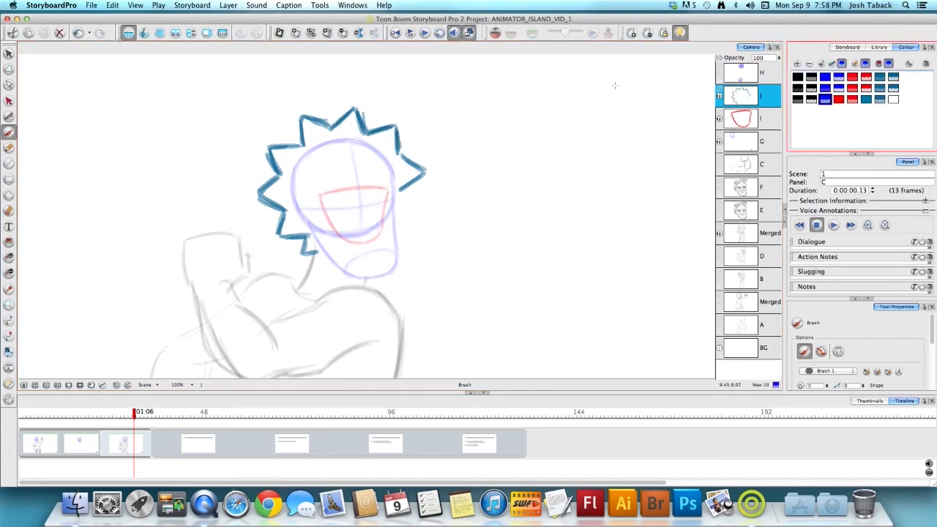
mouse_move(391, 119)
left_mouse_down()
mouse_move(424, 172)
mouse_move(414, 215)
mouse_move(379, 114)
left_mouse_up()
left_click_drag(317, 112, 378, 113)
mouse_move(352, 104)
left_mouse_down()
mouse_move(278, 134)
mouse_move(257, 165)
mouse_move(271, 222)
mouse_move(316, 256)
left_mouse_up()
mouse_move(285, 129)
left_mouse_down()
mouse_move(308, 110)
mouse_move(394, 125)
mouse_move(420, 180)
mouse_move(424, 172)
mouse_move(403, 226)
left_mouse_up()
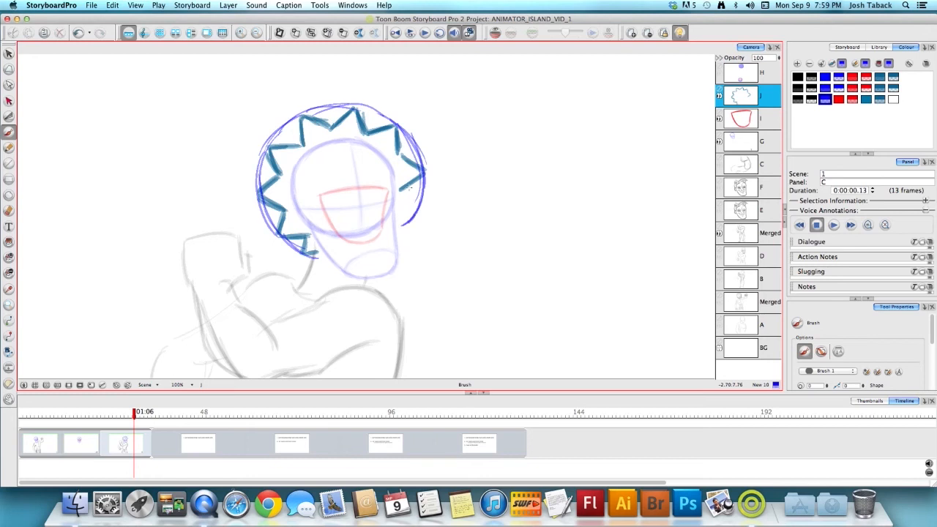
Add a new layer above the red masks in the 1A panel and flip through the neighbouring poses.
key("Left")
right_click(736, 241)
left_click(746, 252)
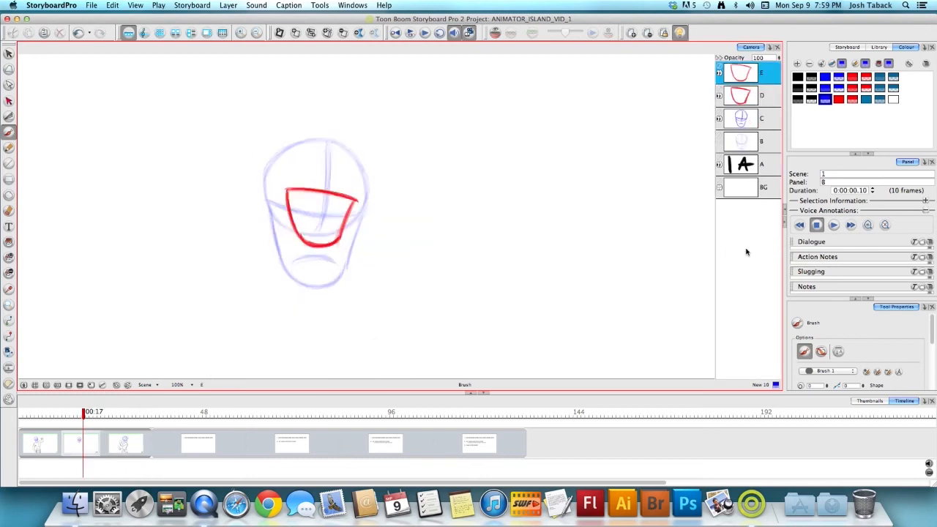
key("Left")
key("Right")
key("Right")
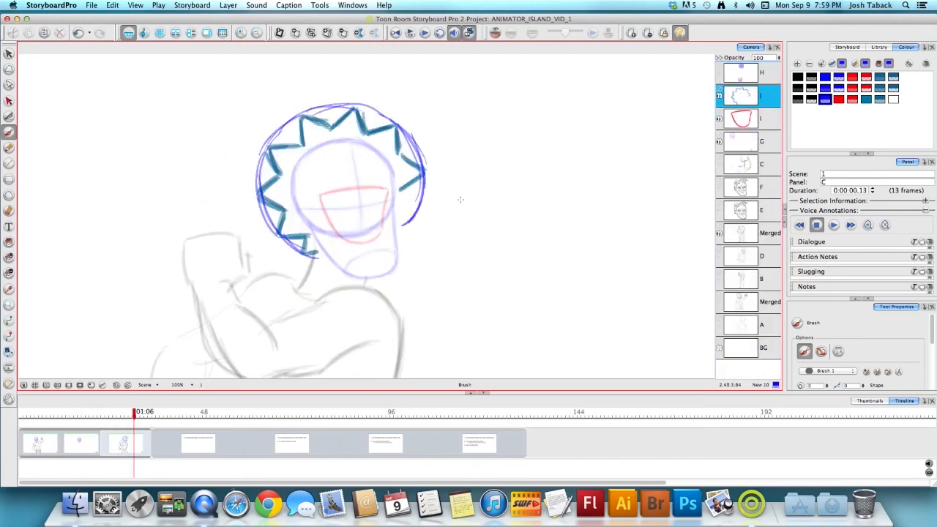
Try loose blue guide arcs for the hair contour around the 1A head, and clear them from the layer.
key("Left")
mouse_move(412, 205)
left_mouse_down()
mouse_move(366, 236)
mouse_move(398, 172)
mouse_move(376, 231)
left_mouse_up()
mouse_move(376, 231)
left_mouse_down()
mouse_move(400, 173)
mouse_move(387, 132)
left_mouse_up()
mouse_move(350, 115)
left_mouse_down()
mouse_move(305, 108)
mouse_move(240, 155)
left_mouse_up()
left_click_drag(243, 180, 258, 221)
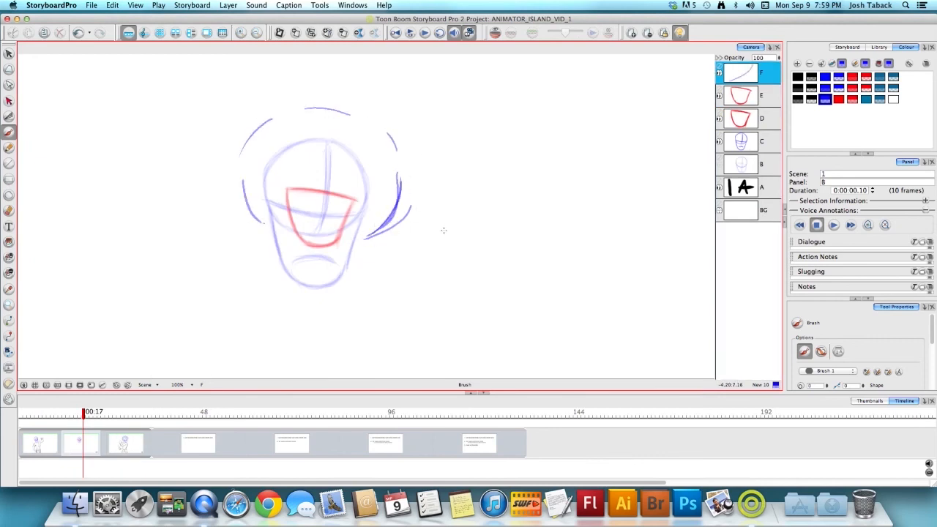
key("alt+s")
key("ctrl+a")
key("Delete")
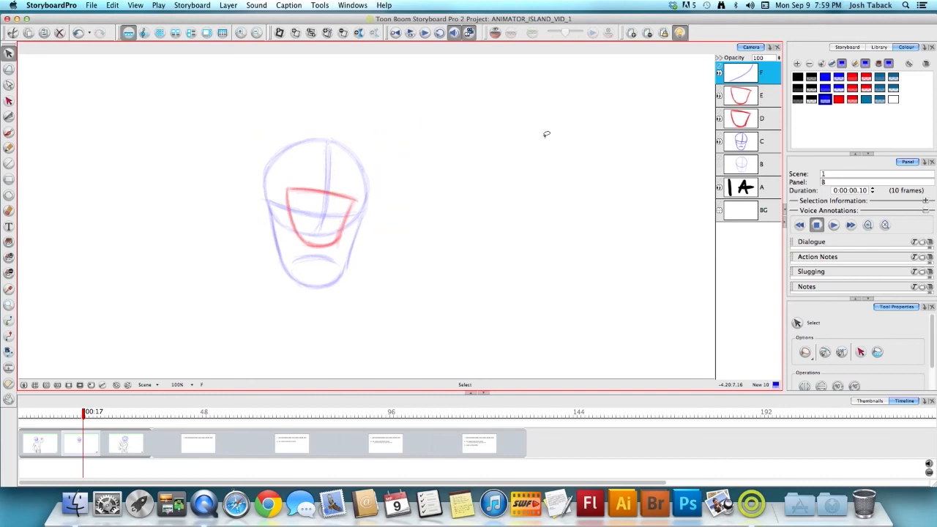
Delete the blue contour strokes around the pose 2 hair one by one, keeping the teal spikes.
key("Right")
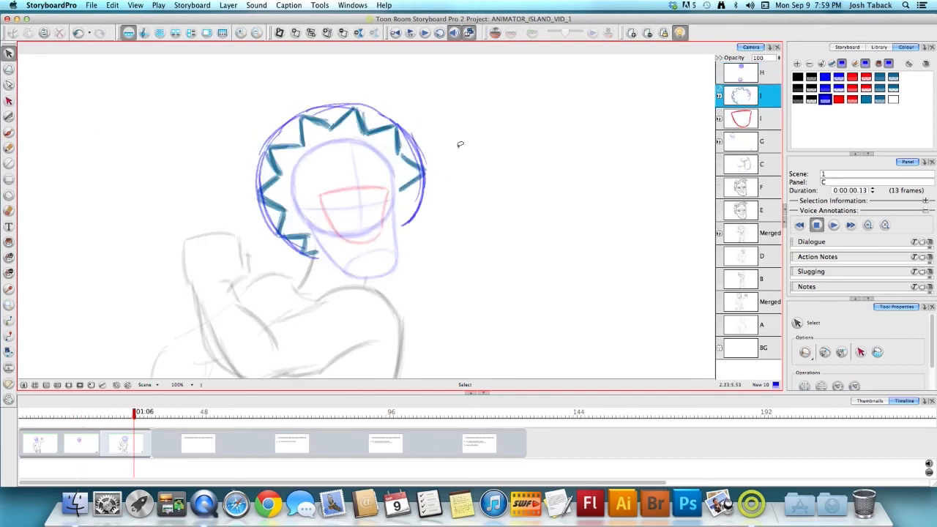
left_click(424, 189)
key("Delete")
left_click(419, 142)
key("Delete")
left_click(414, 214)
key("Delete")
left_click(374, 107)
key("Delete")
left_click(301, 107)
key("Delete")
left_click(279, 132)
key("Delete")
left_click(257, 172)
key("Delete")
left_click(266, 217)
left_click(286, 248)
key("Delete")
Sample the teal of the pose 2 hair and brush spiky hair over the top and right side of the 1A head.
key("alt+b")
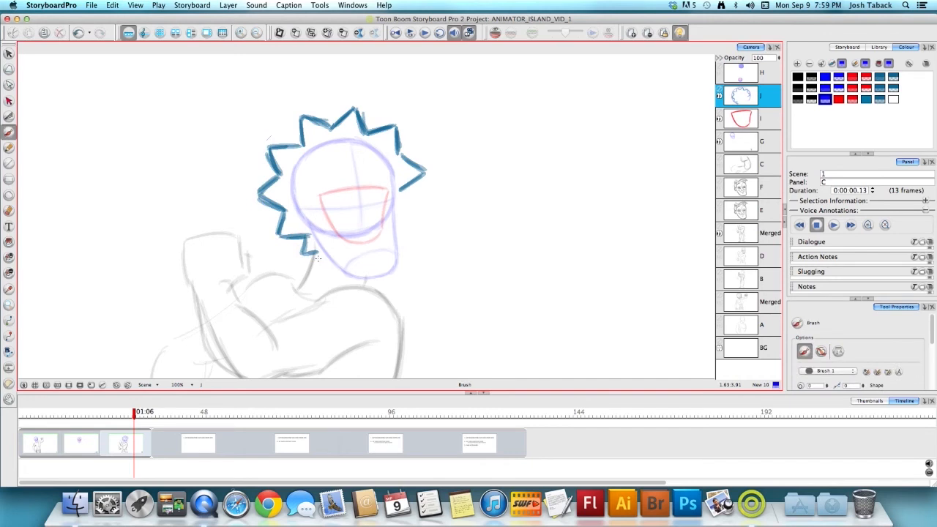
left_click(879, 100)
key("alt+d")
left_click(423, 170)
key("Left")
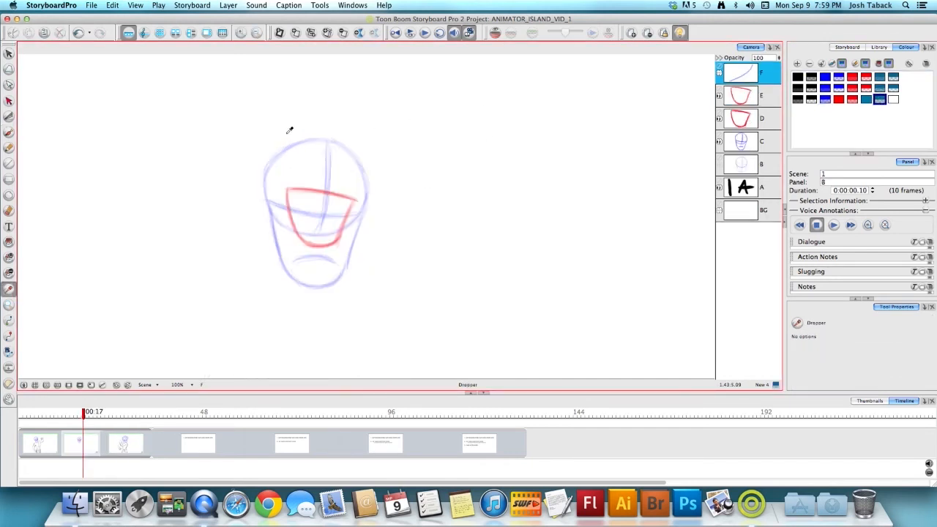
key("alt+b")
mouse_move(332, 125)
left_mouse_down()
mouse_move(357, 114)
mouse_move(359, 130)
mouse_move(349, 116)
mouse_move(391, 162)
mouse_move(373, 178)
left_mouse_up()
left_click_drag(321, 114, 307, 102)
mouse_move(305, 103)
left_mouse_down()
mouse_move(297, 131)
mouse_move(360, 111)
mouse_move(361, 140)
mouse_move(396, 156)
left_mouse_up()
mouse_move(296, 129)
left_mouse_down()
mouse_move(271, 115)
mouse_move(274, 145)
mouse_move(266, 143)
mouse_move(295, 123)
mouse_move(269, 147)
mouse_move(252, 144)
mouse_move(248, 173)
left_mouse_up()
left_click_drag(375, 177, 380, 210)
mouse_move(359, 134)
left_mouse_down()
mouse_move(397, 161)
mouse_move(376, 178)
left_mouse_up()
Compare the 1A hair with both poses by flipping, and brush the remaining teal spikes down its left side.
key("Left")
key("Right")
key("Right")
key("Left")
key("Left")
key("Right")
key("Right")
key("Left")
left_click_drag(267, 143, 236, 150)
mouse_move(235, 153)
left_mouse_down()
mouse_move(256, 210)
mouse_move(246, 234)
mouse_move(275, 238)
left_mouse_up()
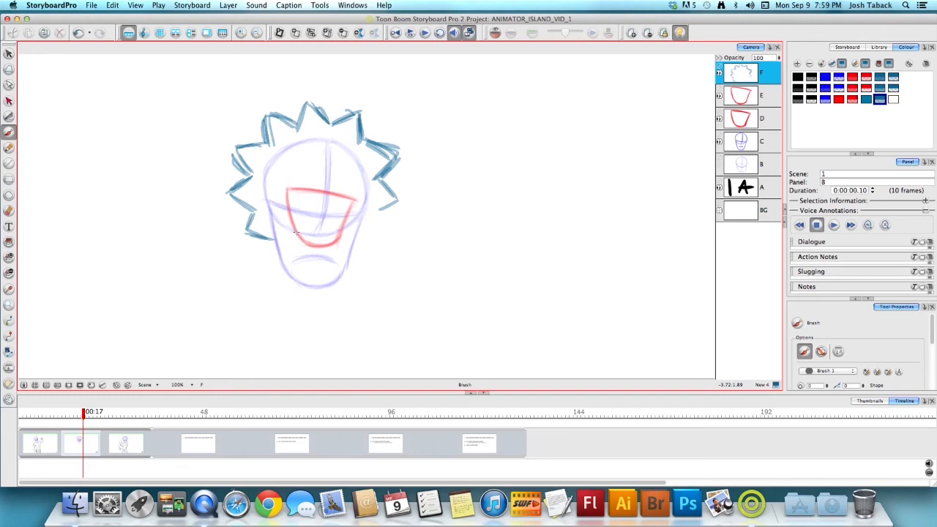
Brush loose teal arcs outside the pose 2 hair to indicate its overall contour.
key("Left")
key("Right")
key("Right")
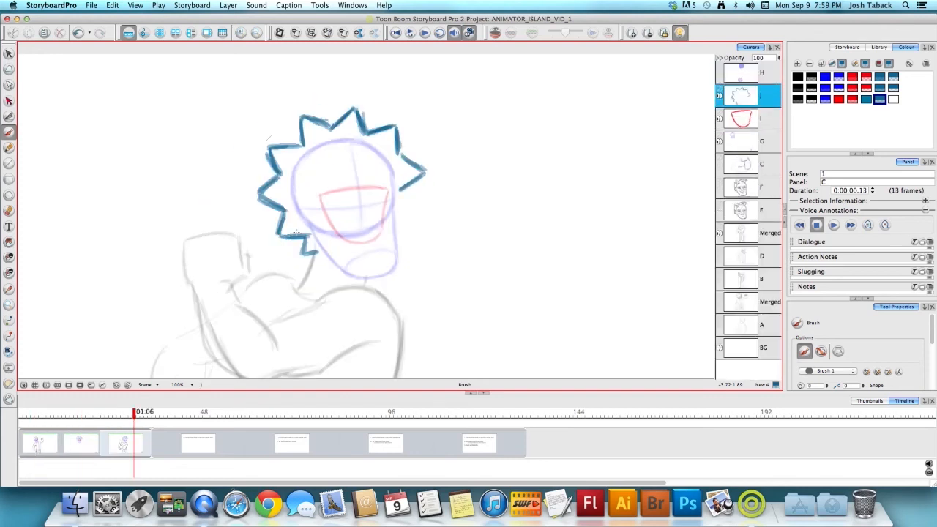
left_click_drag(343, 96, 437, 174)
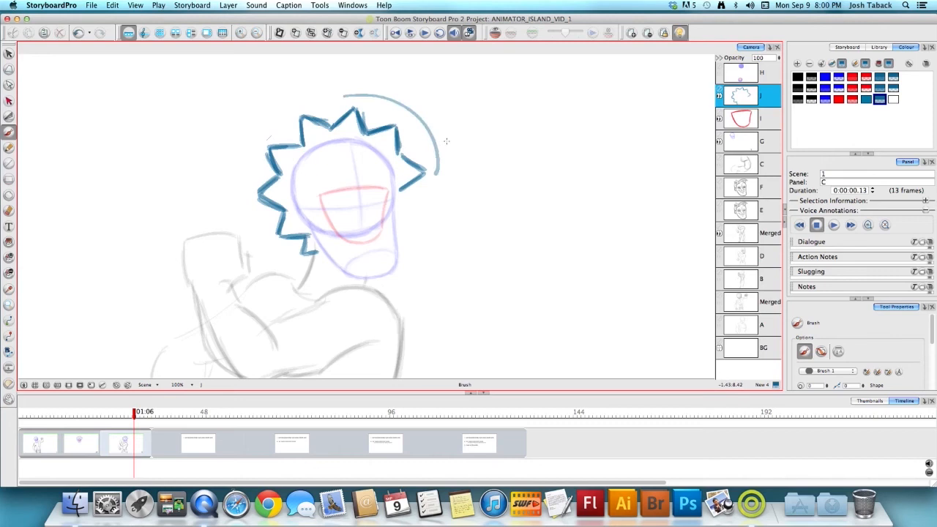
left_click_drag(297, 96, 246, 204)
mouse_move(261, 236)
left_mouse_down()
mouse_move(291, 264)
mouse_move(310, 248)
left_mouse_up()
Brush matching teal contour arcs outside the 1A hair and flip to compare them.
key("Left")
mouse_move(376, 98)
left_mouse_down()
mouse_move(410, 125)
mouse_move(419, 203)
left_mouse_up()
left_click_drag(290, 87, 224, 141)
mouse_move(224, 189)
left_mouse_down()
mouse_move(230, 220)
mouse_move(247, 235)
left_mouse_up()
key("Left")
key("Right")
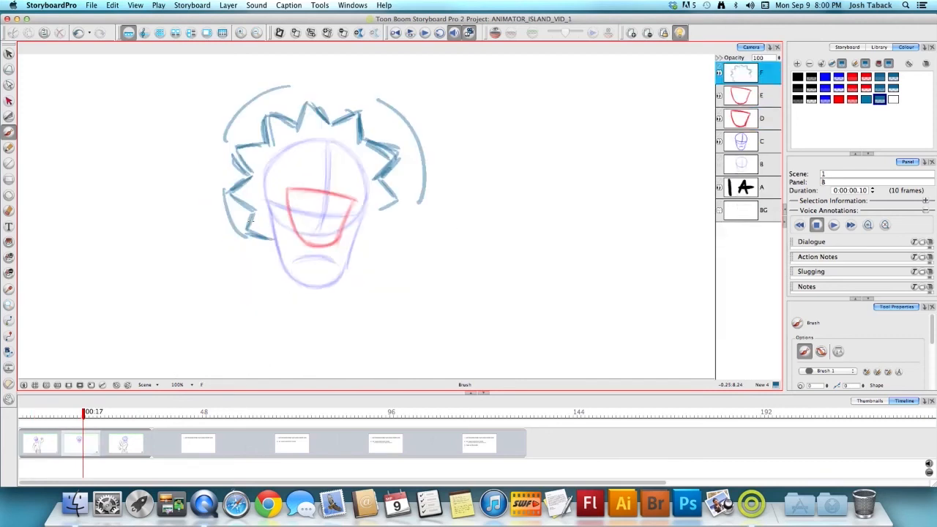
Delete the three teal contour arcs around the 1A hair.
key("alt+s")
left_click(278, 90)
key("Delete")
left_click(224, 217)
key("Delete")
left_click(415, 194)
key("Delete")
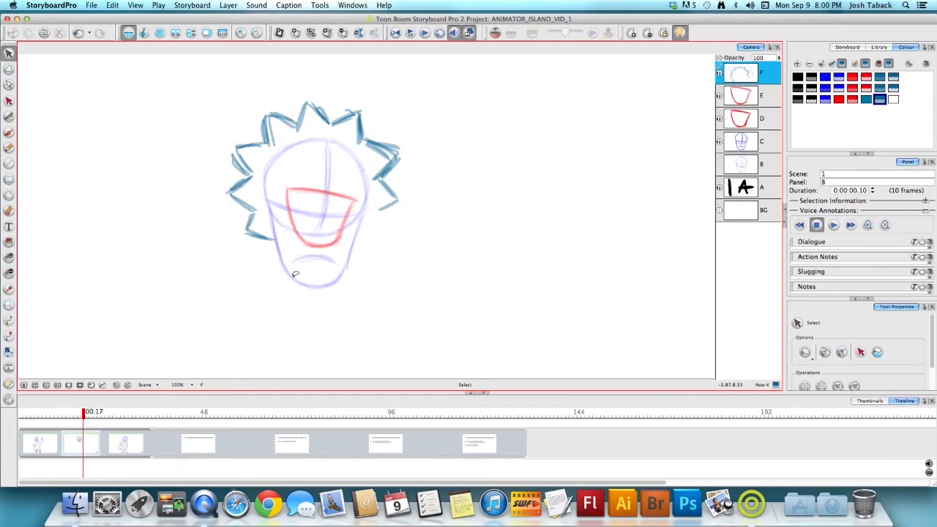
Delete the teal contour arcs around the pose 2 hair.
key("Right")
left_click(418, 117)
key("Delete")
left_click(244, 132)
key("Delete")
left_click(267, 247)
key("Delete")
Brush a blue curved line across the pose 2 face from the left-side hair, removing the extra mark beside the spike.
key("alt+b")
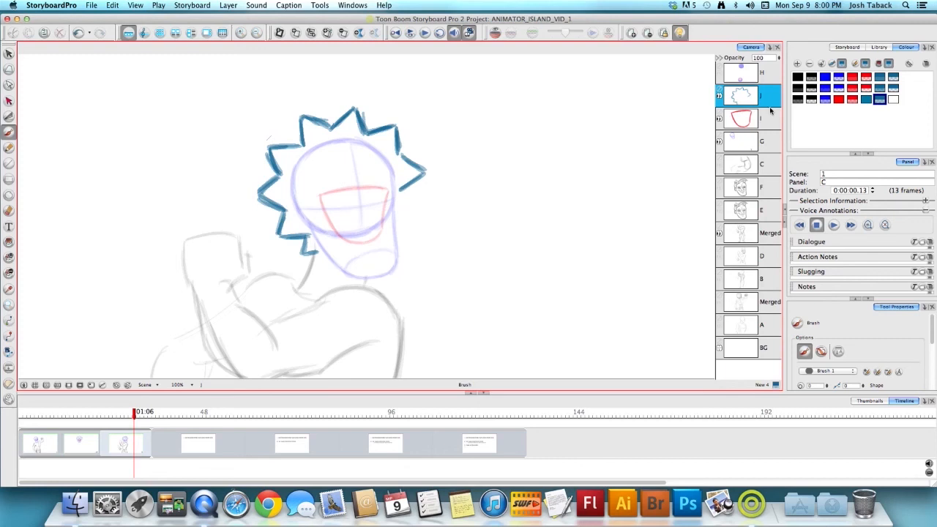
left_click(825, 99)
mouse_move(266, 174)
left_mouse_down()
mouse_move(251, 203)
mouse_move(331, 210)
mouse_move(303, 213)
mouse_move(391, 199)
left_mouse_up()
mouse_move(285, 212)
left_mouse_down()
mouse_move(392, 200)
mouse_move(283, 211)
left_mouse_up()
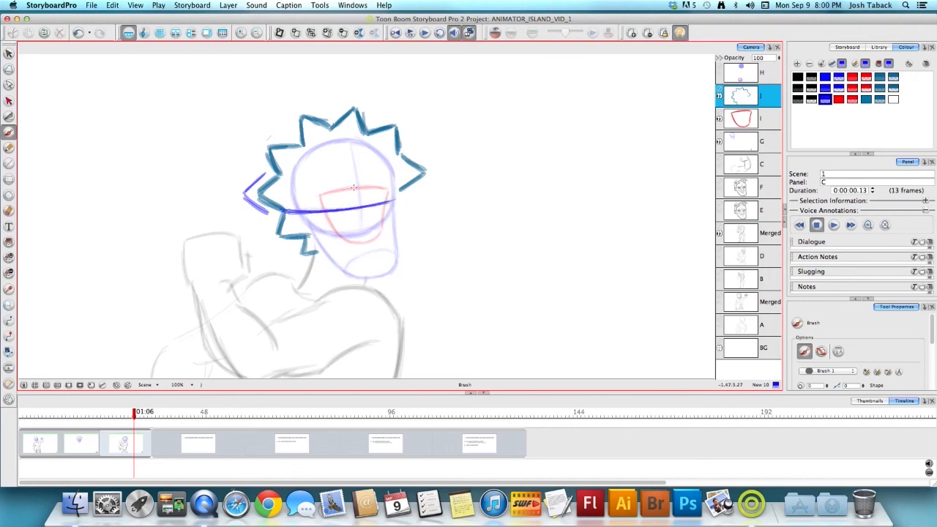
key("alt+s")
left_click(248, 193)
key("Delete")
Flip repeatedly between the 1A drawing and both poses to examine how the hair spikes line up with the face.
key("Left")
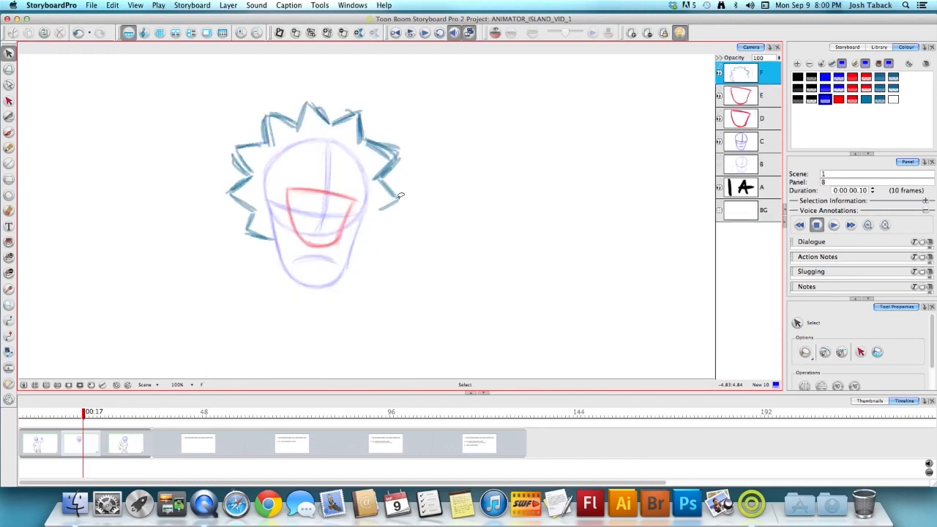
key("Left")
key("Right")
key("Right")
key("Left")
key("Right")
key("Left")
key("Right")
key("Left")
key("Right")
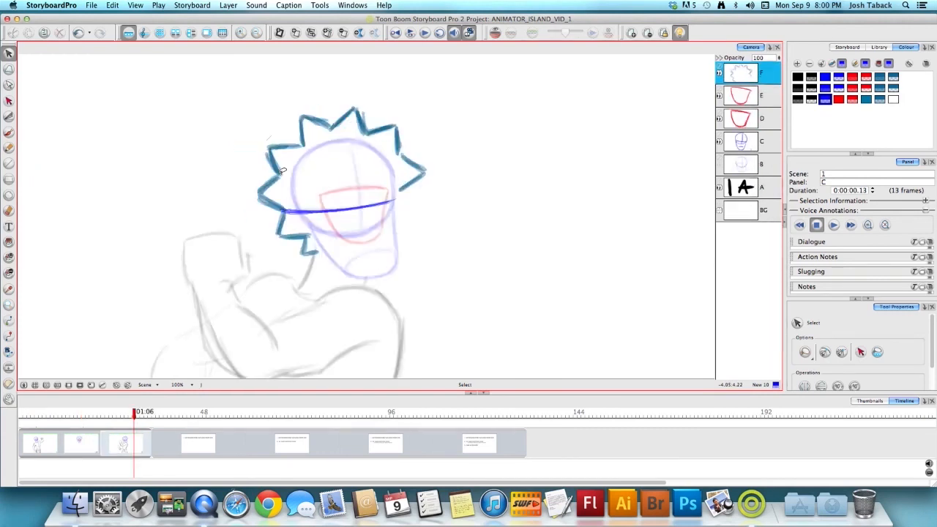
key("Left")
key("Left")
key("Right")
key("Right")
key("Left")
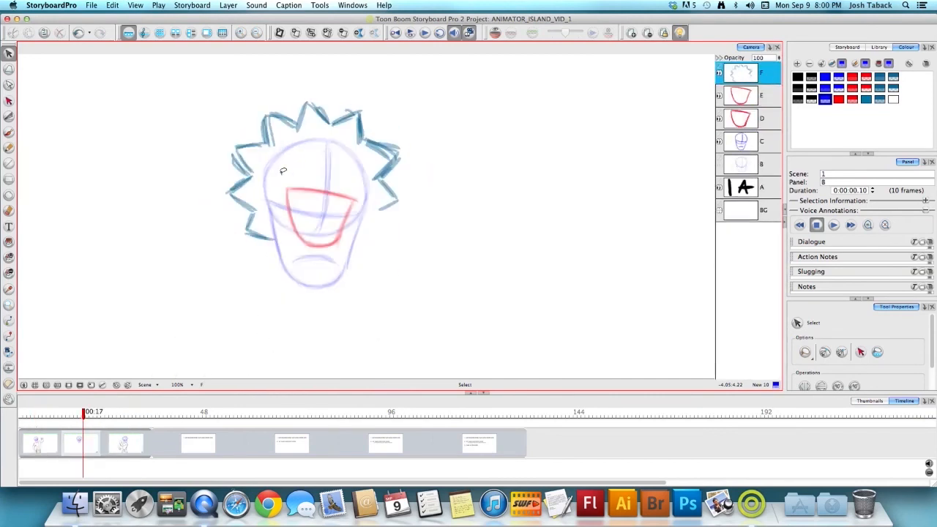
Add a new layer above the 1A hair and brush a blue curved line from the left-side spike across the face.
right_click(740, 254)
left_click(753, 262)
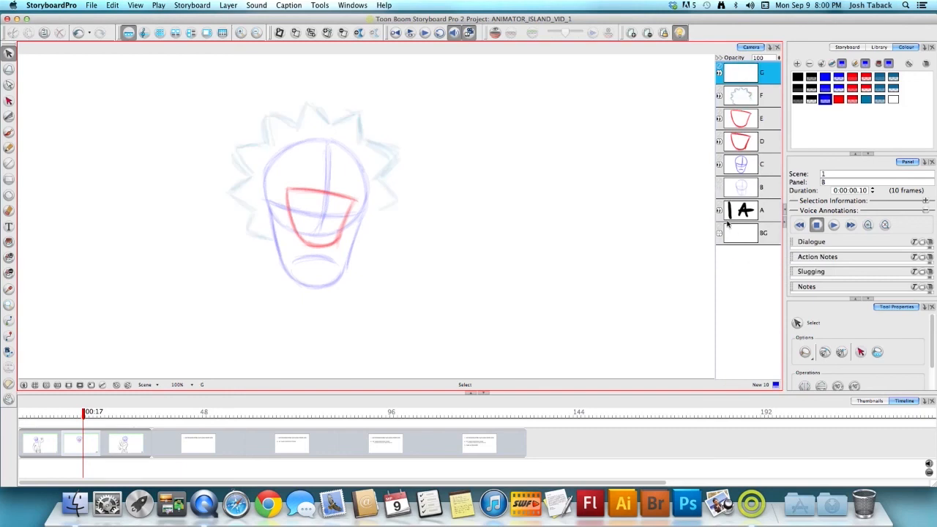
key("alt+b")
left_click(831, 100)
mouse_move(245, 190)
left_mouse_down()
mouse_move(281, 207)
mouse_move(247, 186)
mouse_move(325, 215)
mouse_move(249, 190)
mouse_move(364, 213)
left_mouse_up()
left_click_drag(296, 209, 364, 213)
Mark the left-side spike on pose 2 with a small teal circle, and circle its counterpart on the 1A hair layer.
left_click(880, 100)
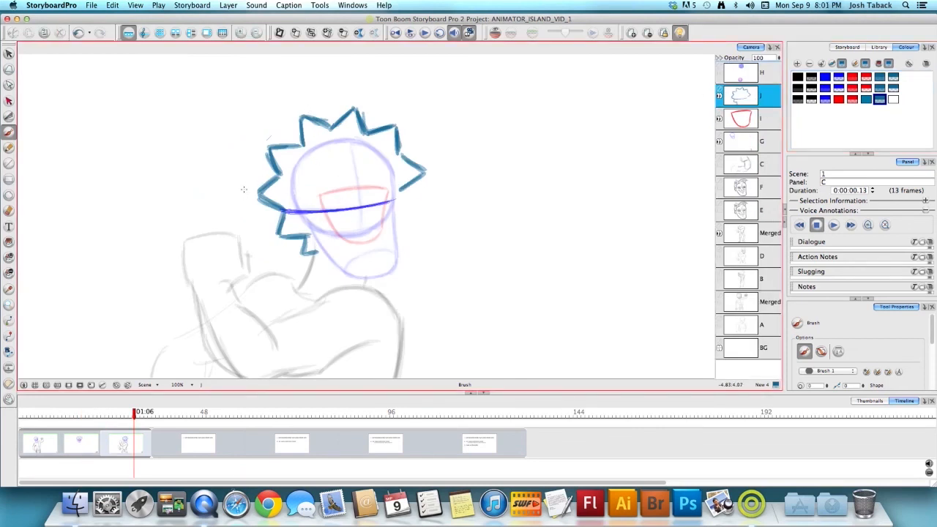
left_click_drag(244, 187, 244, 188)
key("Right")
key("Left")
key("Left")
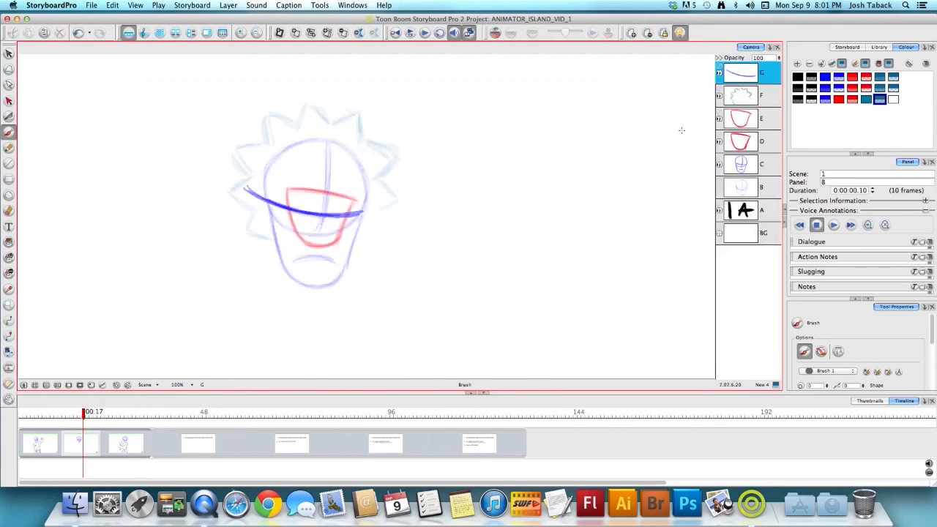
key("Down")
left_click_drag(217, 190, 219, 195)
key("super+z")
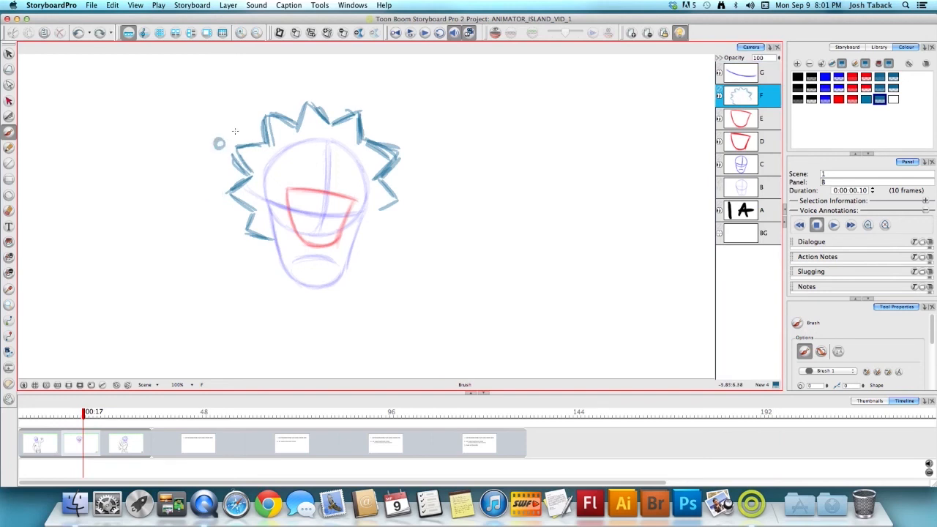
Flip between the 1A drawing and the poses to compare the positions of the circled spikes.
key("Right")
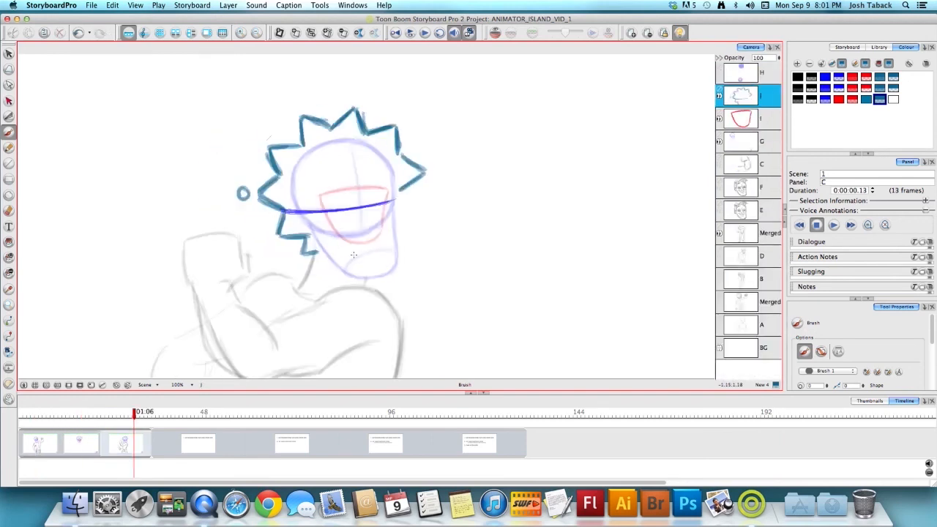
key("Left")
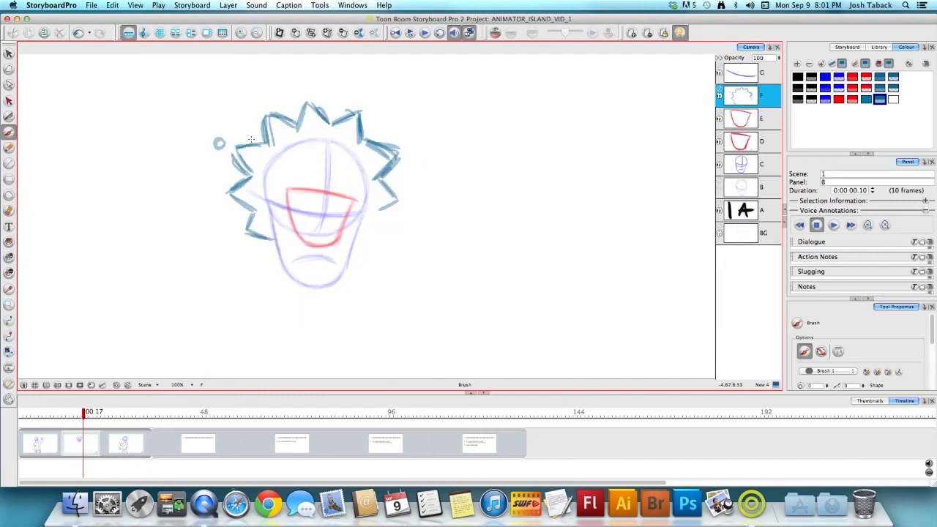
key("Right")
key("Left")
key("Right")
key("Left")
key("Right")
key("Left")
key("Left")
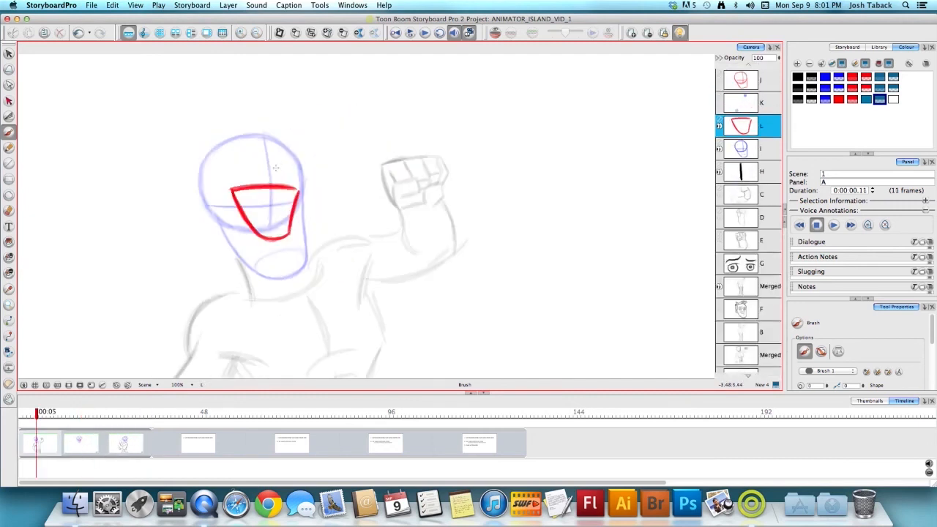
key("Right")
Lasso the blue face line on the top 1A layer with the Cutter and paste it into the hair layer.
left_click(758, 77)
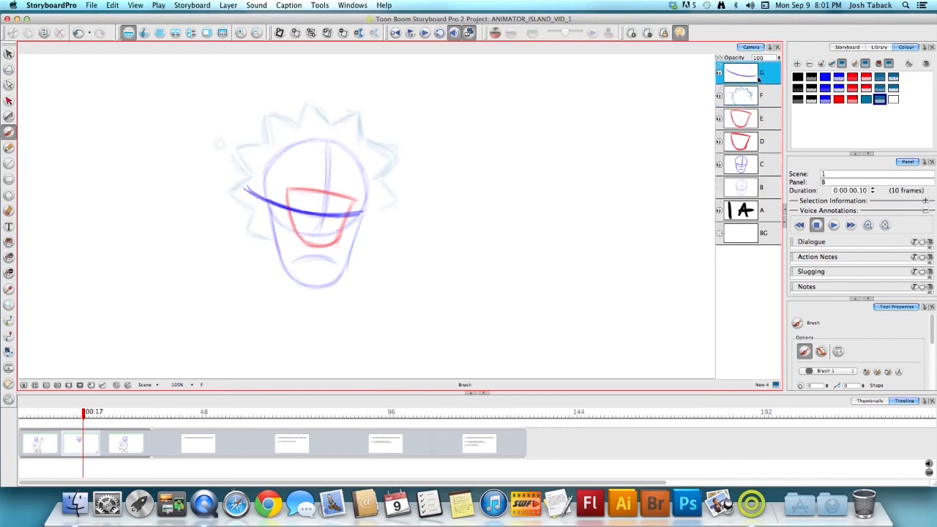
key("alt+t")
left_click_drag(263, 151, 402, 139)
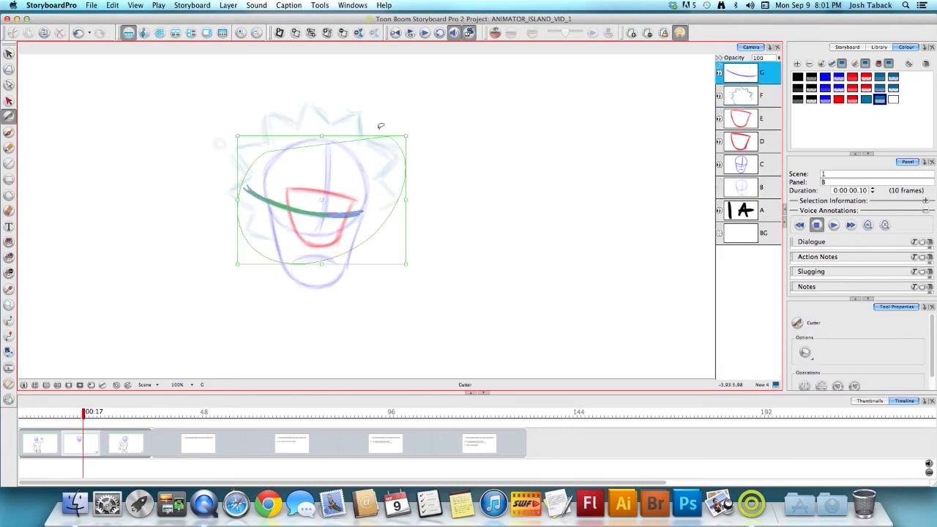
left_click(497, 224)
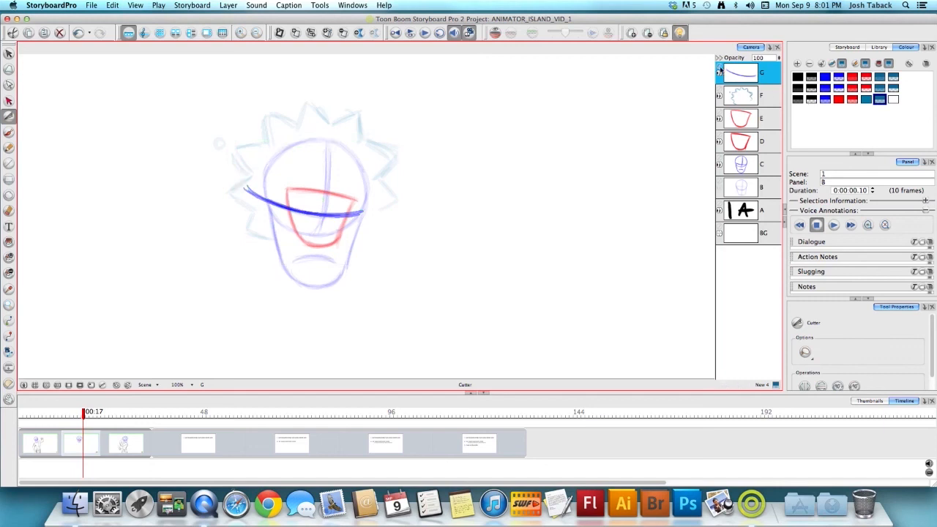
key("ctrl+x")
left_click(739, 95)
key("ctrl+v")
left_click(488, 246)
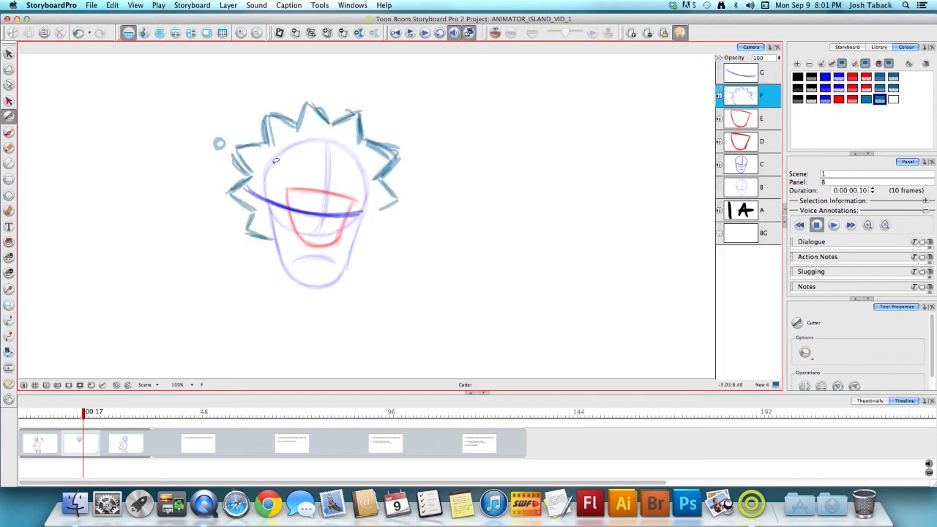
Recolour the small circle beside the 1A hair blue.
key("alt+s")
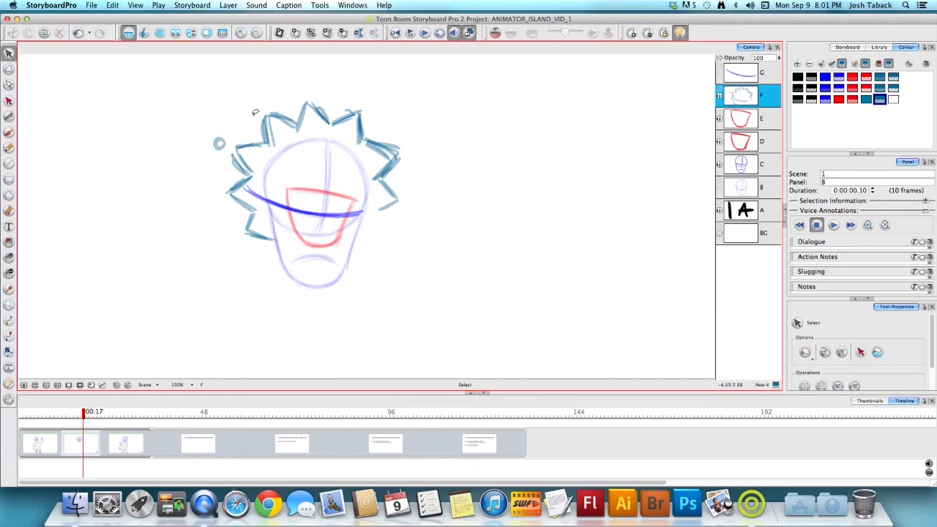
left_click(219, 142)
left_click(824, 99)
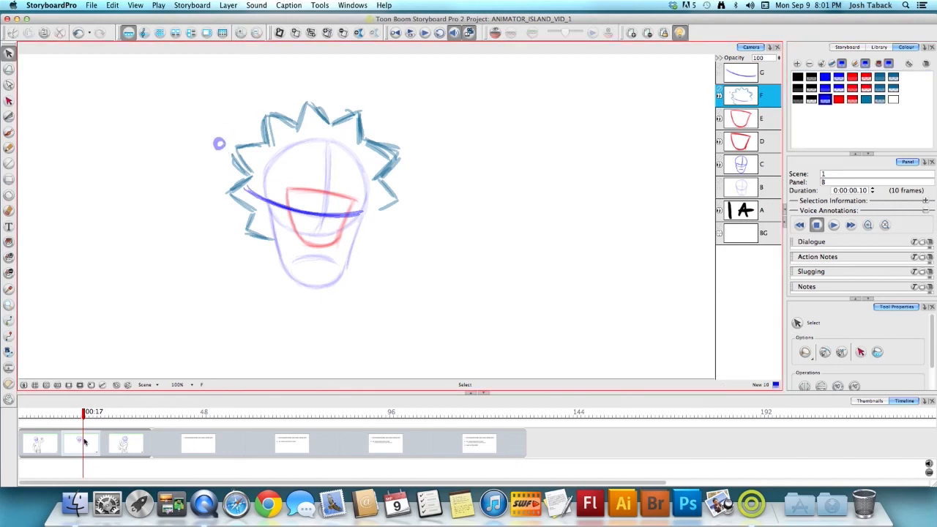
Select the circle beside the pose 2 hair and flip between pose 2 and 1A to examine the spike's shift.
left_click(49, 446)
left_click(134, 440)
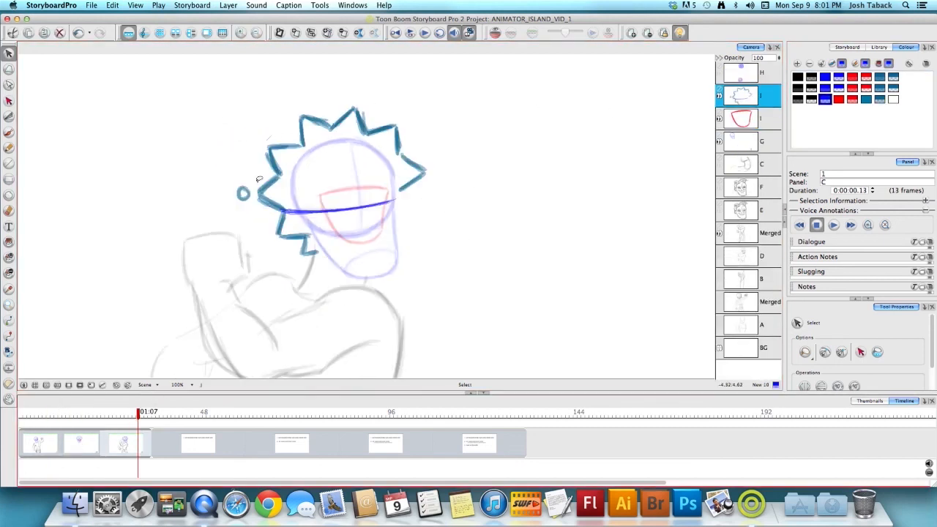
left_click(243, 193)
key("period")
key("comma")
key("comma")
key("period")
key("comma")
key("period")
key("comma")
key("period")
key("comma")
left_click(253, 173)
key("period")
key("comma")
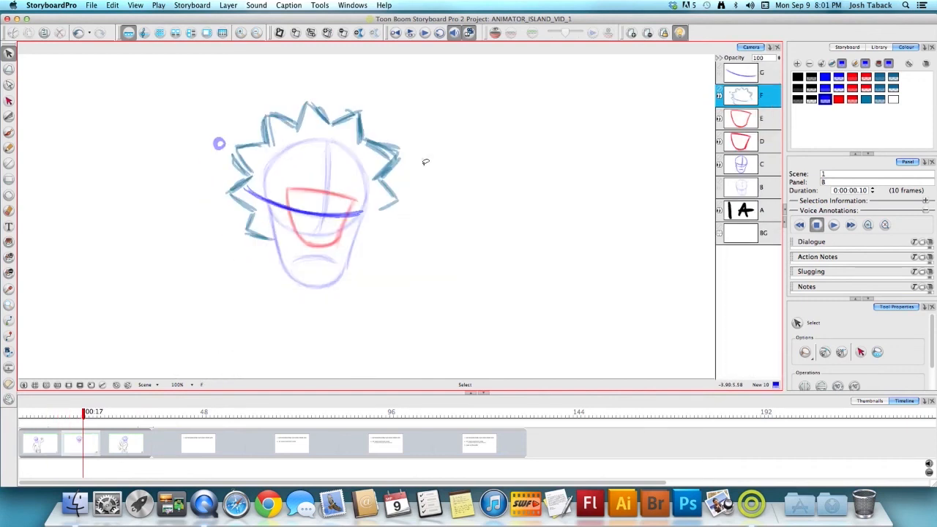
Add a new layer directly above the 1A hair layer.
right_click(734, 272)
left_click(754, 279)
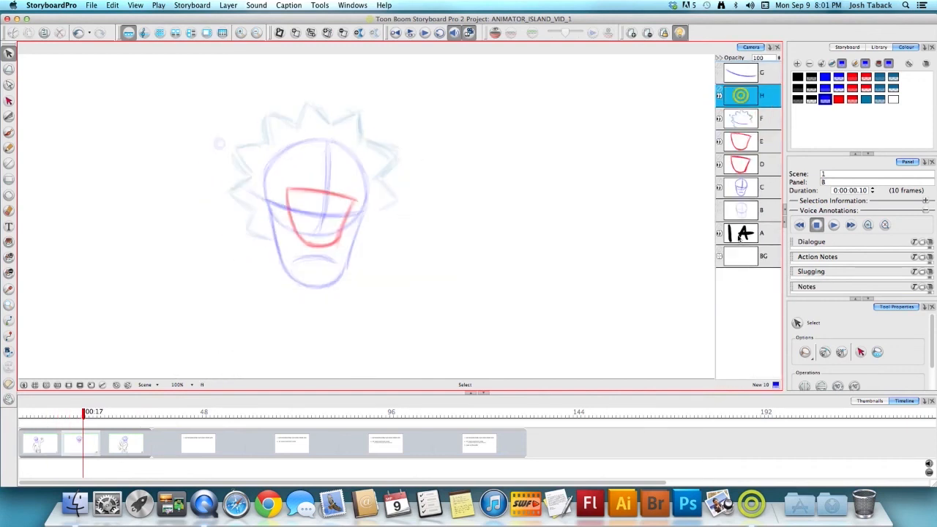
Brush rough dark teal spikes on layer H over the left side of the 1A hair, above the blue face line's end.
key("period")
key("comma")
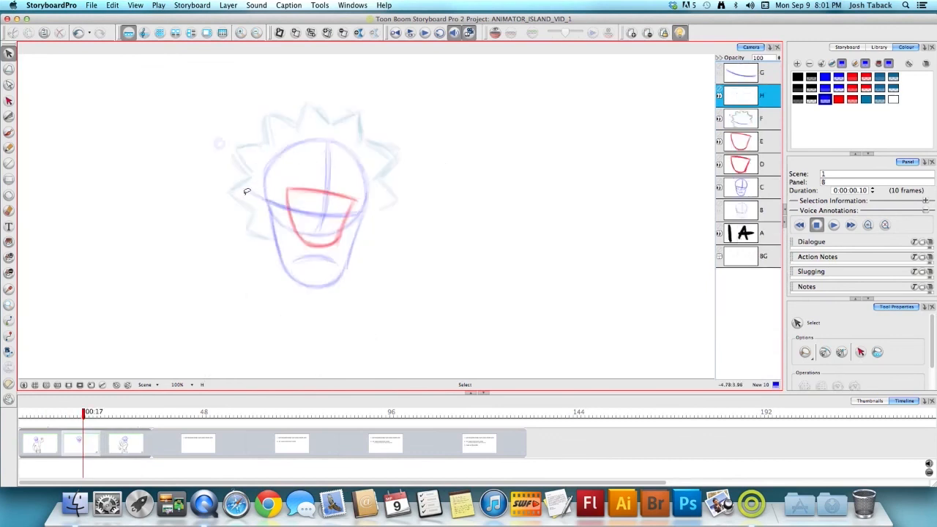
key("alt+b")
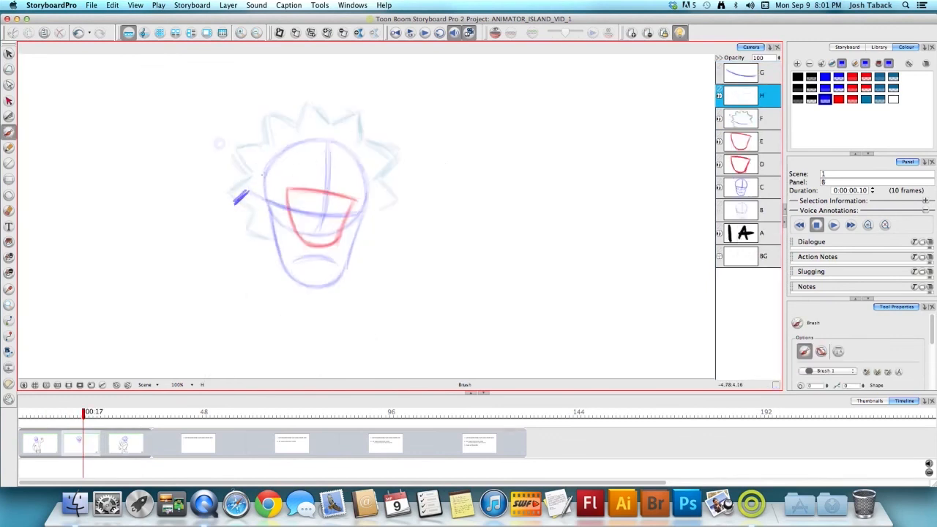
left_click(879, 99)
left_click(877, 88)
mouse_move(248, 190)
left_mouse_down()
mouse_move(232, 200)
mouse_move(256, 221)
left_mouse_up()
mouse_move(245, 170)
left_mouse_down()
mouse_move(248, 189)
mouse_move(264, 155)
left_mouse_up()
mouse_move(241, 159)
left_mouse_down()
mouse_move(263, 158)
mouse_move(251, 190)
left_mouse_up()
mouse_move(233, 173)
left_mouse_down()
mouse_move(250, 191)
mouse_move(254, 157)
mouse_move(246, 182)
left_mouse_up()
left_click_drag(235, 169, 249, 188)
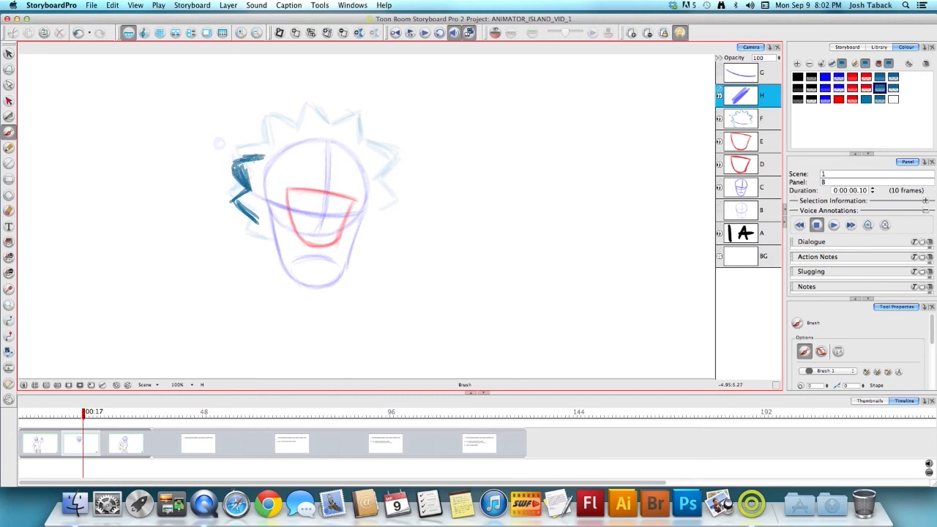
Add a small teal circle beside the rough spikes and extend them down to the jaw, flipping against the neighbouring poses.
key("Left")
key("Right")
key("Right")
key("Left")
left_click_drag(212, 154, 215, 161)
mouse_move(258, 218)
left_mouse_down()
mouse_move(272, 242)
mouse_move(253, 240)
left_mouse_up()
key("Left")
key("Right")
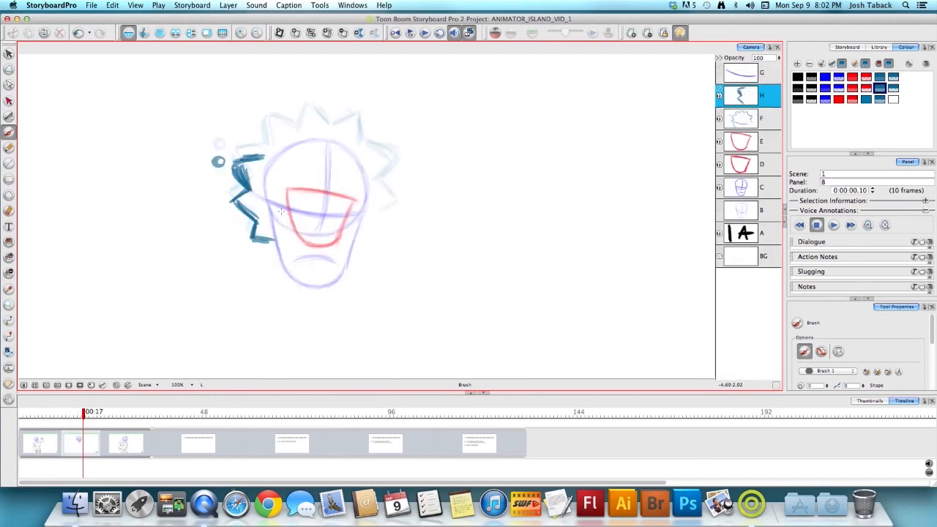
Draw another rough spike on layer H at the upper left of the head, above the existing ones.
mouse_move(259, 145)
left_mouse_down()
mouse_move(263, 121)
mouse_move(293, 126)
mouse_move(226, 163)
mouse_move(244, 193)
mouse_move(234, 211)
mouse_move(244, 192)
mouse_move(256, 215)
left_mouse_up()
key("Left")
key("Right")
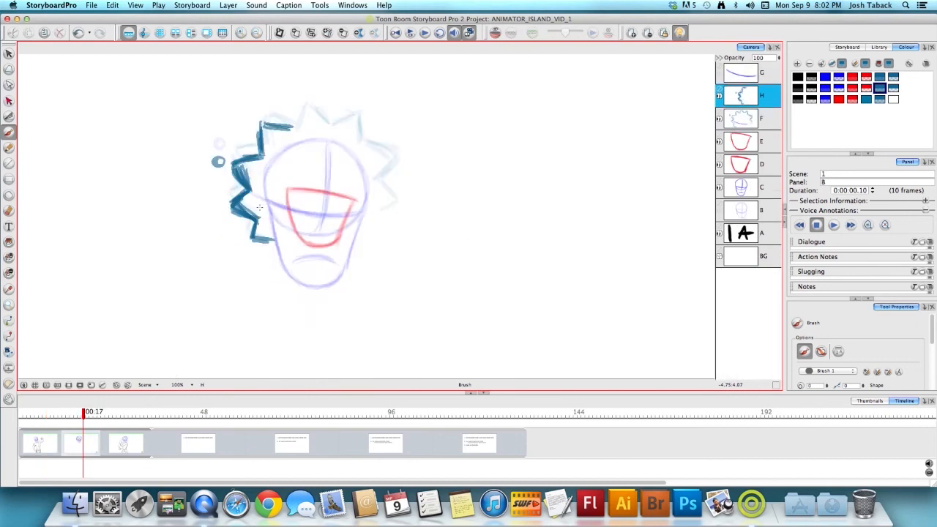
Flip between the 1A head and its neighbouring poses to examine how the rough spikes travel.
key("Left")
key("Right")
key("Right")
key("Left")
key("Right")
key("Left")
key("Right")
key("Left")
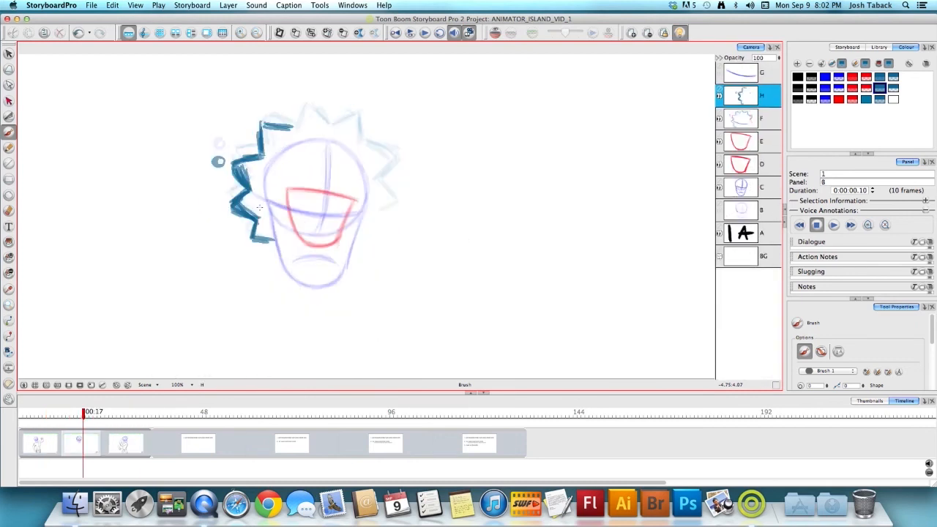
Hide and show layer H to compare the rough spikes with the original hair on layer F.
left_click(719, 96)
left_click(759, 74)
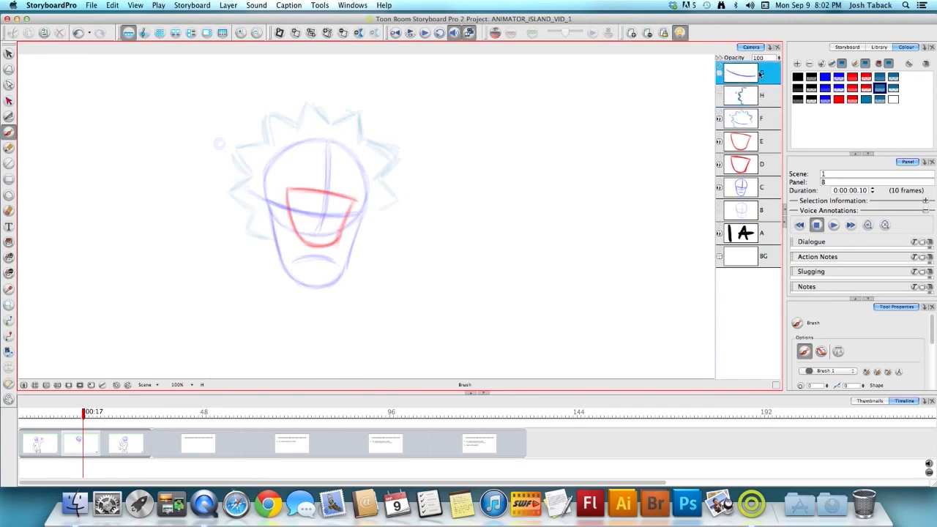
left_click(759, 117)
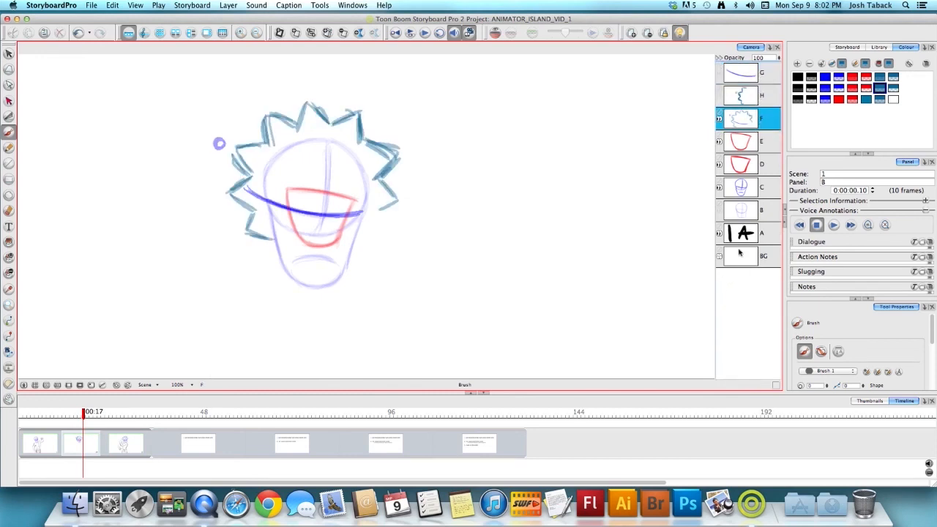
left_click(761, 97)
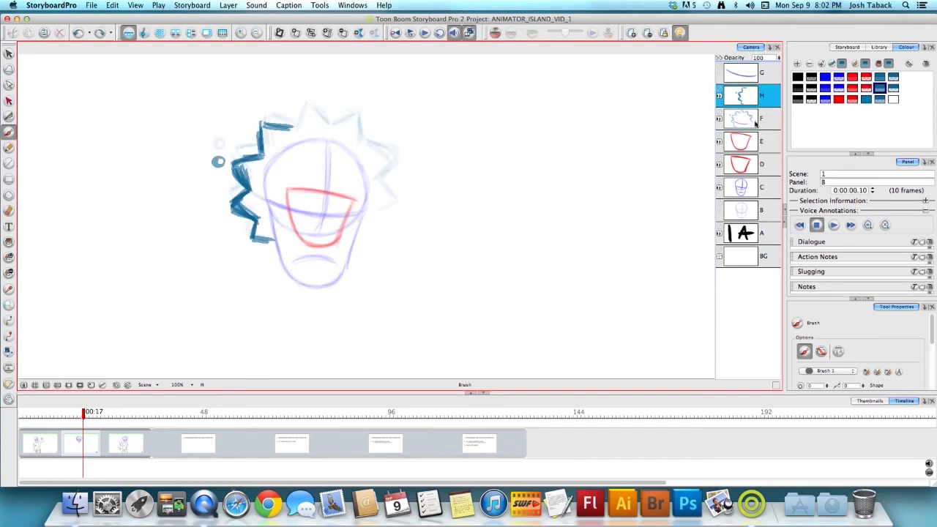
Delete the original spikes along the left side of the 1A hair on layer F.
left_click(762, 117)
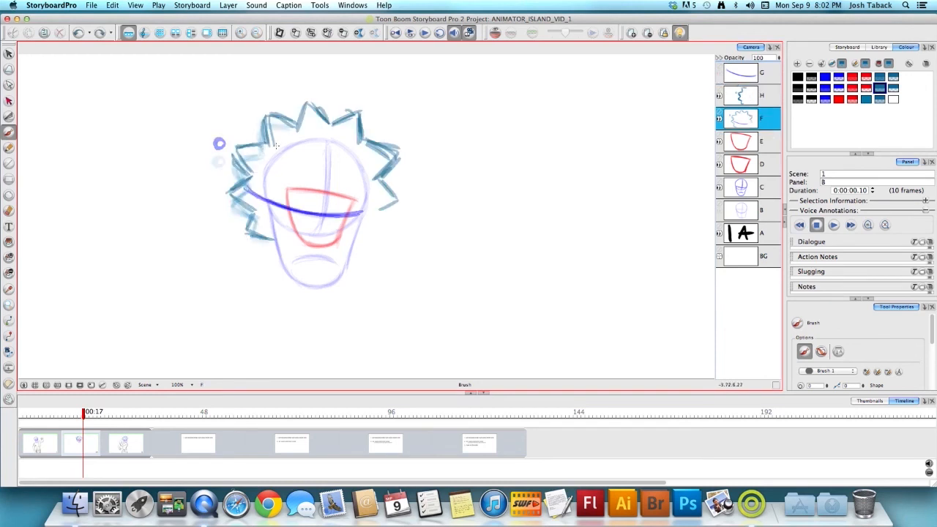
key("alt+s")
left_click_drag(250, 137, 237, 174)
key("Delete")
left_click_drag(286, 105, 277, 143)
key("Delete")
mouse_move(233, 173)
left_mouse_down()
mouse_move(254, 229)
mouse_move(264, 223)
mouse_move(265, 254)
left_mouse_up()
key("Delete")
key("Delete")
left_click_drag(254, 174, 250, 192)
key("Delete")
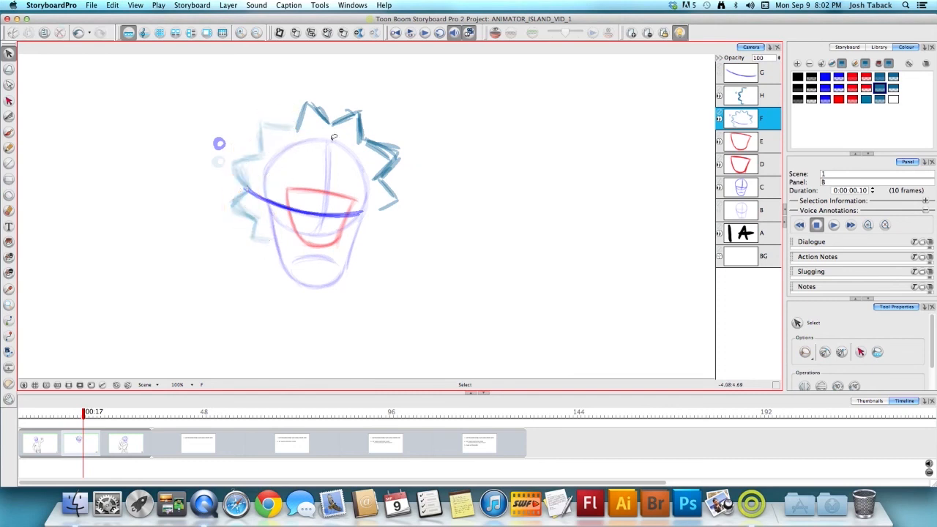
Sample the hair's teal and brush new left-side spikes on layer F, tracing the rough spikes of layer H.
key("alt+d")
left_click(357, 119)
key("alt+b")
mouse_move(235, 165)
left_mouse_down()
mouse_move(249, 189)
mouse_move(233, 163)
mouse_move(259, 157)
mouse_move(233, 163)
mouse_move(246, 189)
mouse_move(237, 197)
mouse_move(245, 193)
mouse_move(252, 203)
mouse_move(234, 212)
mouse_move(259, 228)
mouse_move(254, 221)
mouse_move(272, 240)
left_mouse_up()
mouse_move(260, 157)
left_mouse_down()
mouse_move(266, 127)
mouse_move(287, 130)
left_mouse_up()
left_click_drag(219, 111, 258, 125)
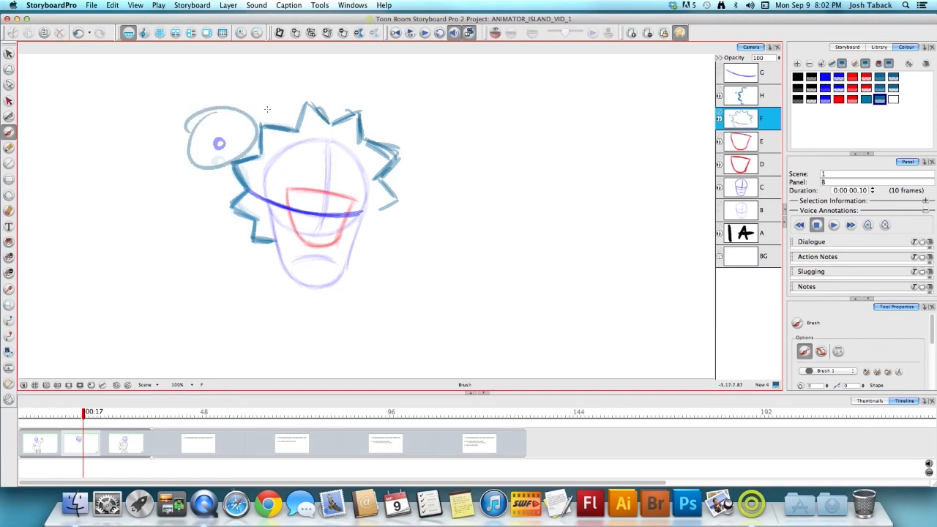
key("super+z")
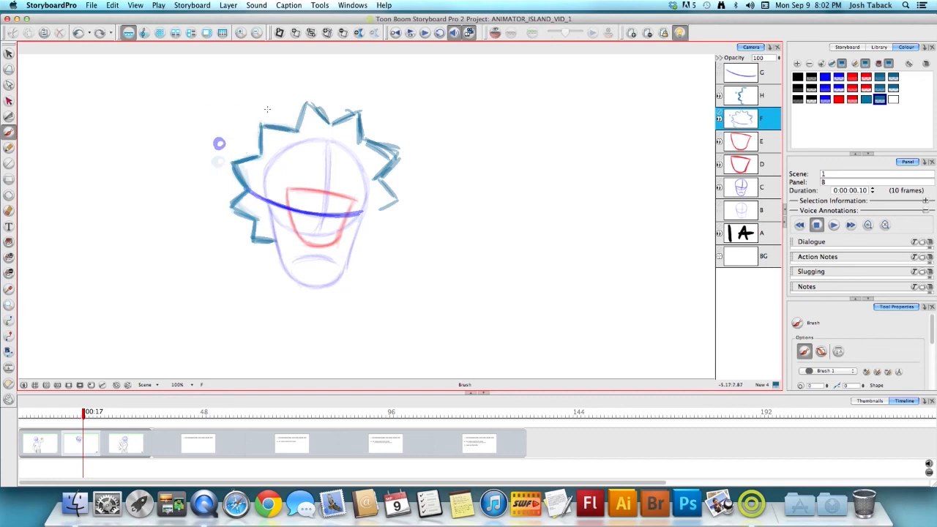
mouse_move(254, 152)
left_mouse_down()
mouse_move(236, 165)
mouse_move(236, 183)
left_mouse_up()
Flip between 1A and the neighbouring poses to examine the redrawn spikes' movement.
key("Left")
key("Right")
key("Right")
key("Left")
key("Right")
key("Left")
key("Right")
key("Left")
key("Right")
key("Left")
key("Right")
key("Left")
key("Right")
key("Left")
key("Right")
key("Left")
key("Right")
key("Left")
Toggle the light table off and on, hide rough spike layer H, and reselect hair layer F.
left_click(679, 33)
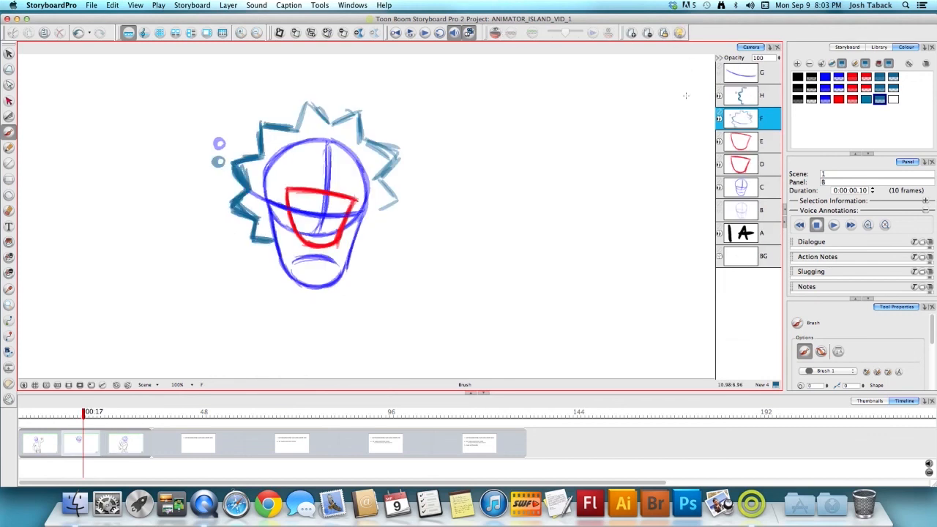
left_click(681, 34)
left_click(759, 94)
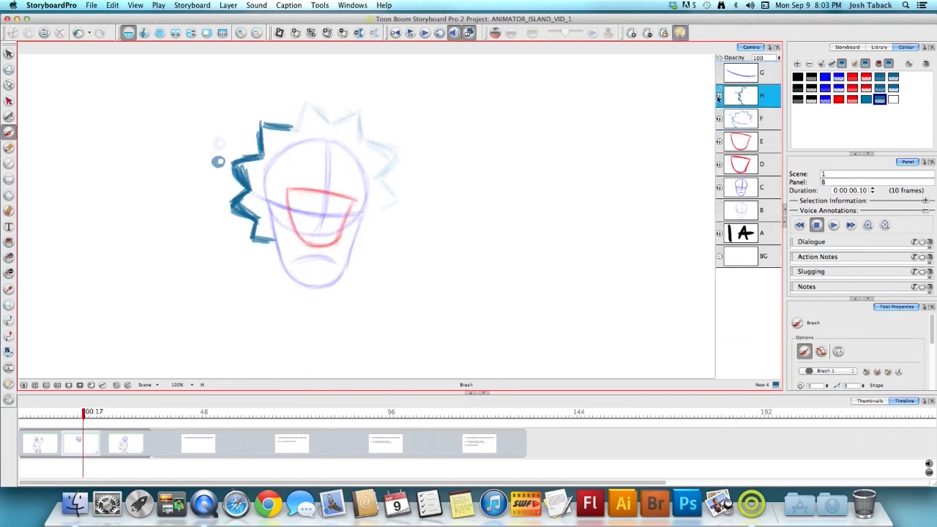
left_click(759, 115)
Flip through the poses with the rough spikes hidden to examine the motion of the 1A hair.
key("Left")
key("Right")
key("Right")
key("Left")
key("Right")
key("Left")
key("Right")
key("Left")
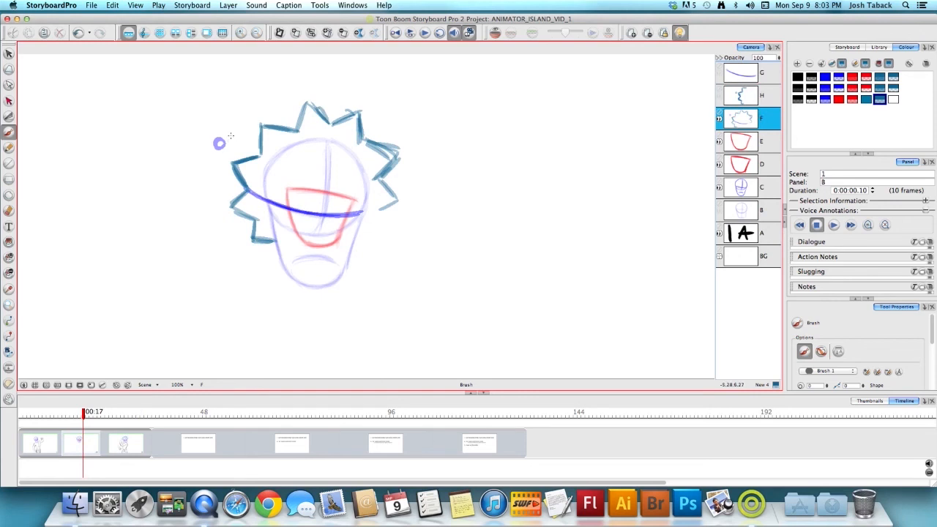
key("Left")
key("Right")
key("Right")
key("Left")
key("Right")
key("Left")
key("Right")
key("Left")
key("Right")
key("Left")
key("Right")
key("Left")
key("Right")
key("Left")
key("Right")
Toggle the visibility of layers H and F while flipping to compare the rough spikes with the hair drawing.
left_click(720, 96)
key("Left")
left_click(720, 119)
key("Right")
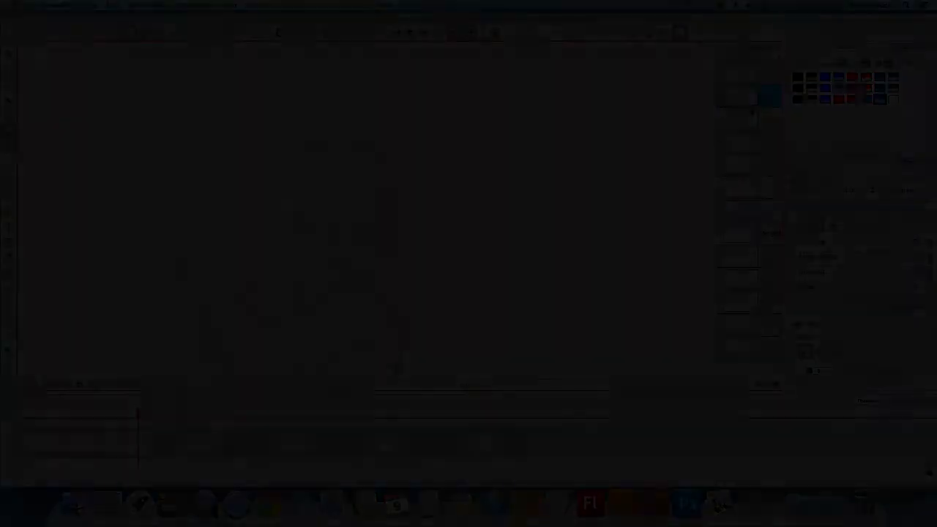